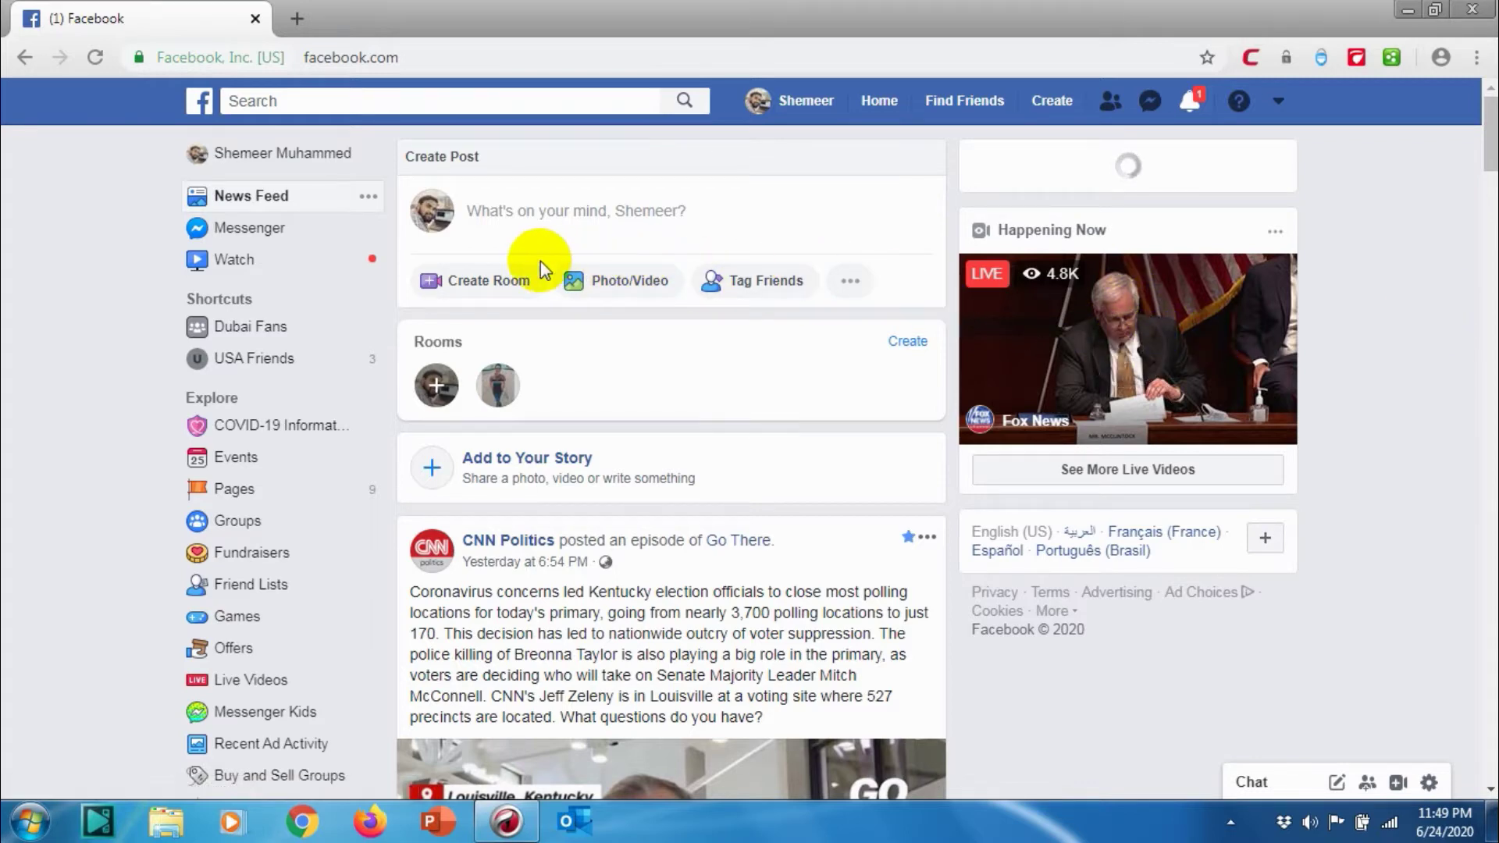
- Check and clear the unread notification, then reload the home News Feed
click(1198, 108)
click(1198, 105)
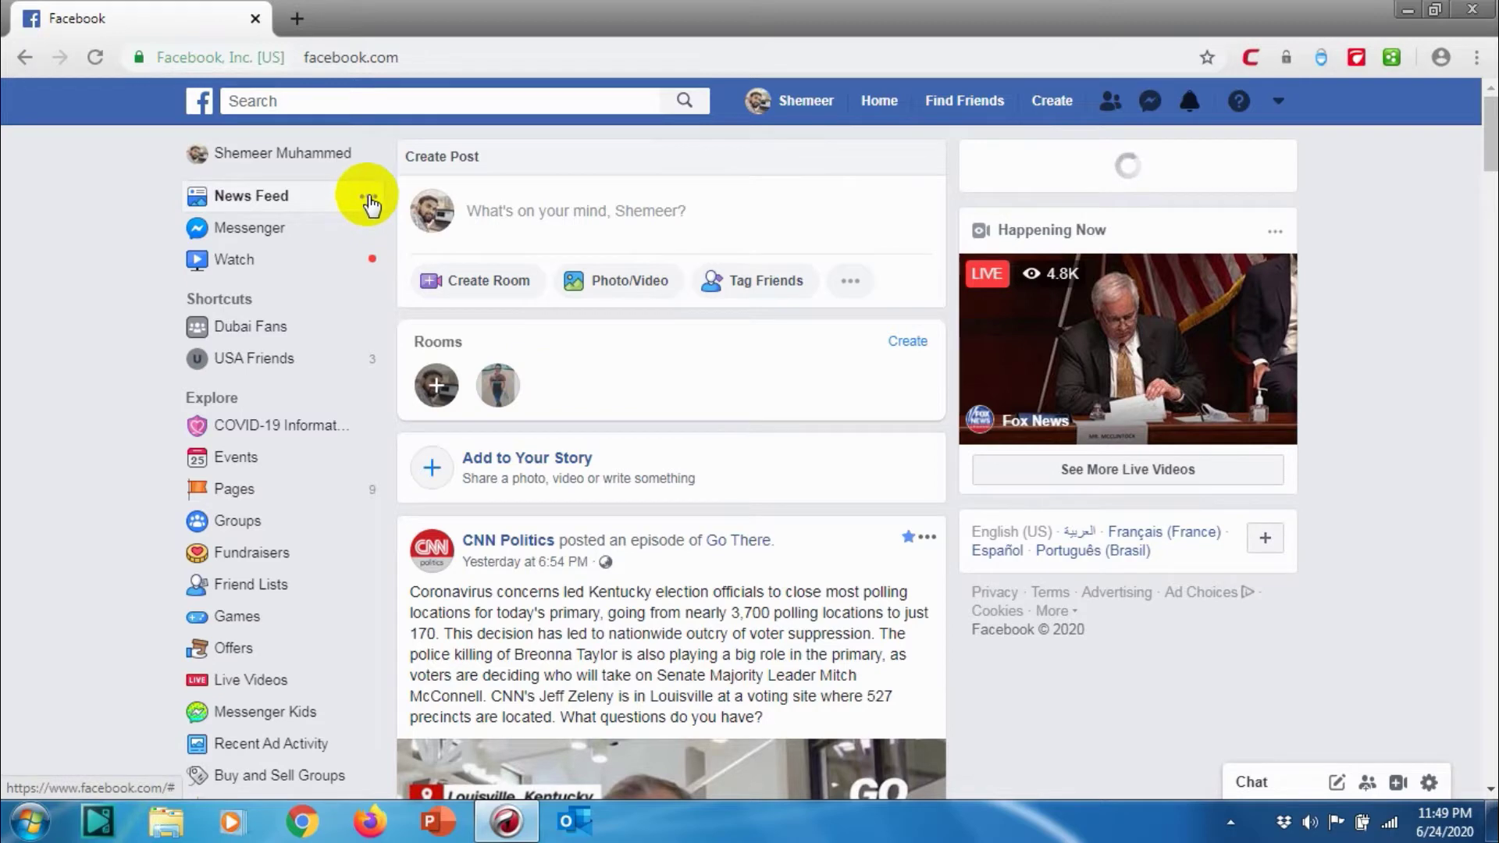
click(890, 109)
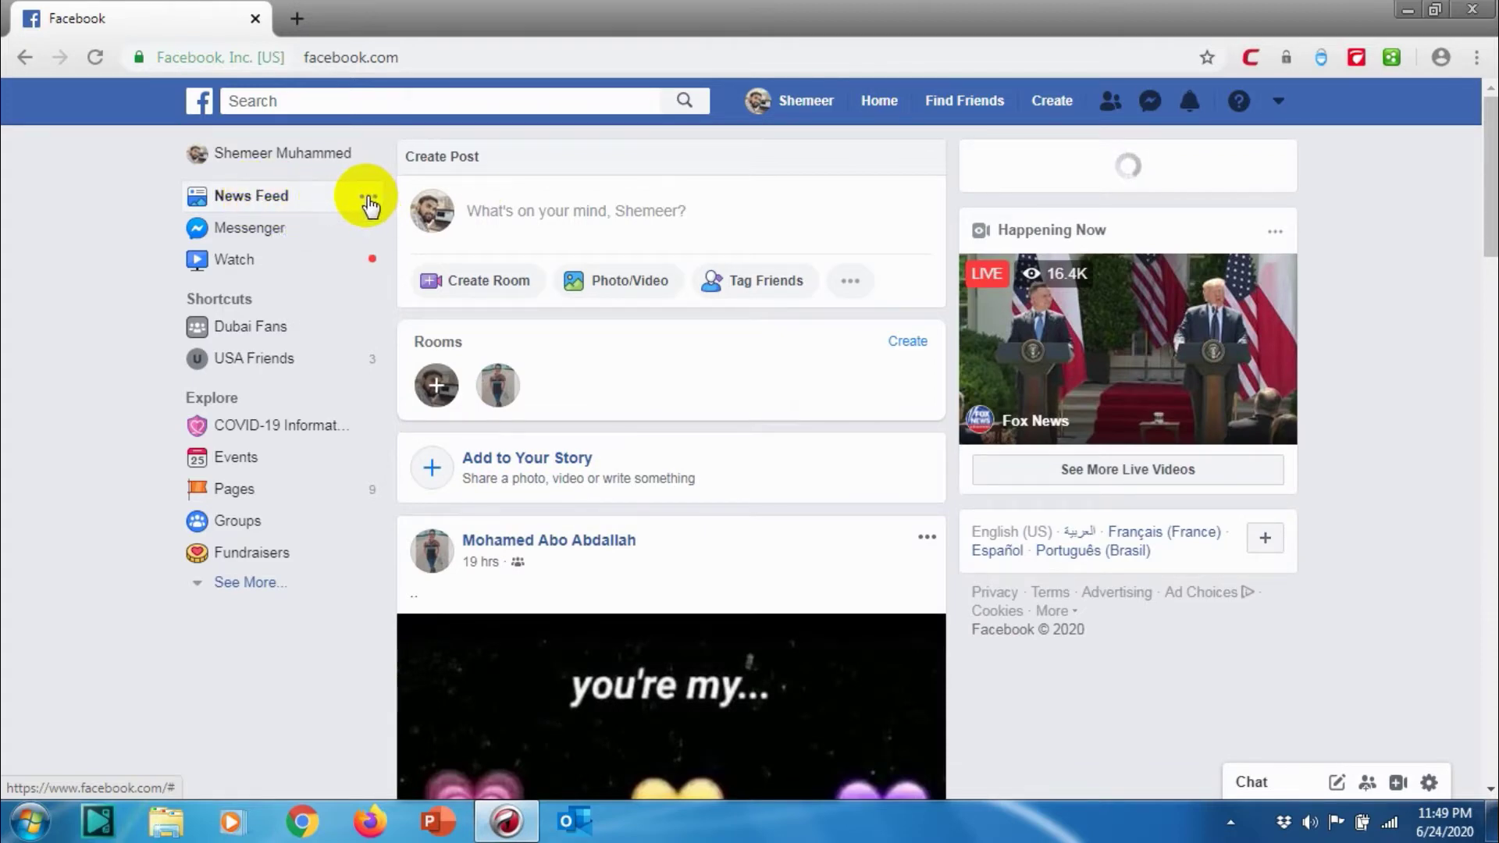
- Sort the News Feed by Most Recent and scroll through the newest stories
click(368, 199)
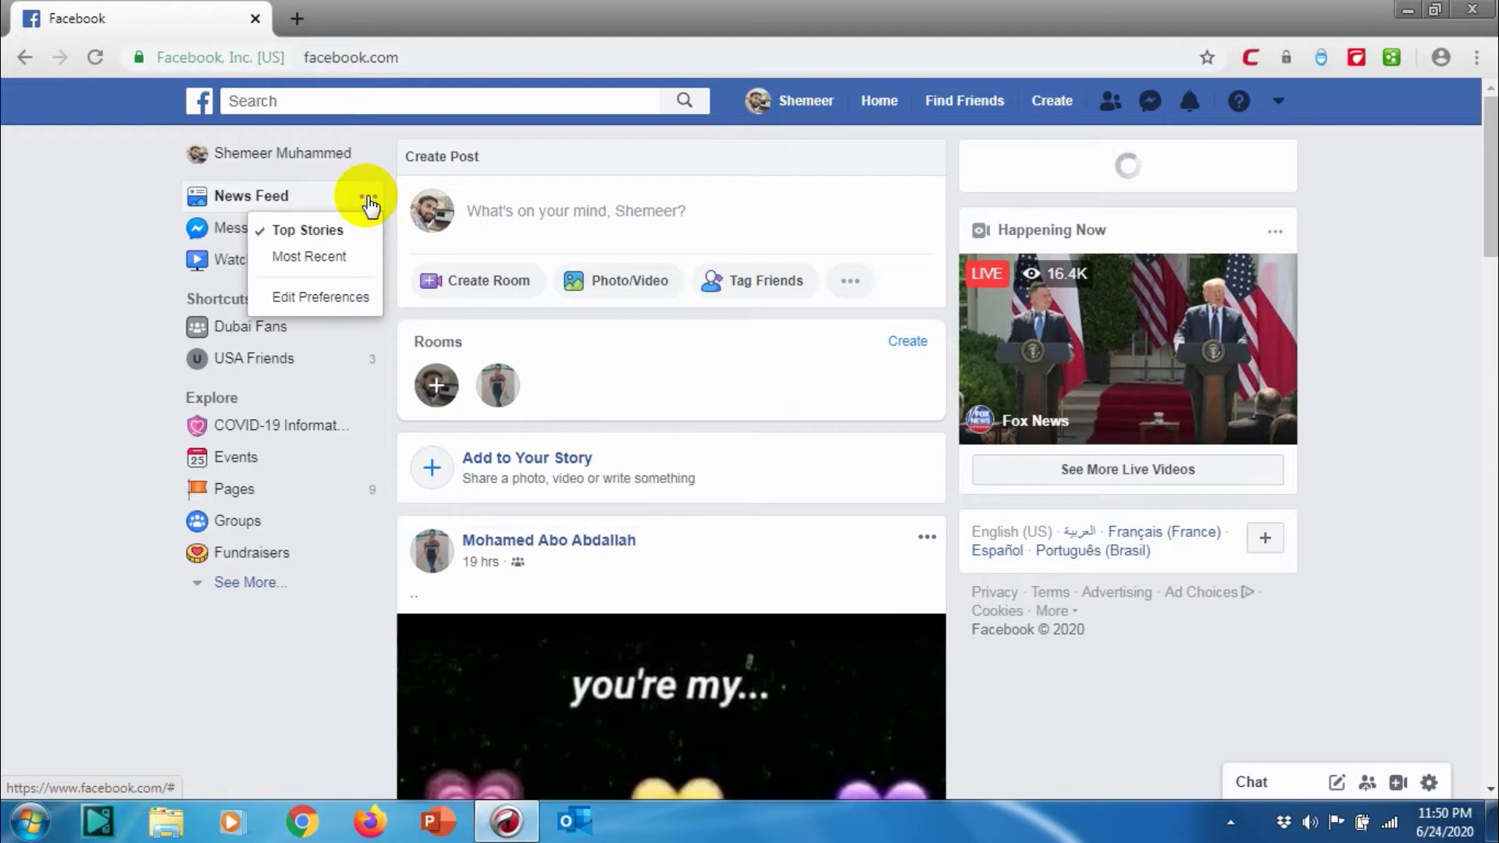
click(323, 258)
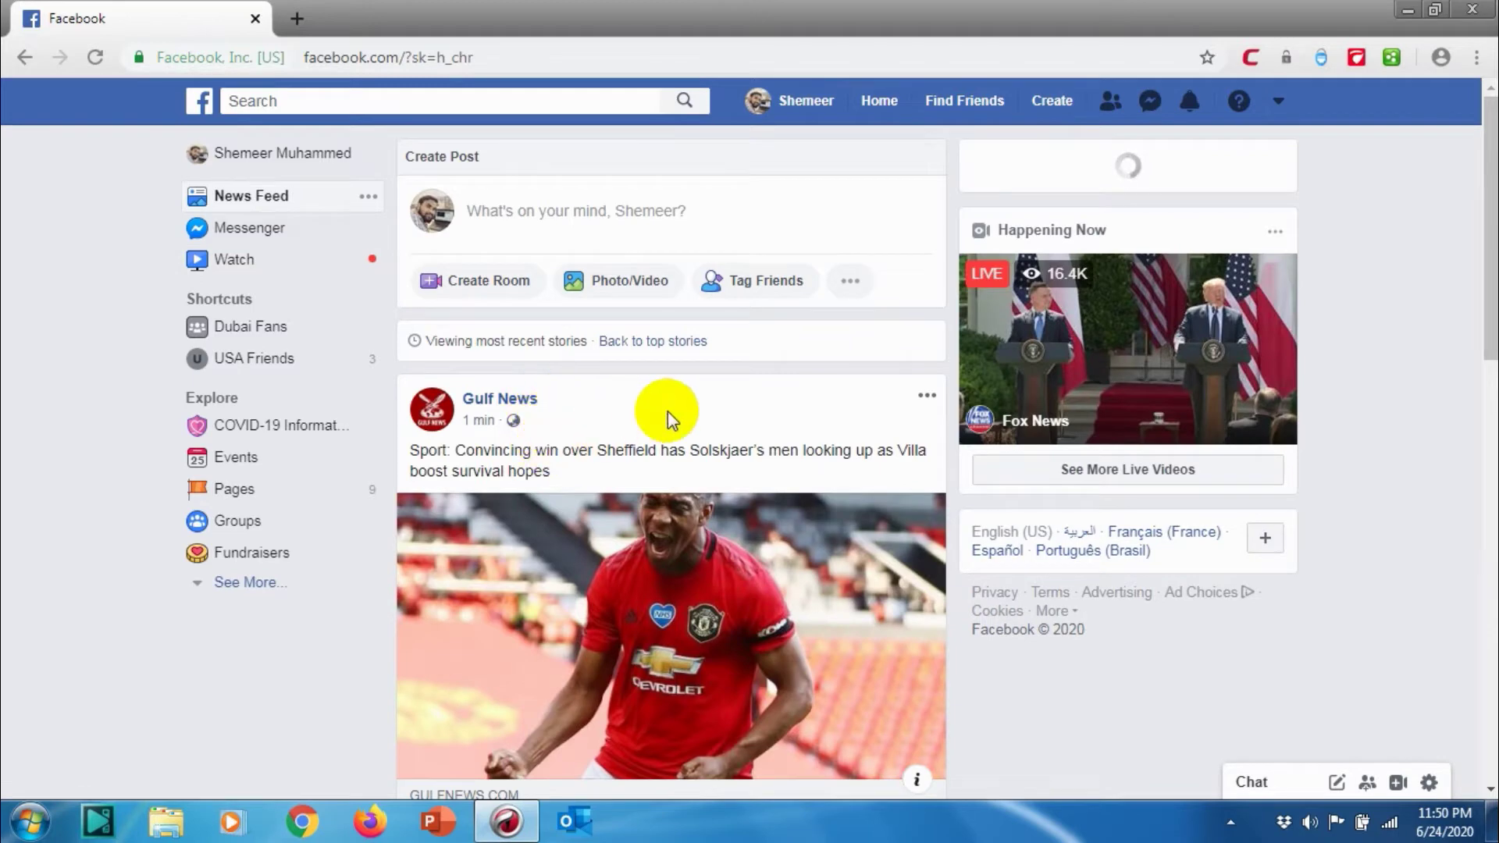
scroll(668, 411, down, 1)
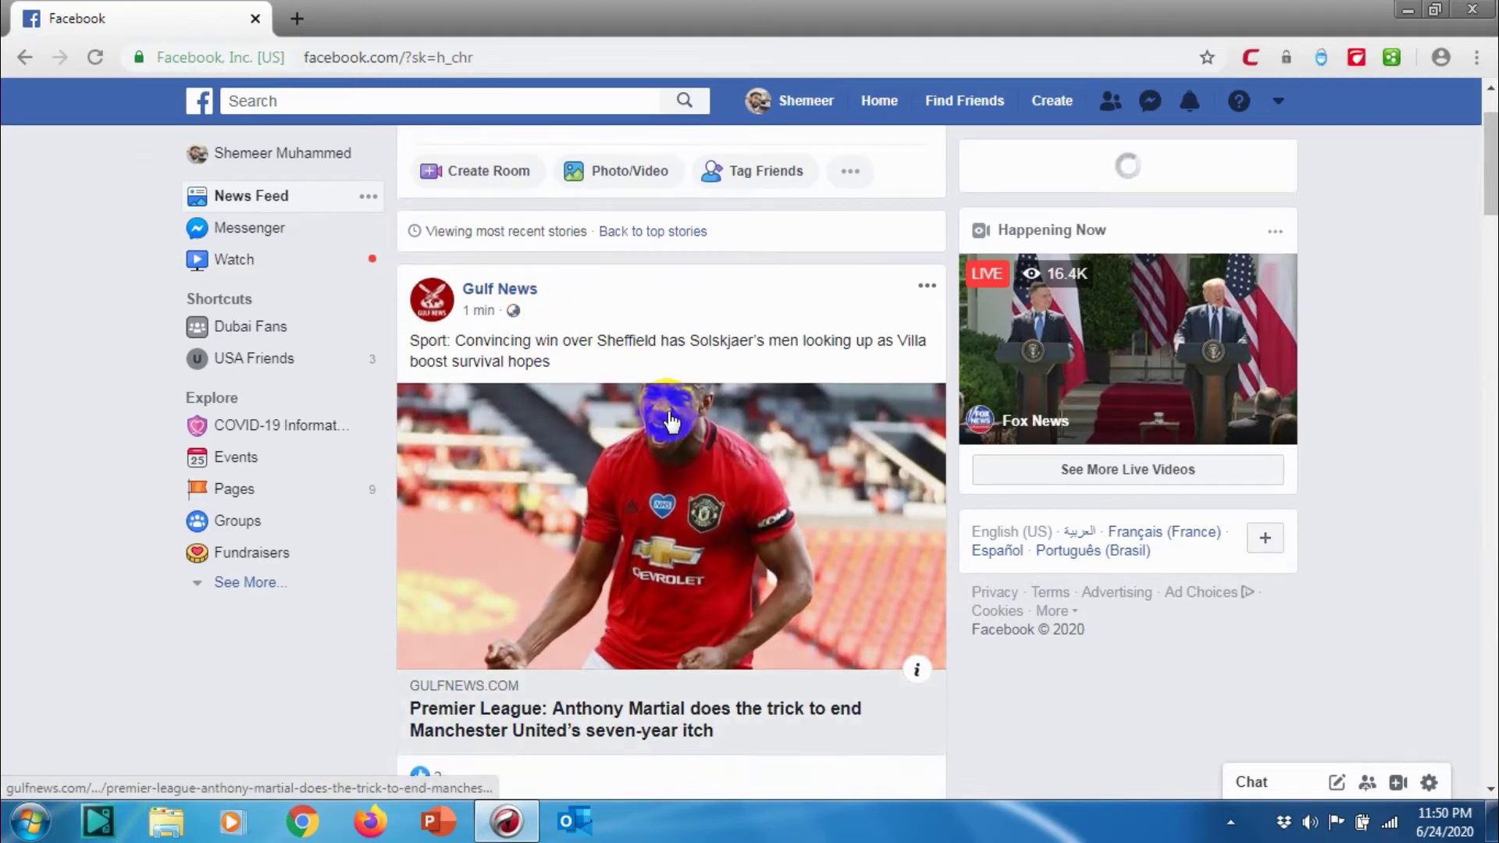
scroll(670, 420, up, 1)
scroll(670, 420, down, 4)
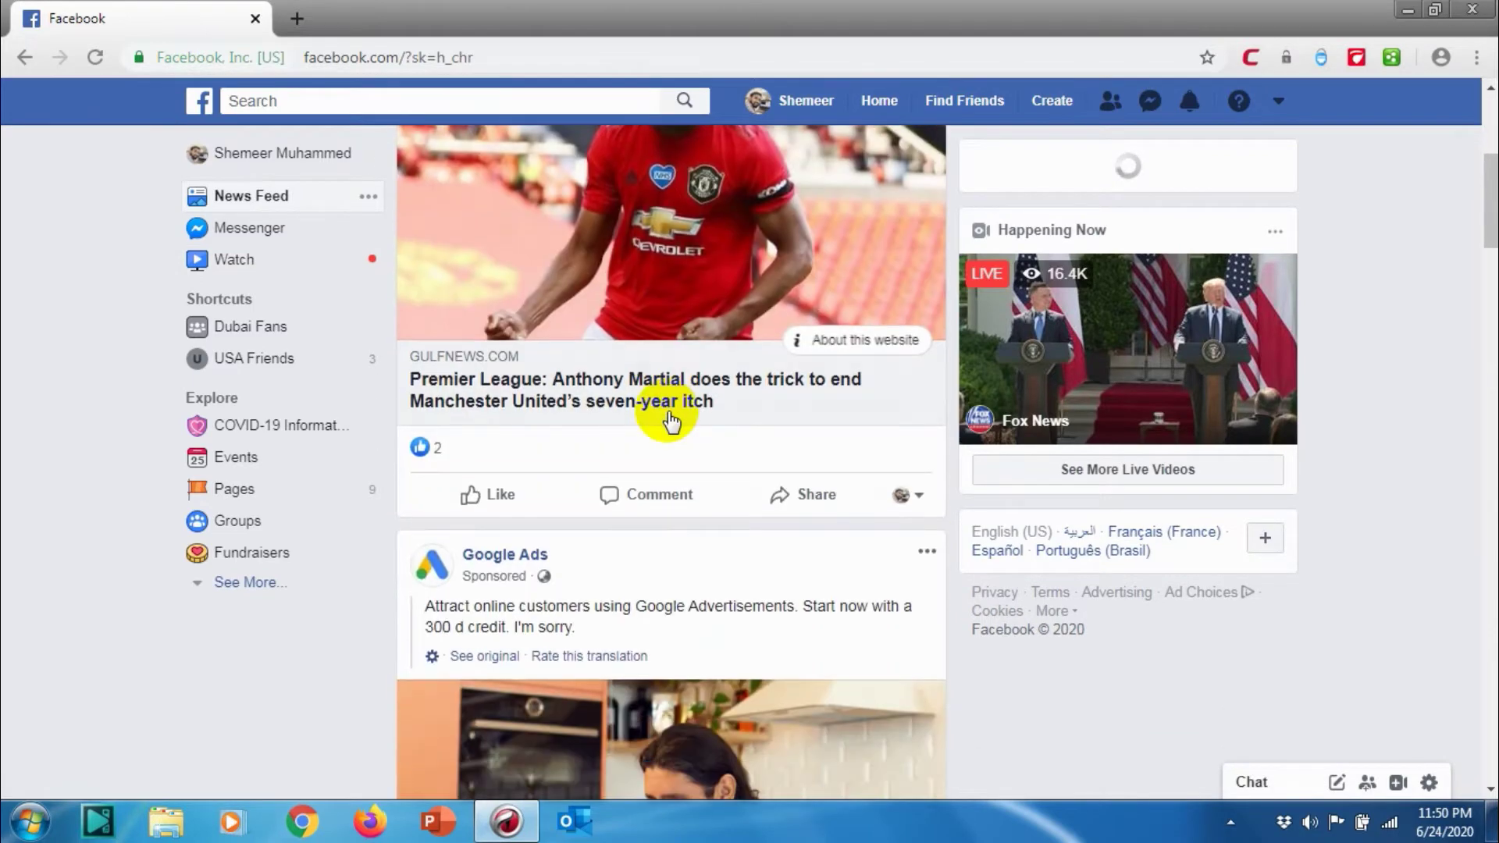
scroll(669, 422, down, 3)
scroll(703, 435, up, 5)
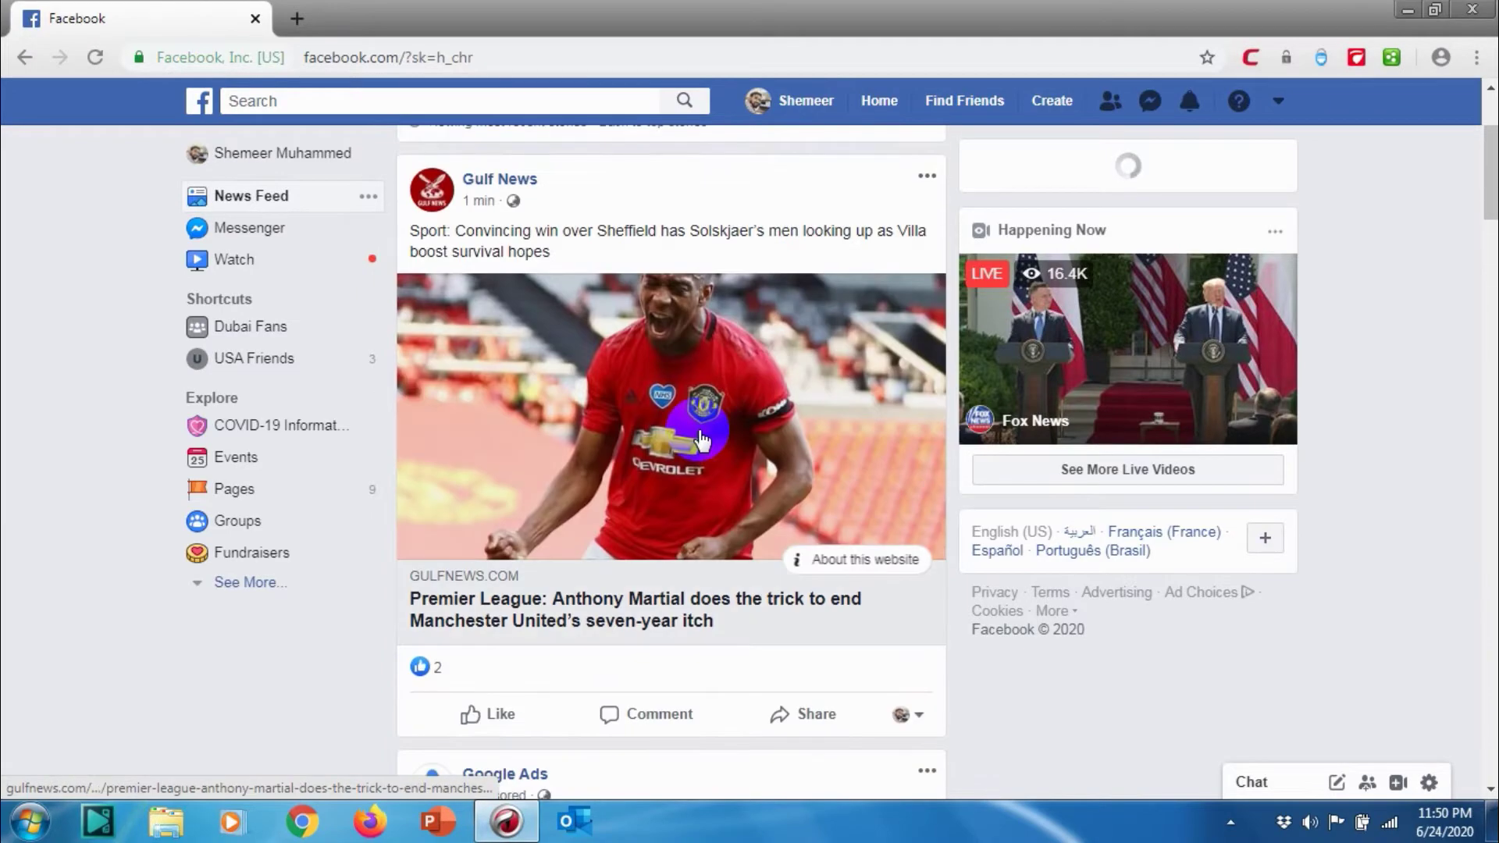
scroll(703, 435, down, 13)
scroll(703, 438, up, 6)
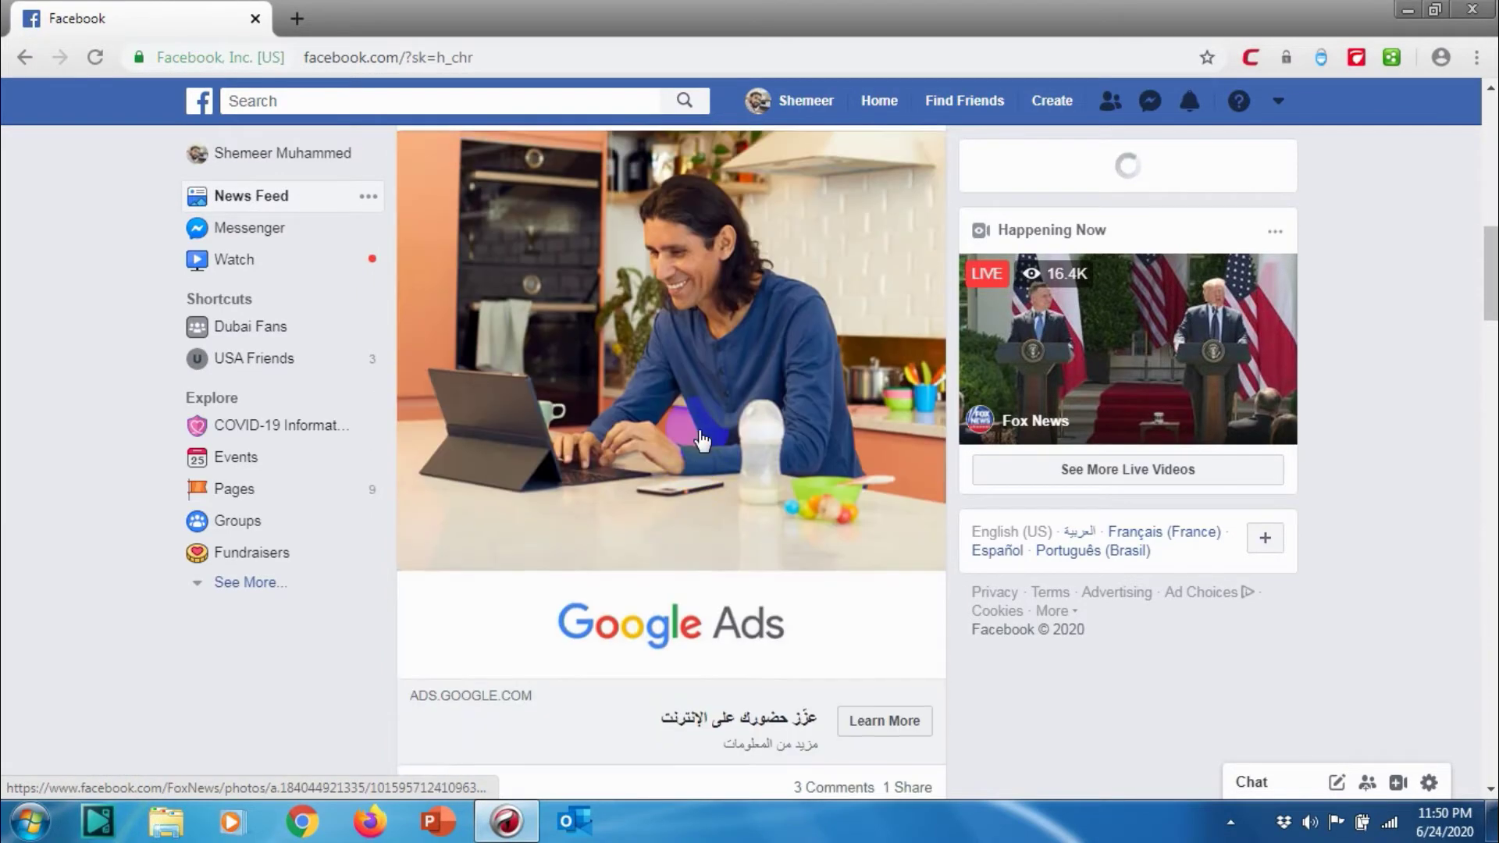
scroll(703, 441, up, 7)
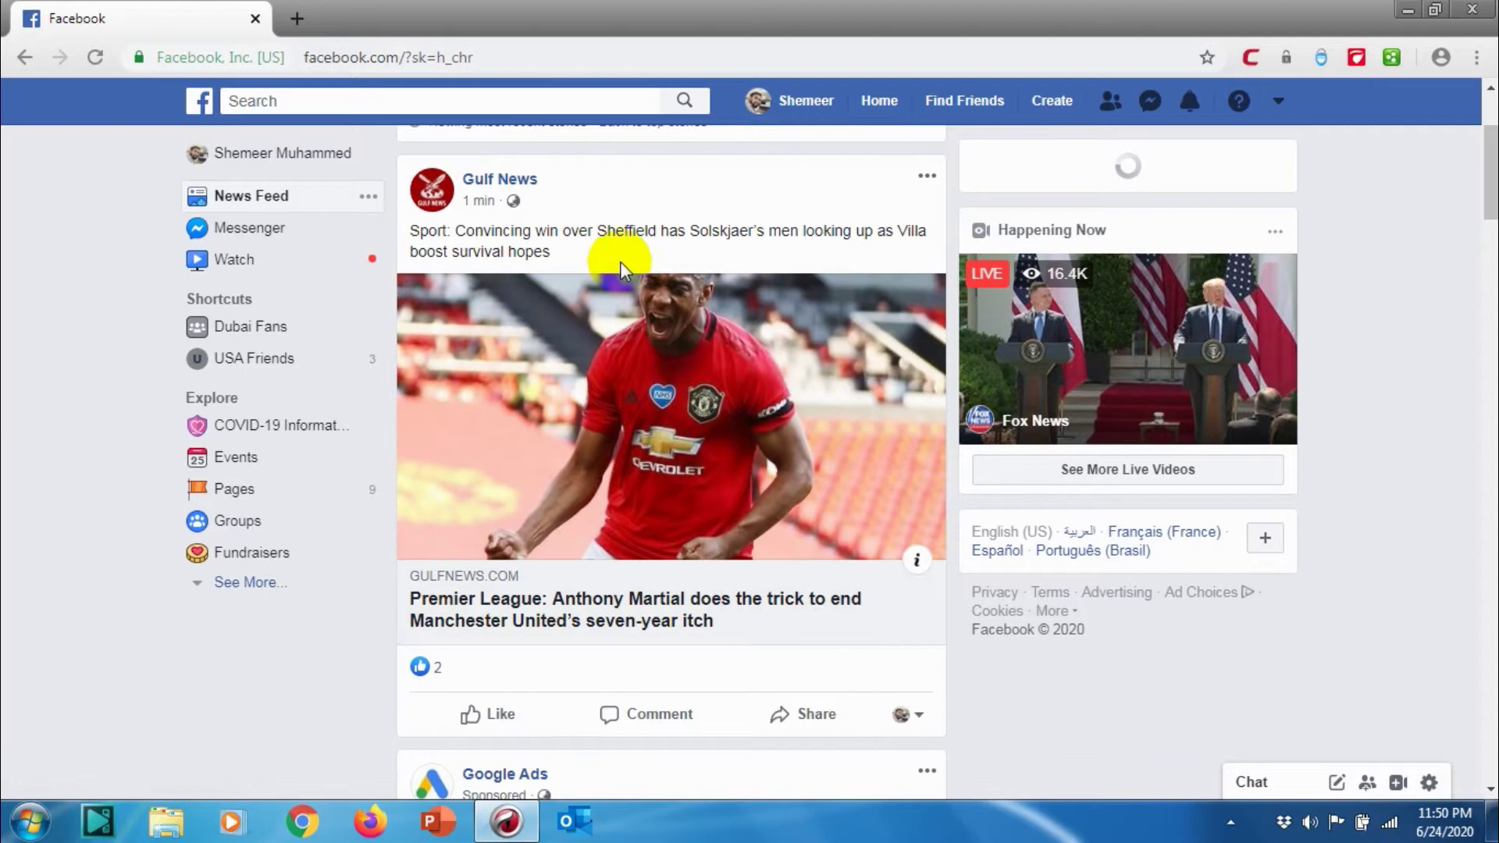
scroll(620, 261, up, 3)
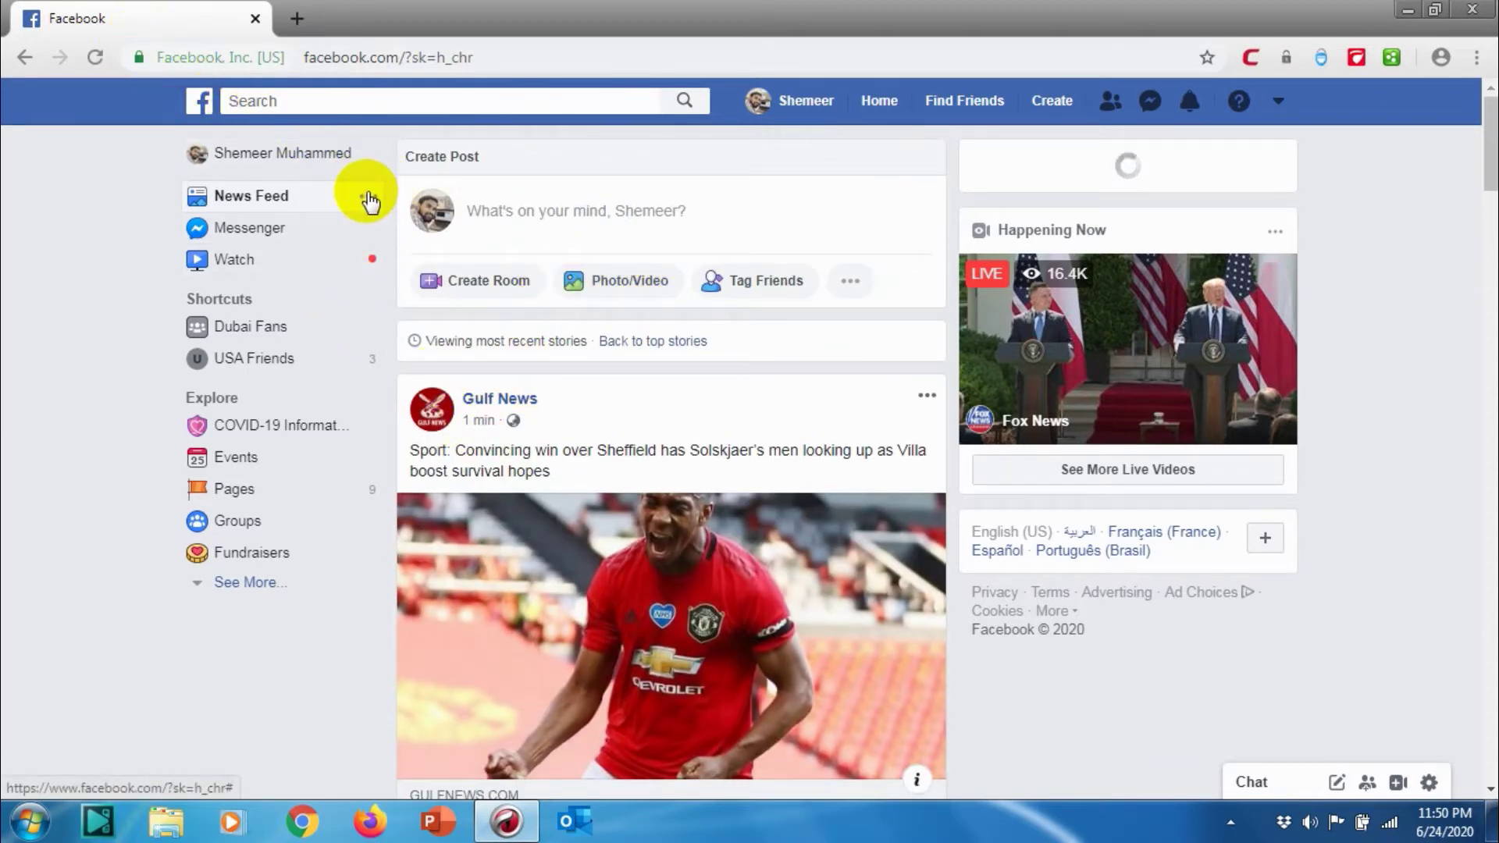
- Switch the News Feed to Top Stories and browse the reordered posts
click(369, 196)
click(326, 234)
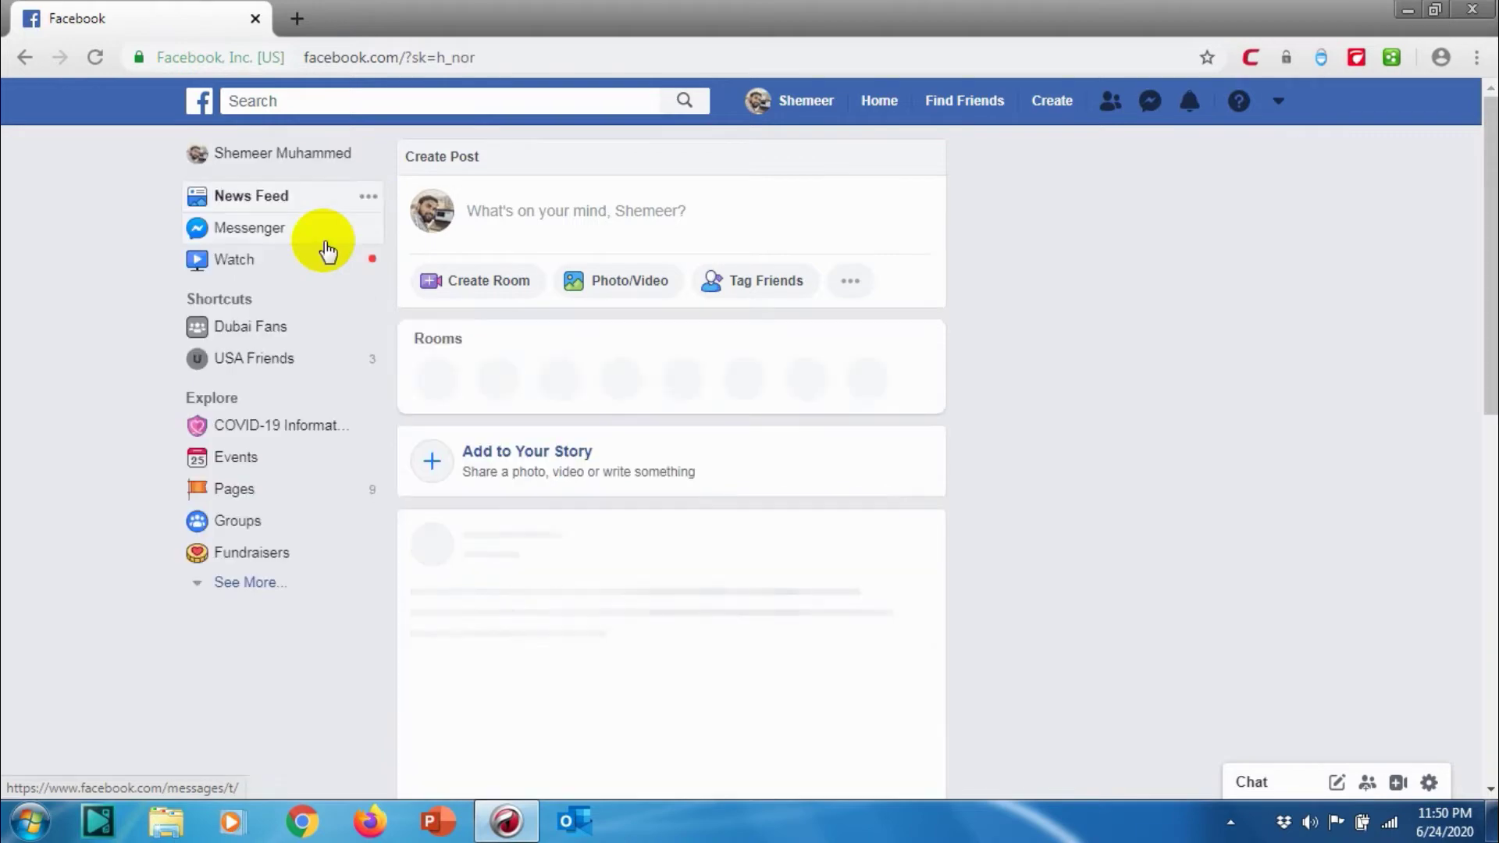
scroll(694, 431, down, 4)
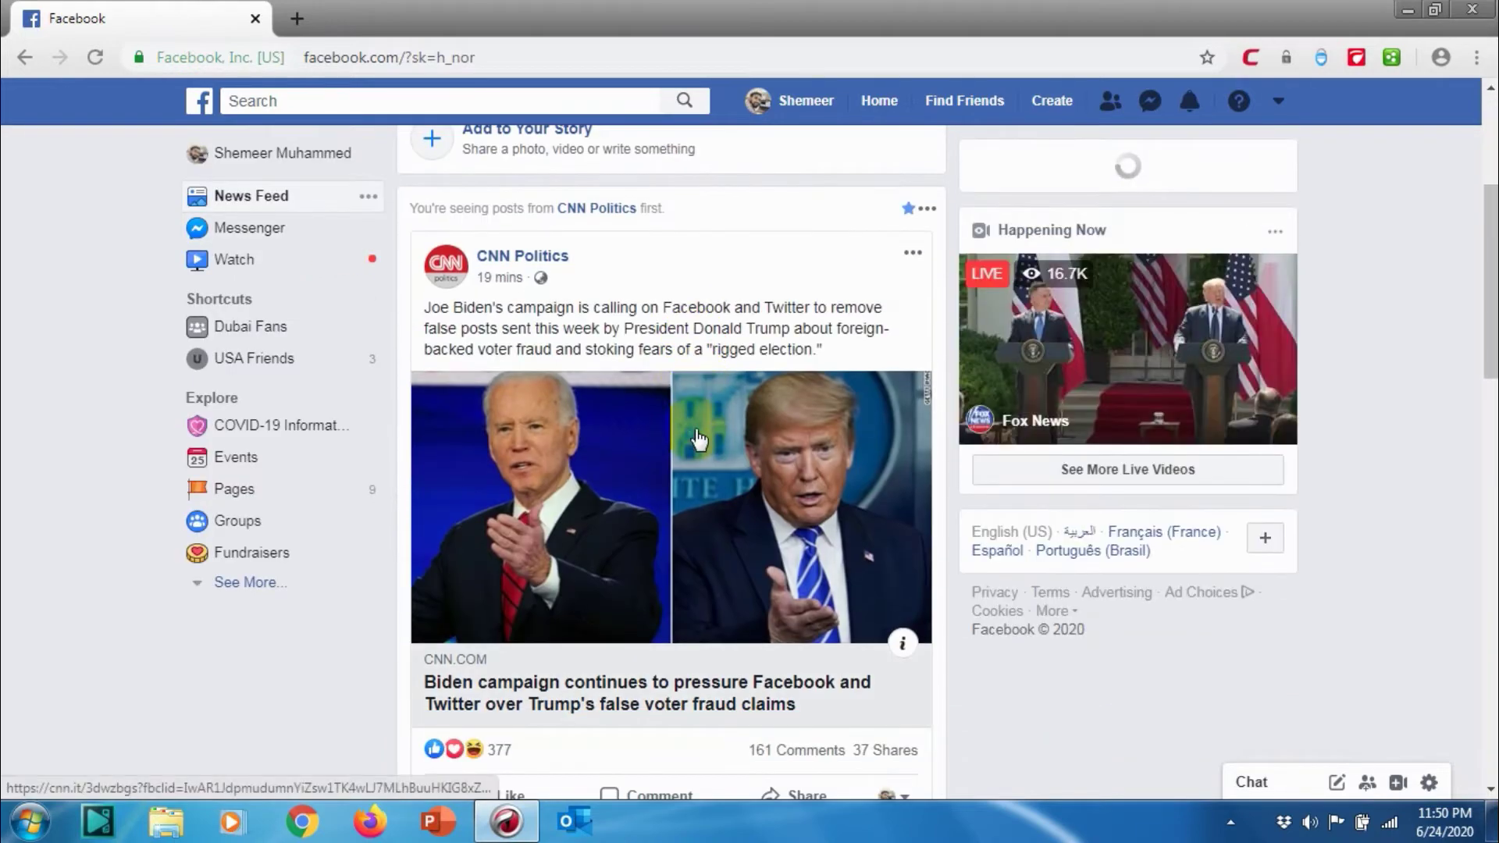
scroll(694, 429, down, 7)
scroll(686, 488, up, 6)
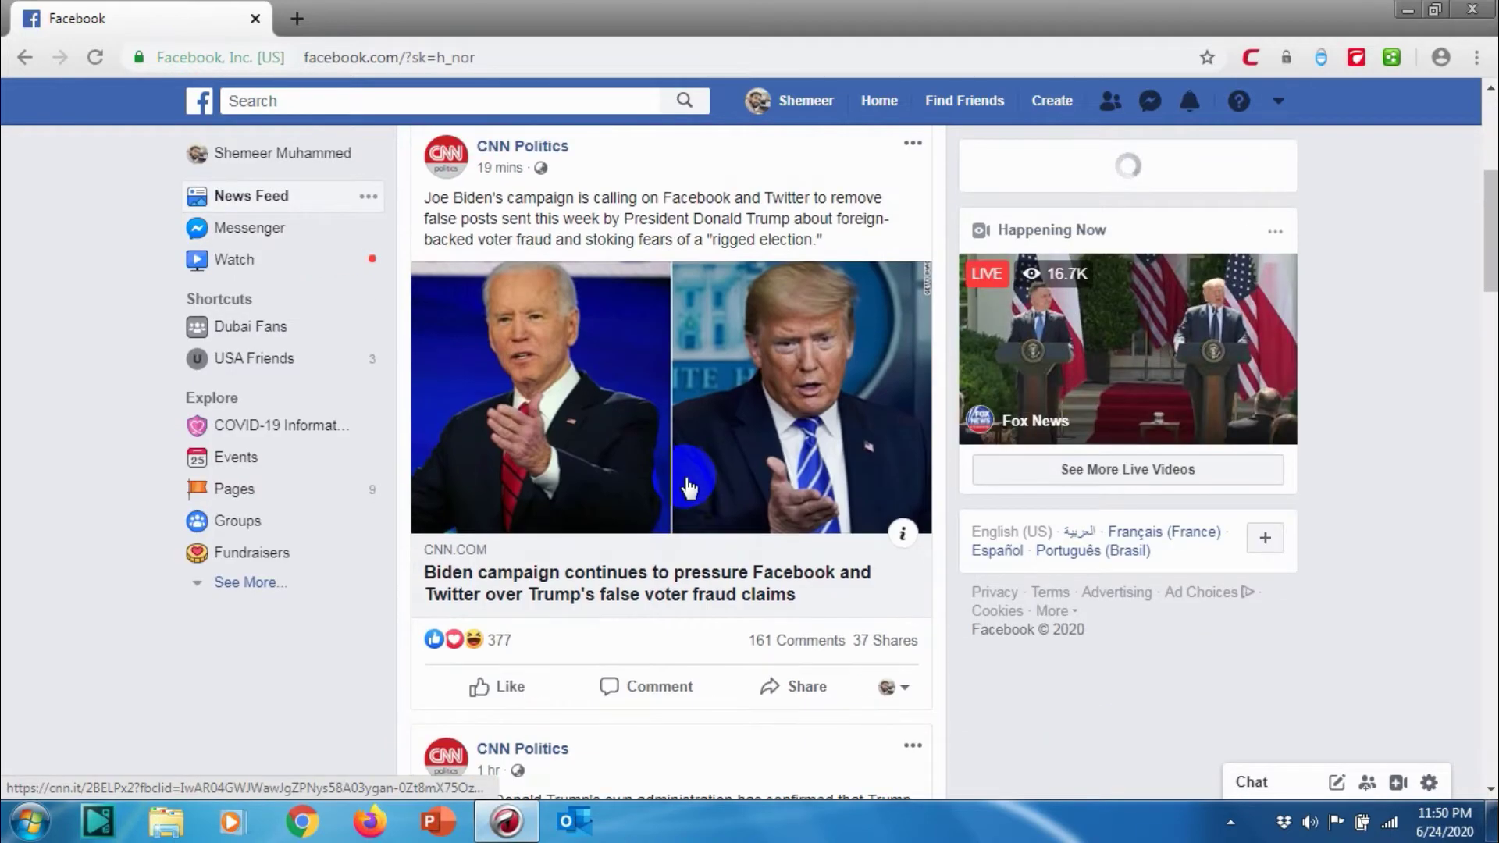
scroll(687, 480, up, 3)
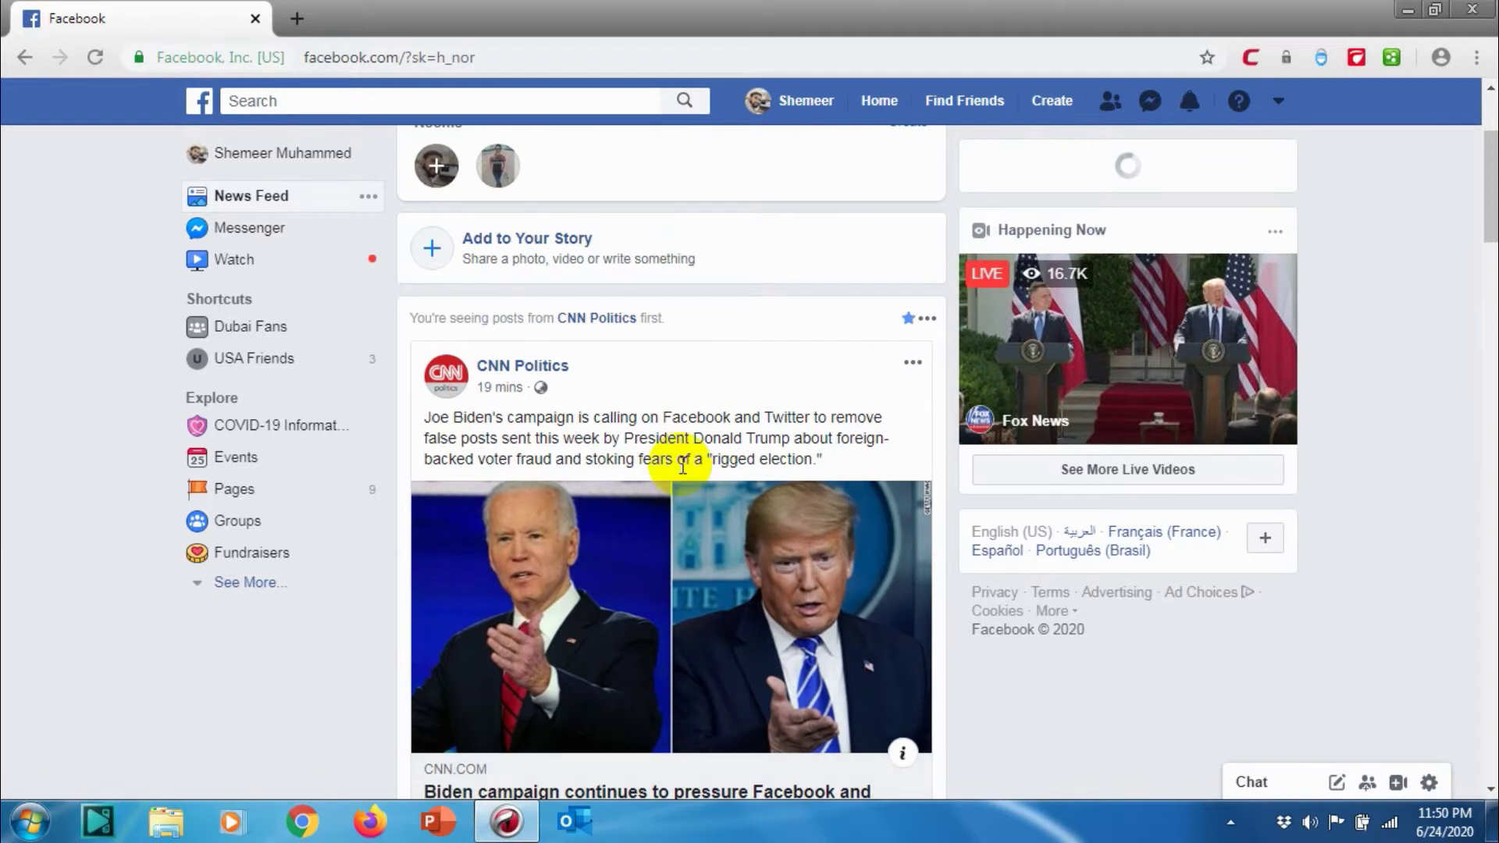
scroll(636, 414, up, 3)
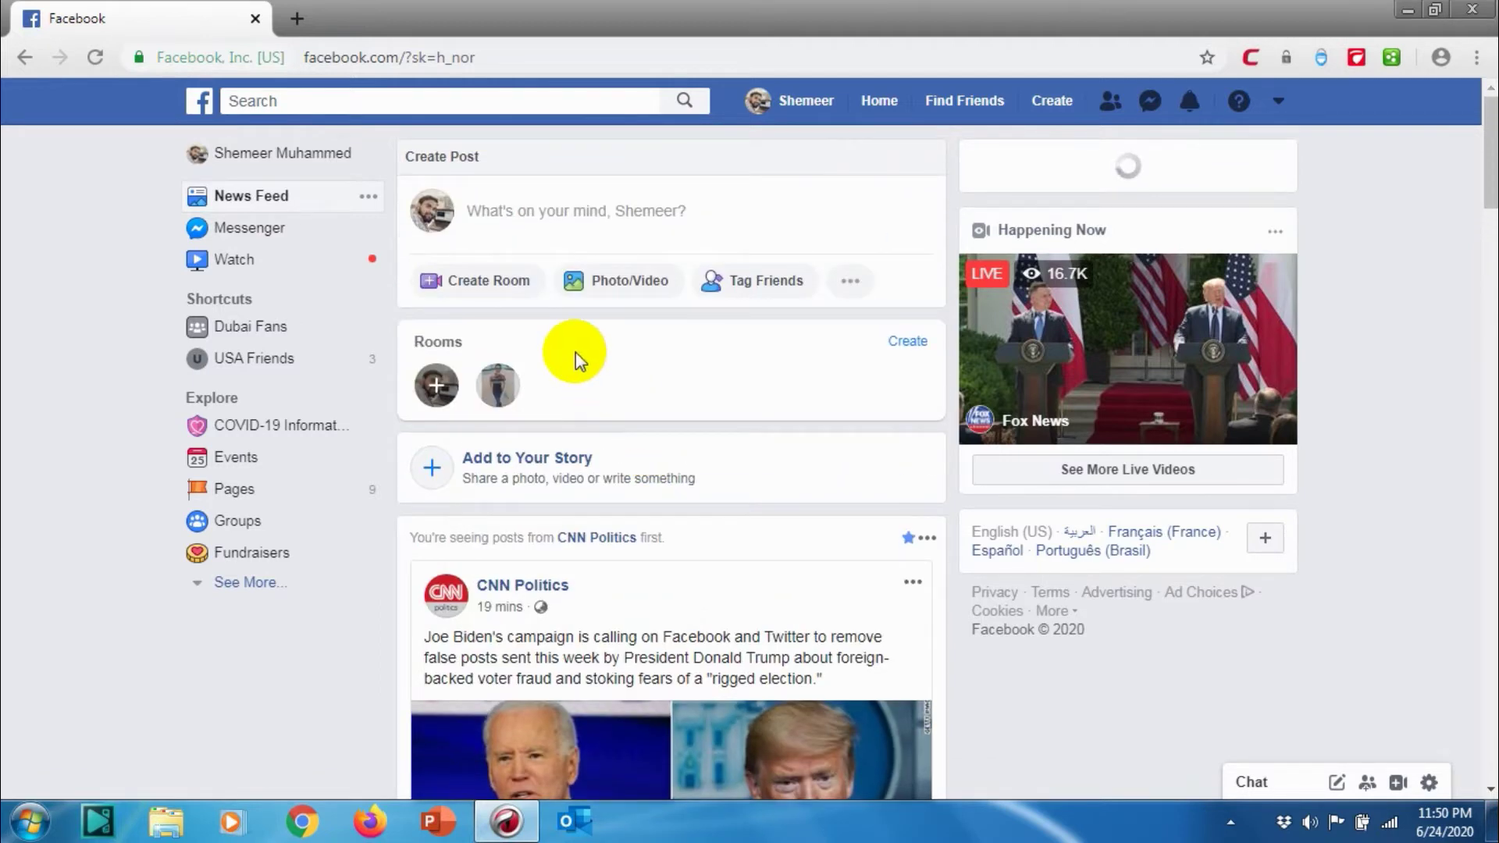
- Switch the feed back to Most Recent and review the time-ordered stories
click(370, 197)
click(337, 256)
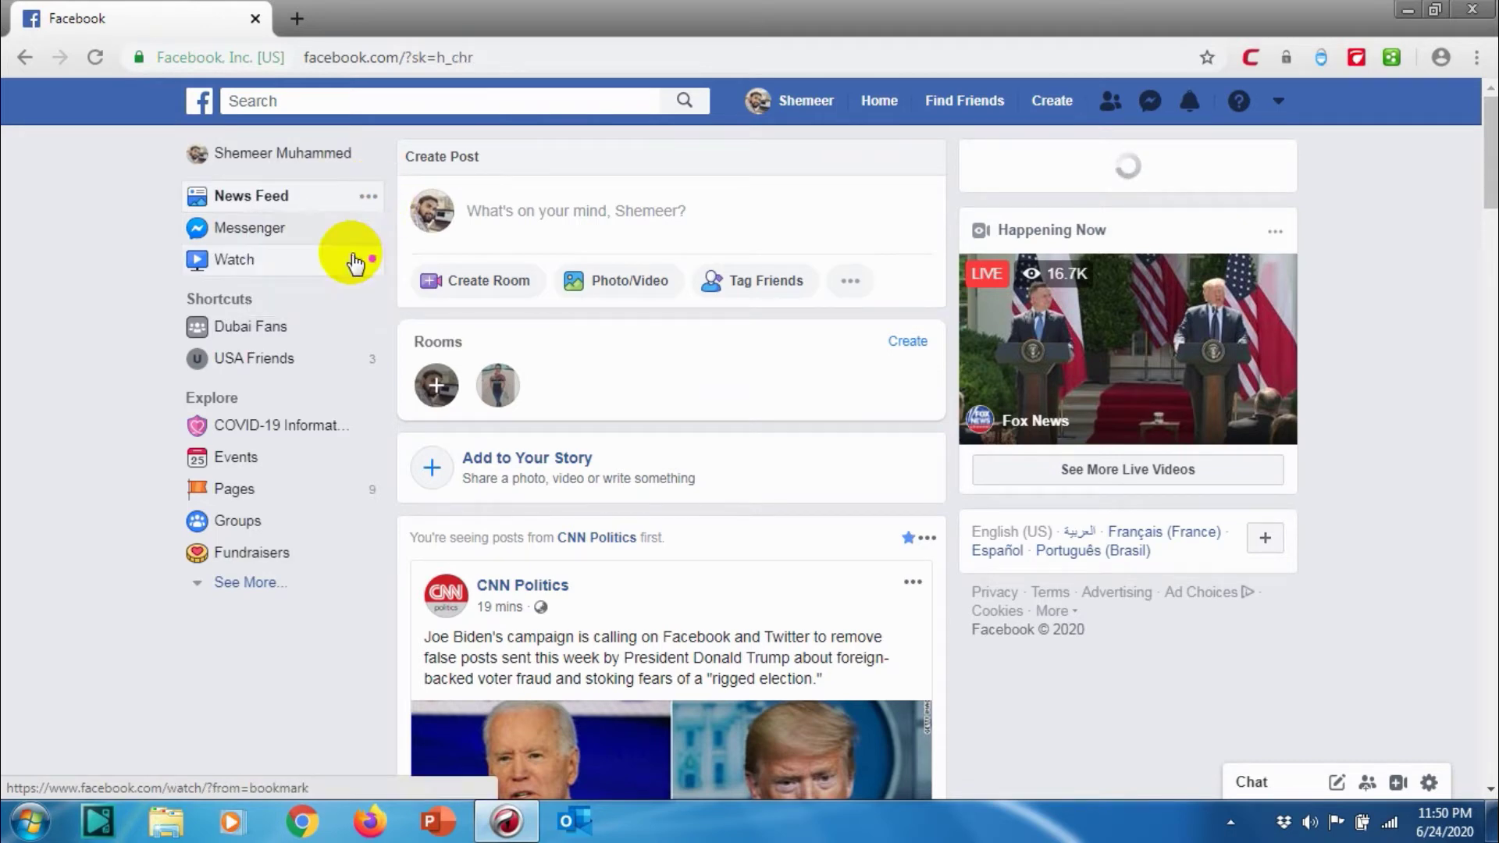
scroll(511, 457, down, 4)
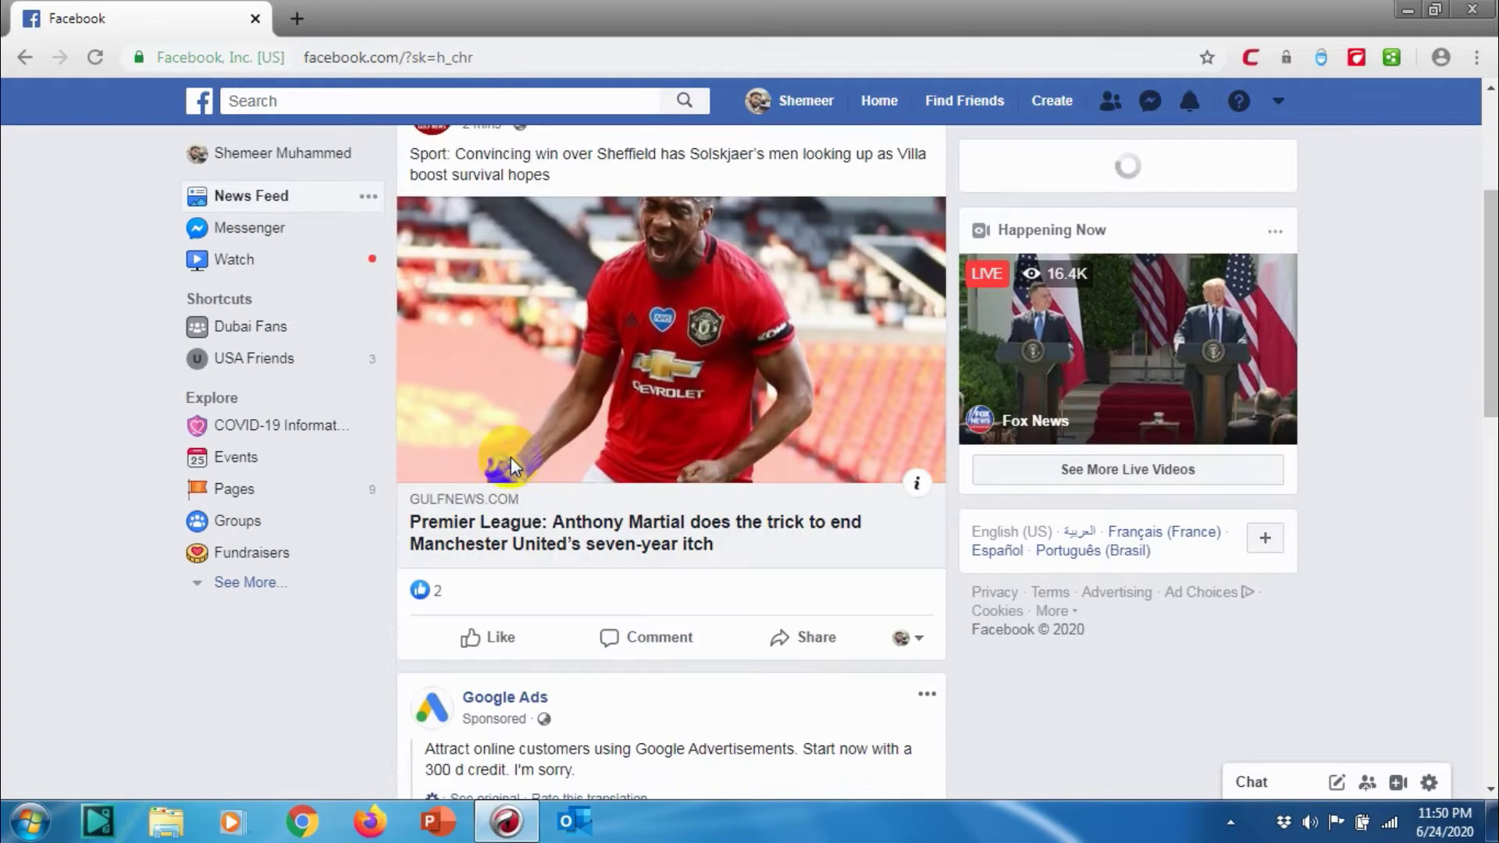
scroll(559, 398, up, 4)
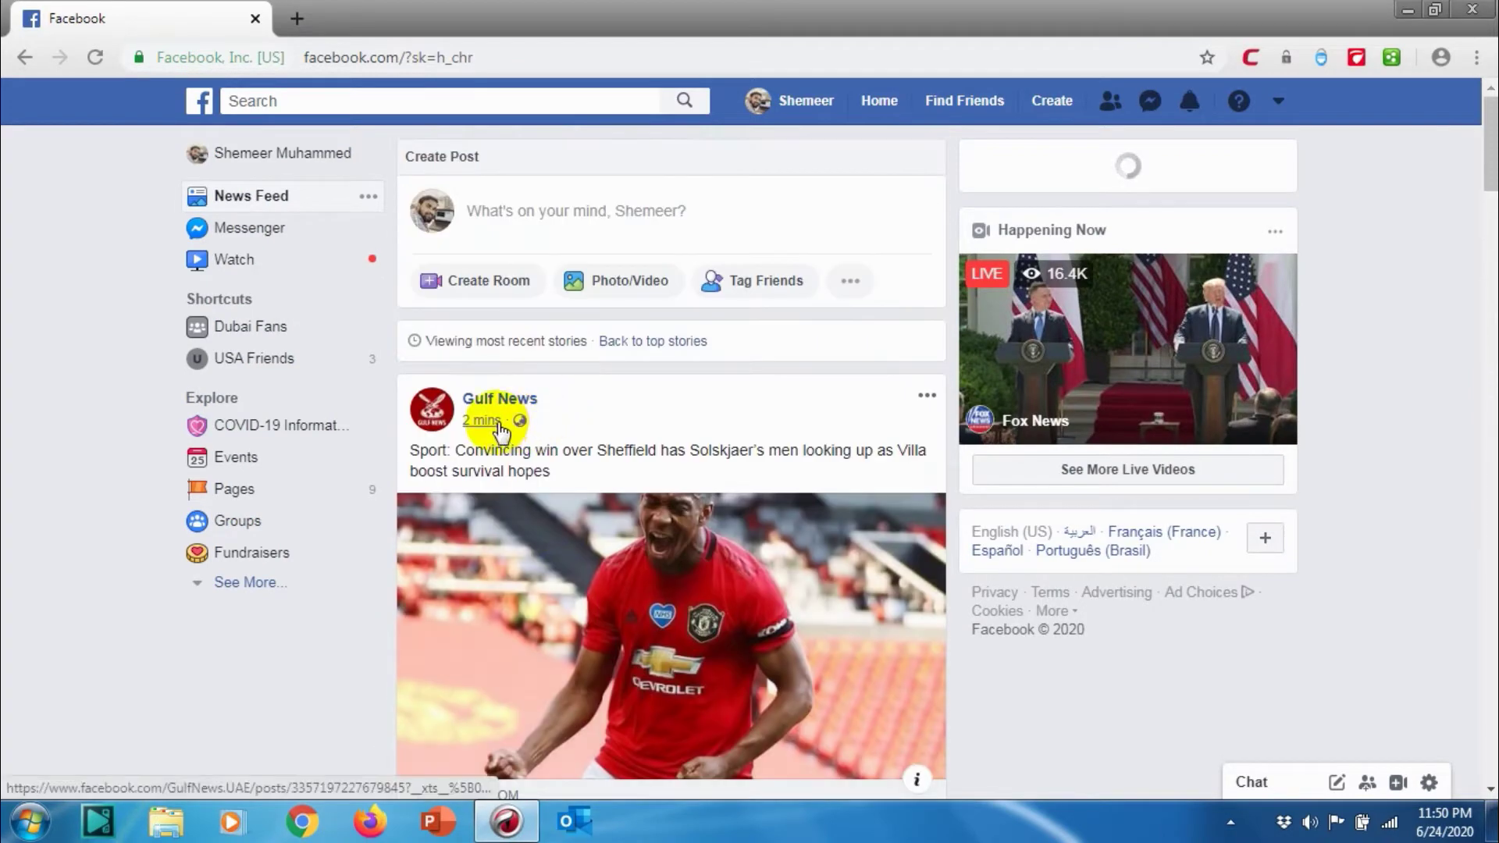
scroll(660, 395, down, 18)
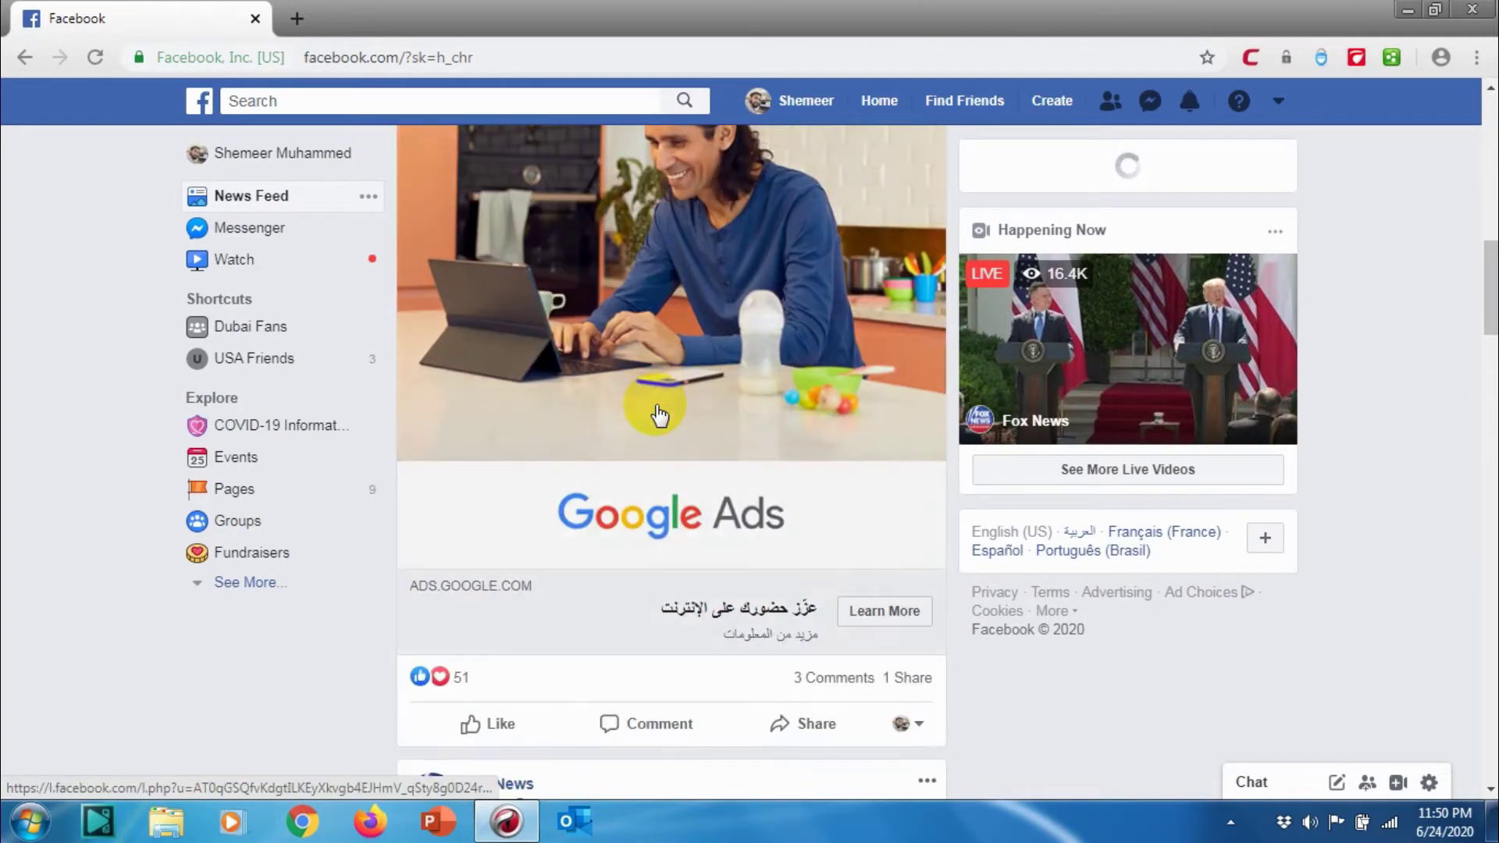
scroll(500, 489, down, 12)
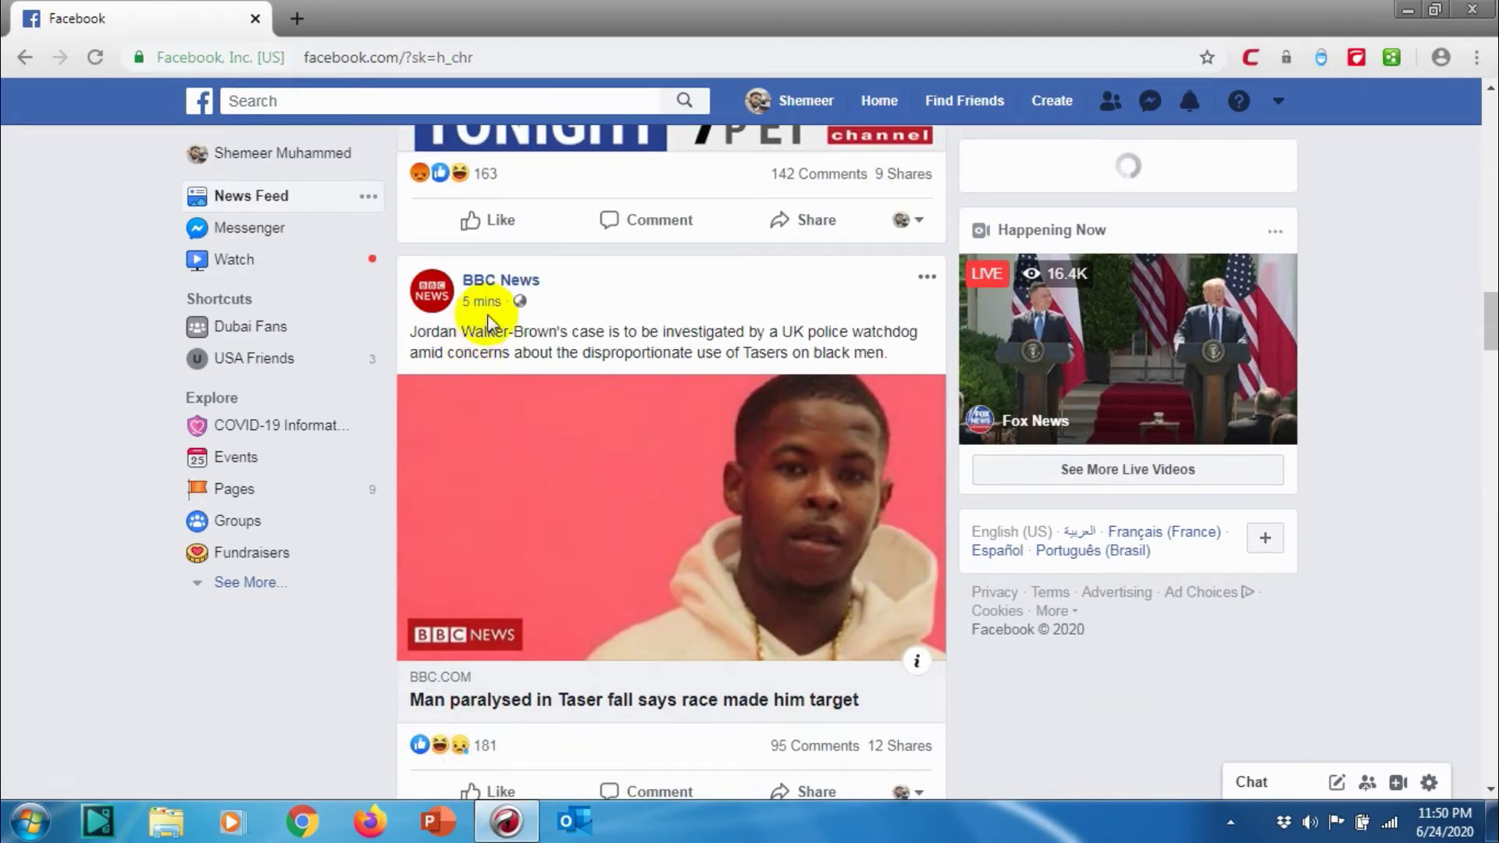
scroll(669, 477, up, 14)
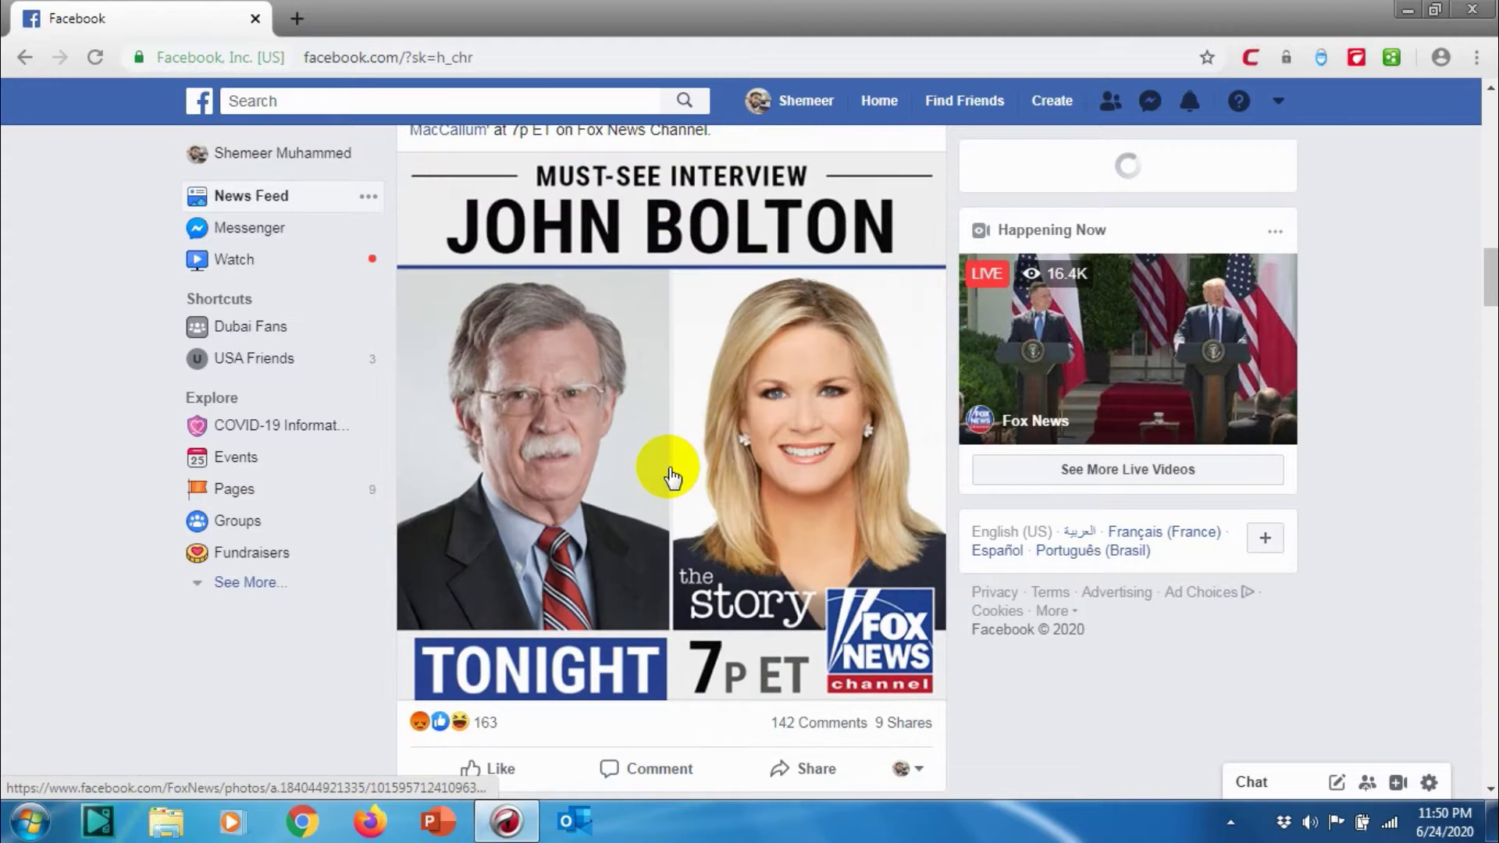
scroll(395, 367, up, 10)
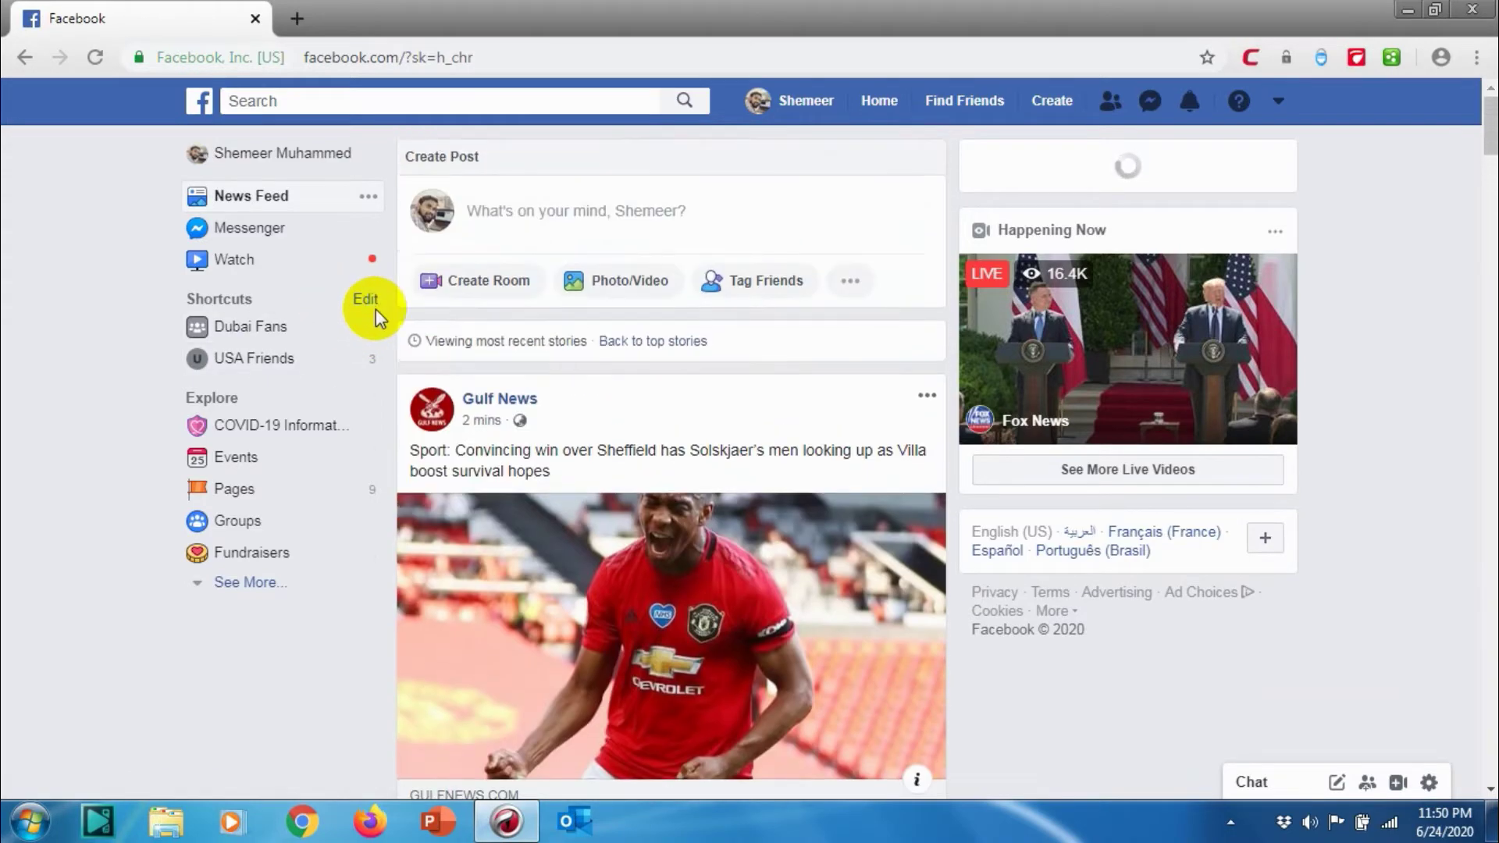
- Open News Feed Preferences at the Prioritize who to see first list
click(370, 201)
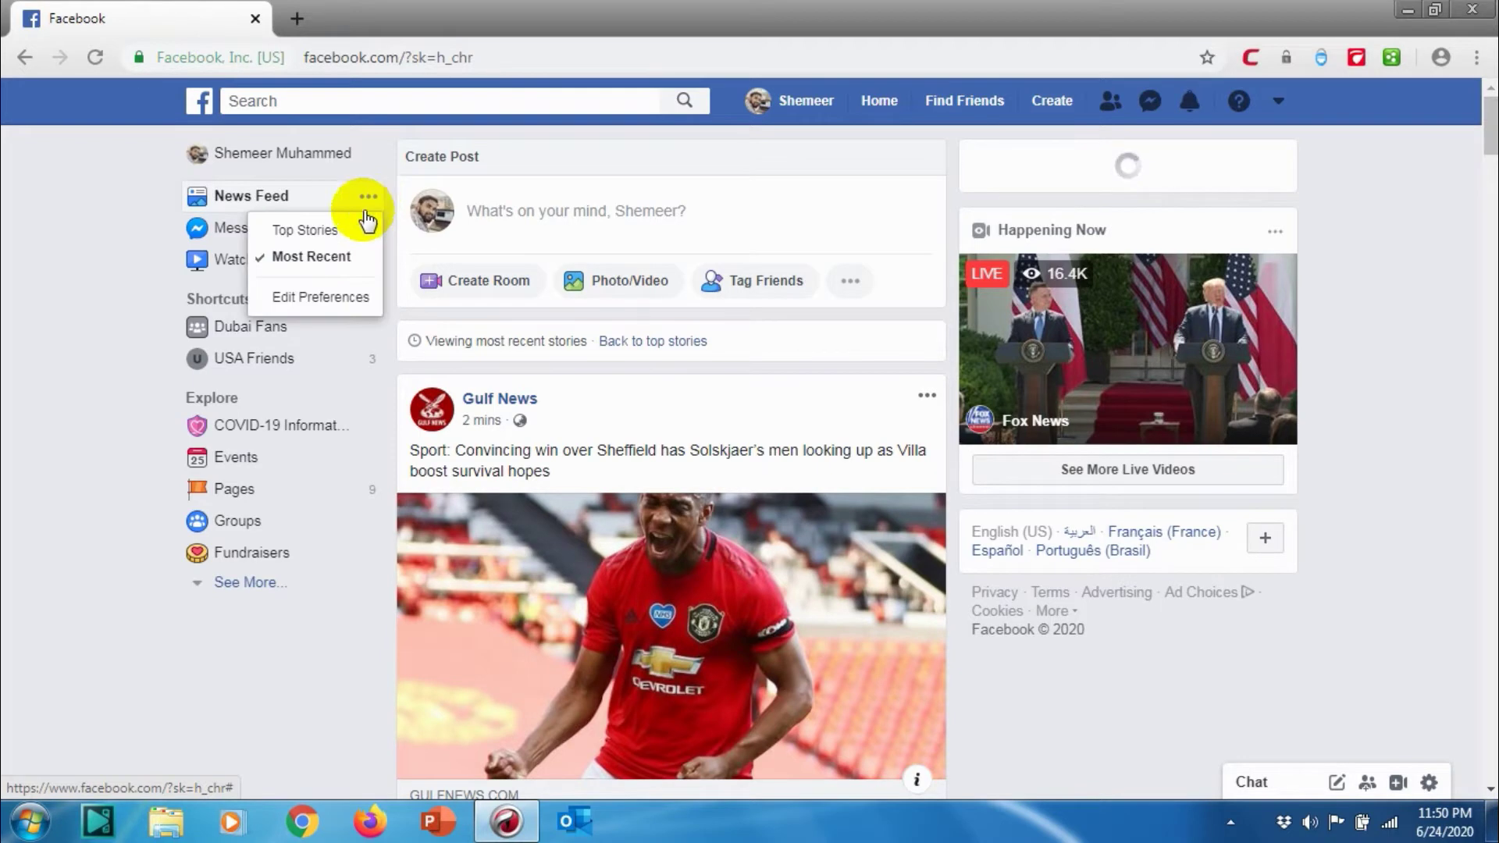
click(367, 306)
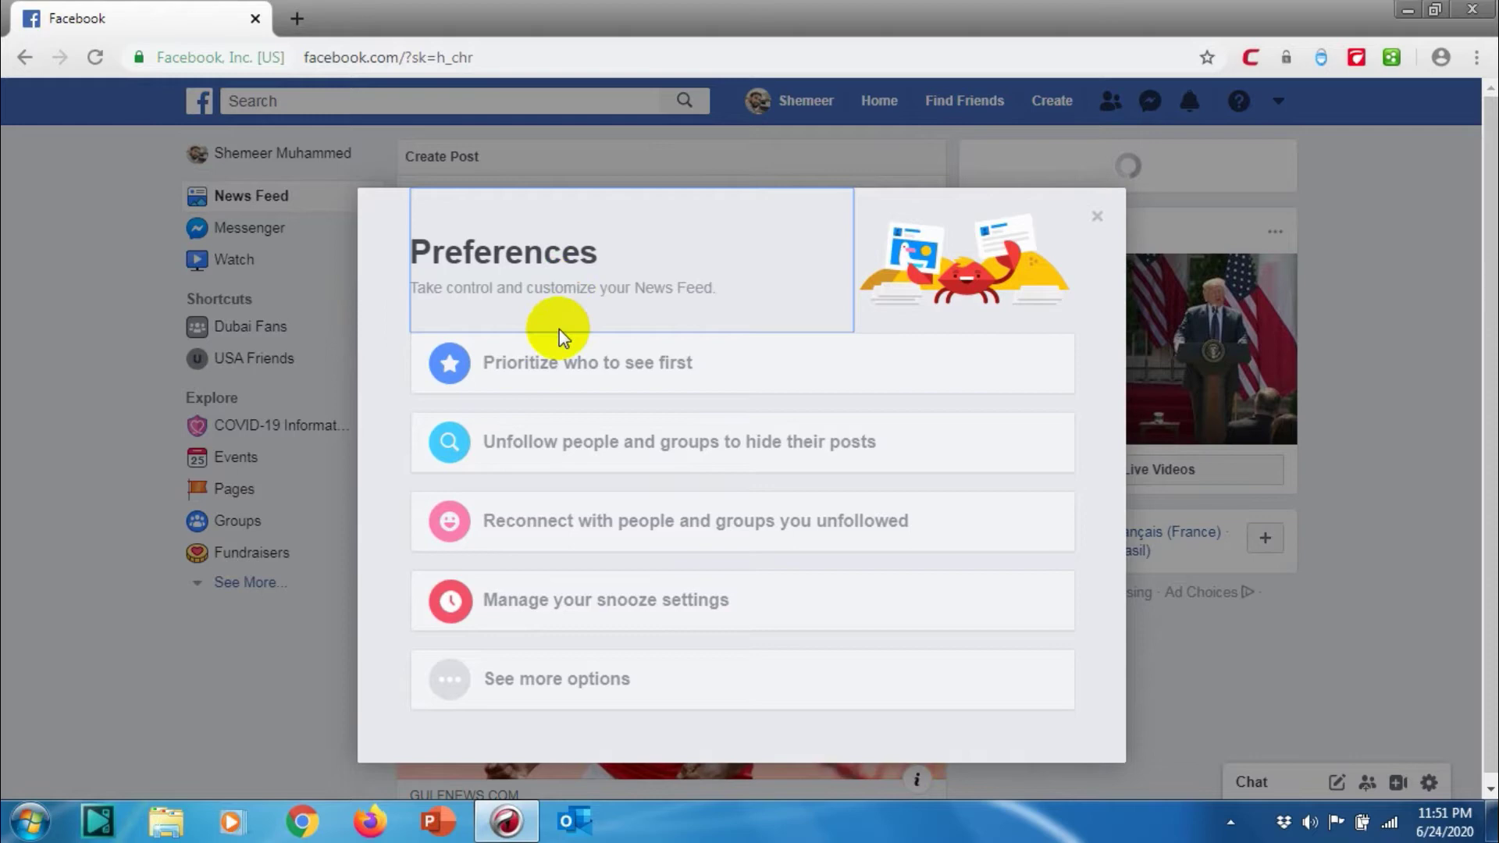
click(582, 378)
scroll(728, 406, down, 4)
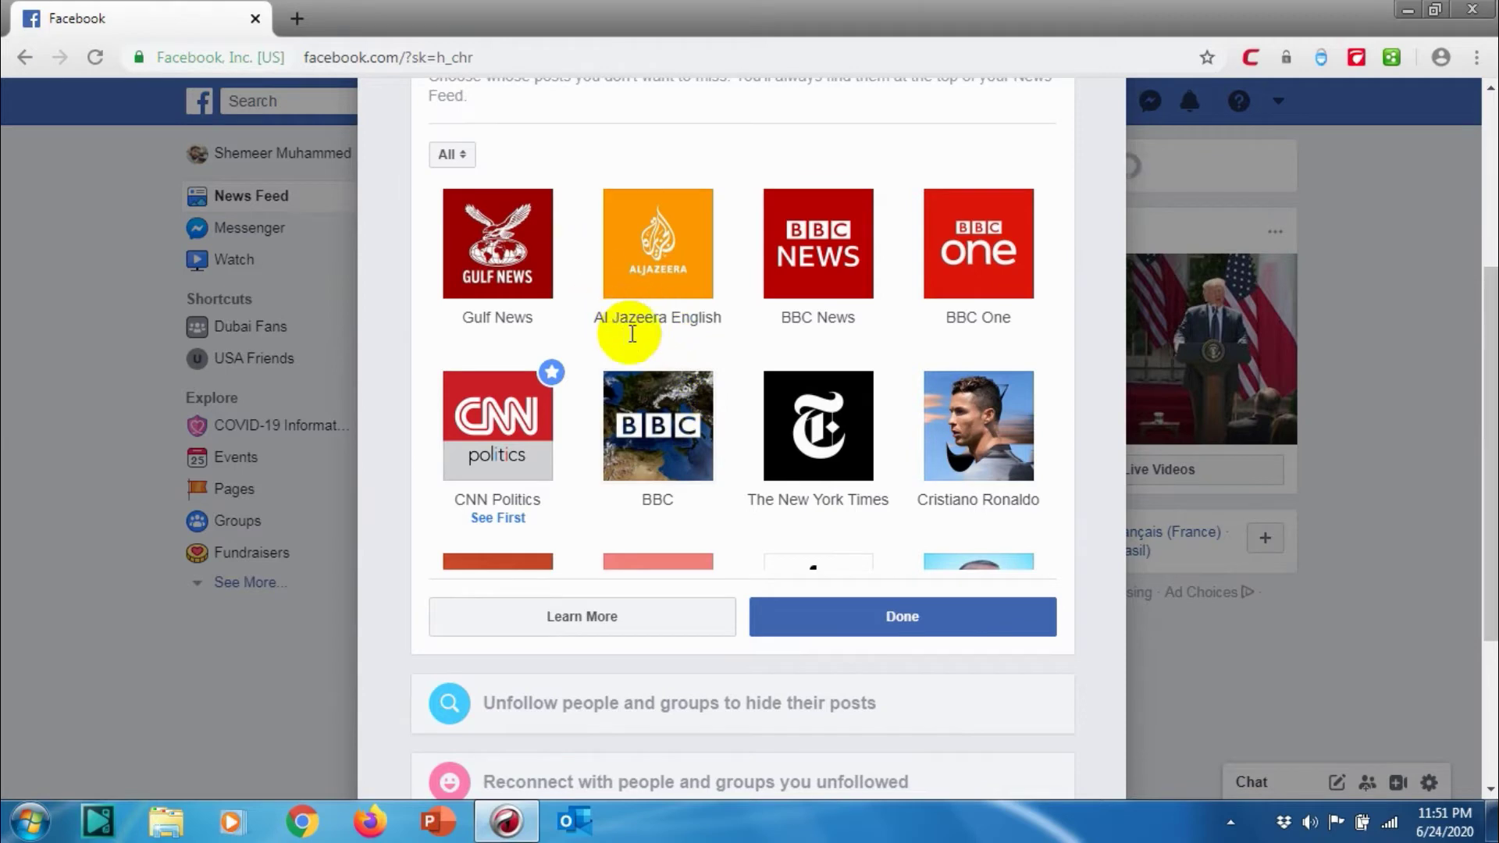
- Star BBC News, Cristiano Ronaldo and Gulf News as See First and save with Done
click(809, 322)
scroll(895, 345, down, 4)
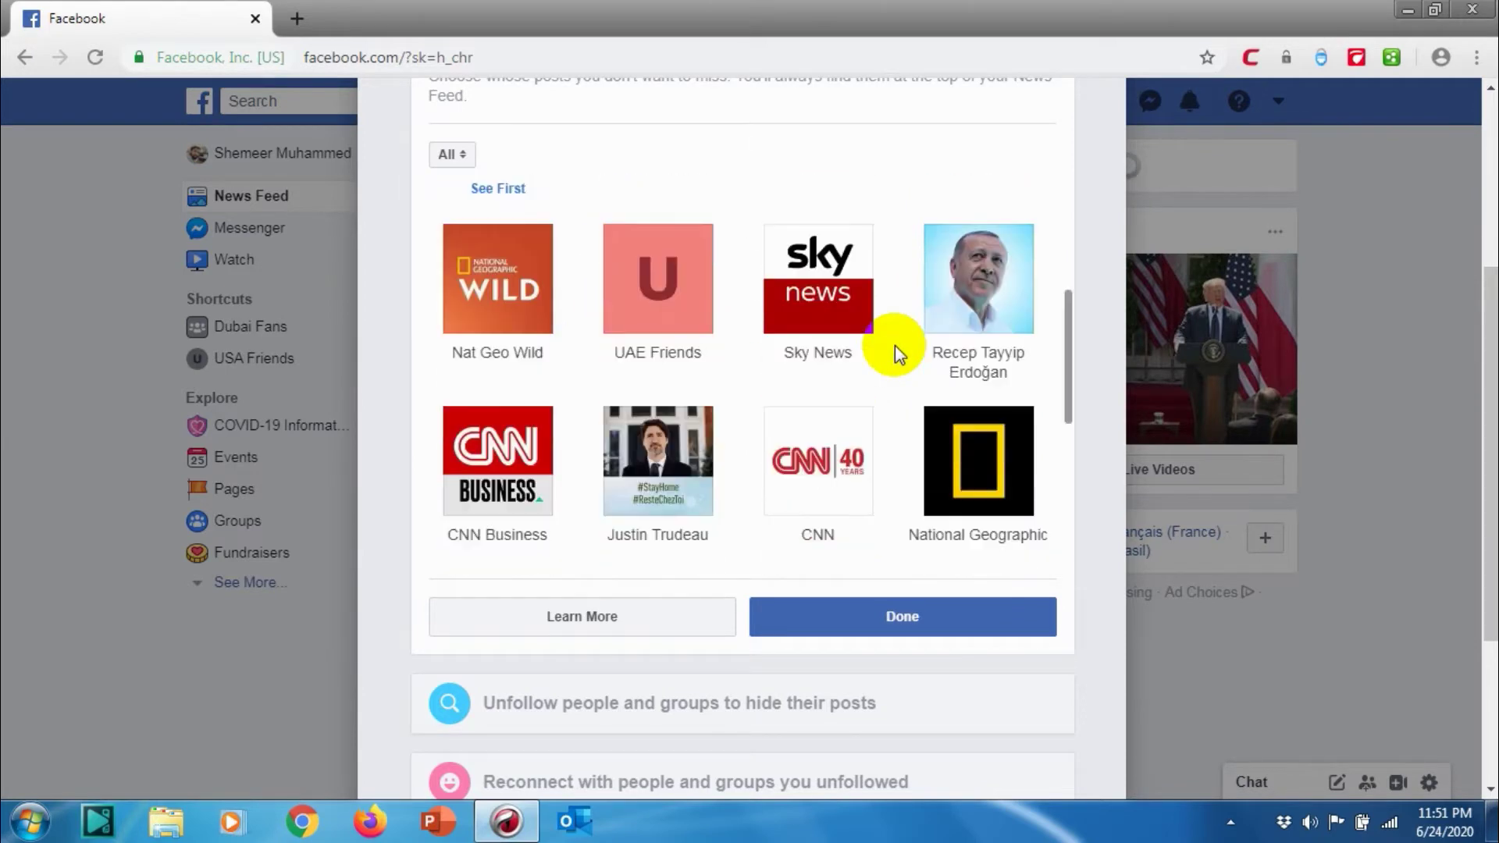
scroll(895, 345, up, 4)
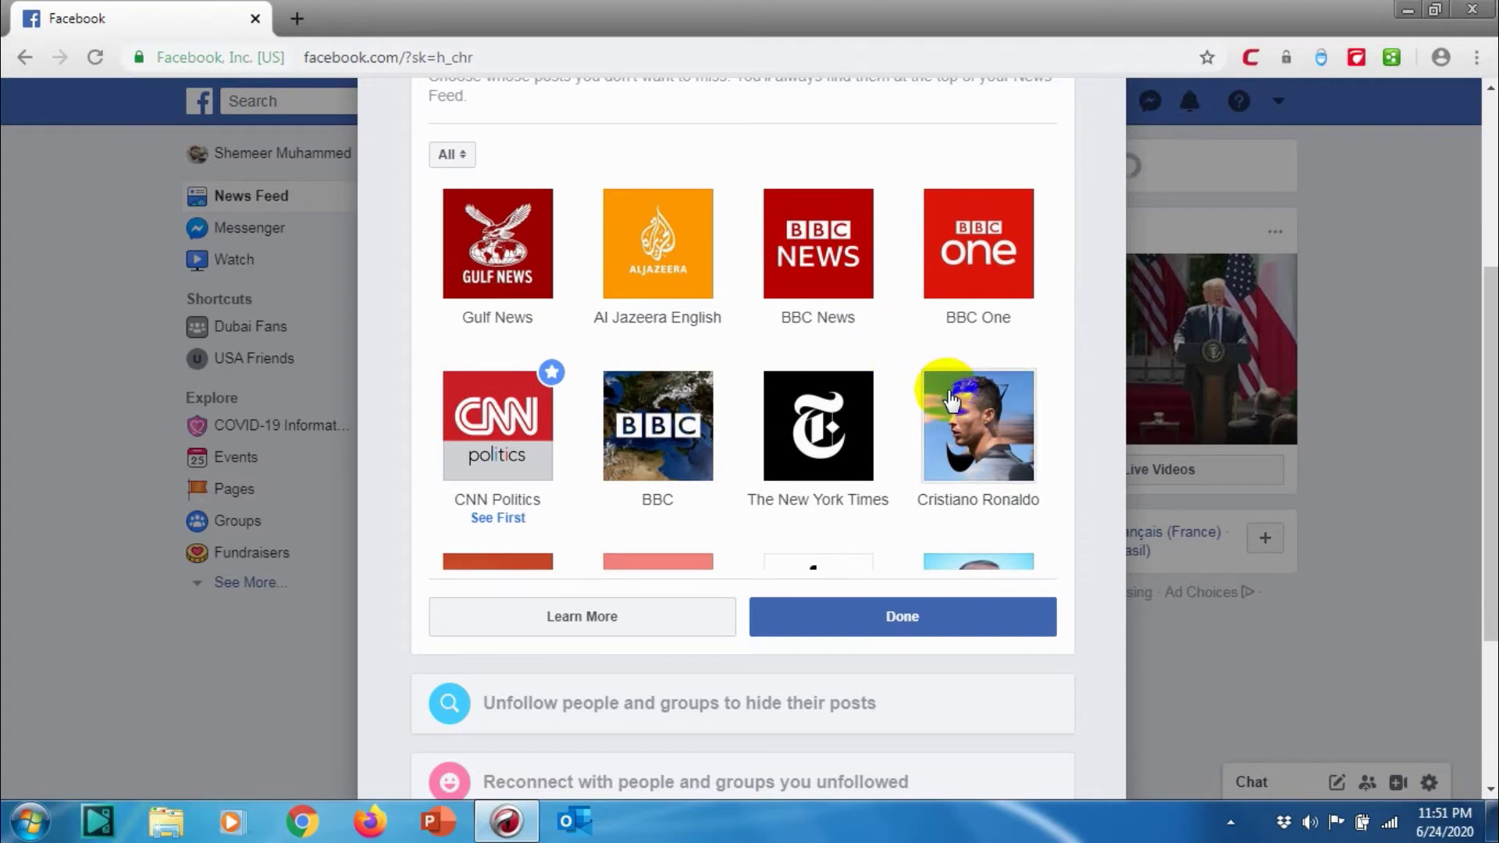
scroll(949, 398, down, 3)
click(993, 259)
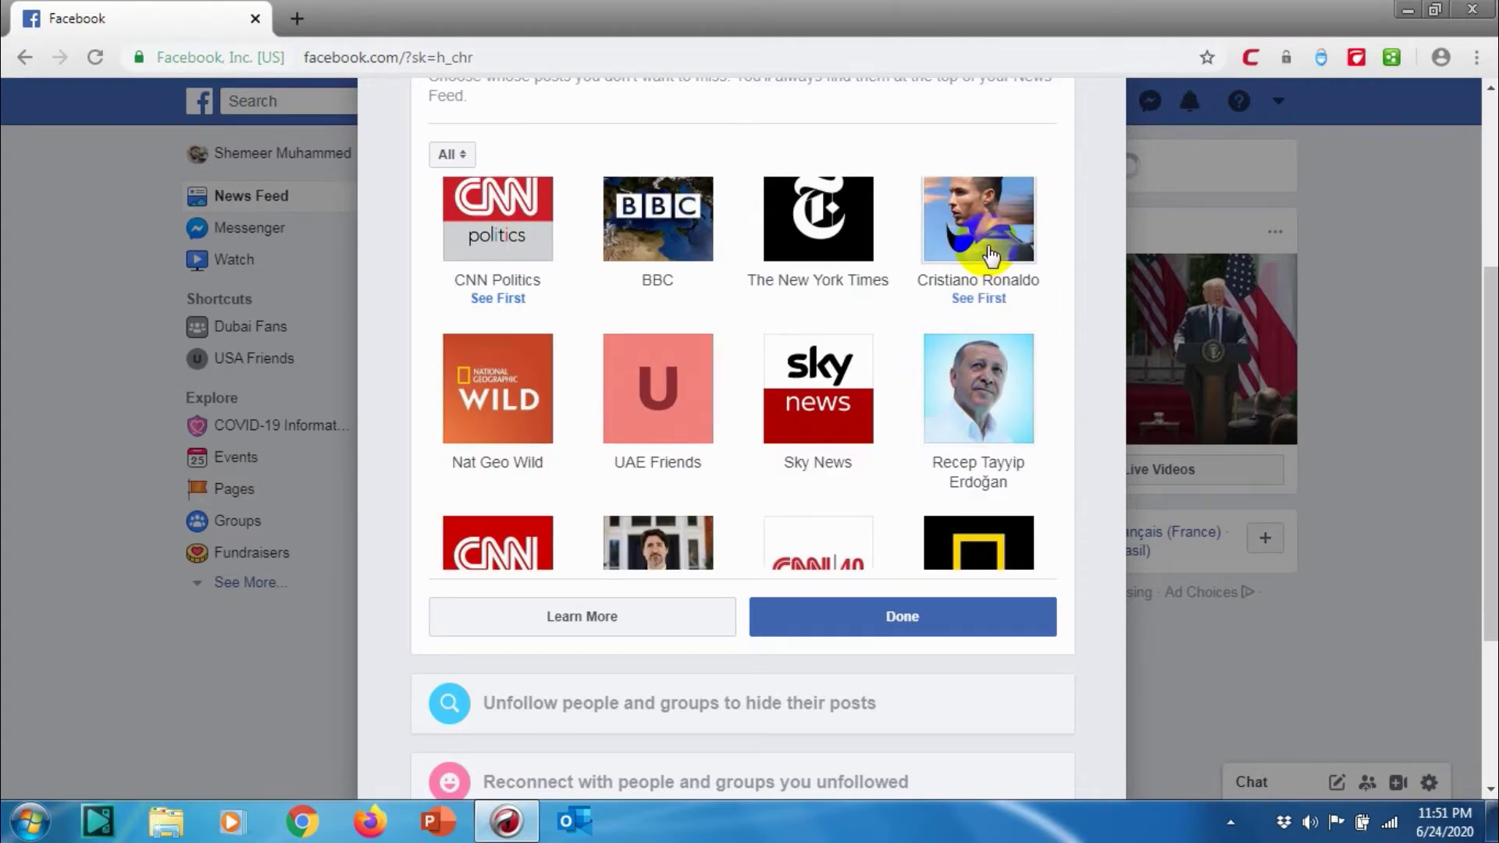
scroll(1015, 285, up, 3)
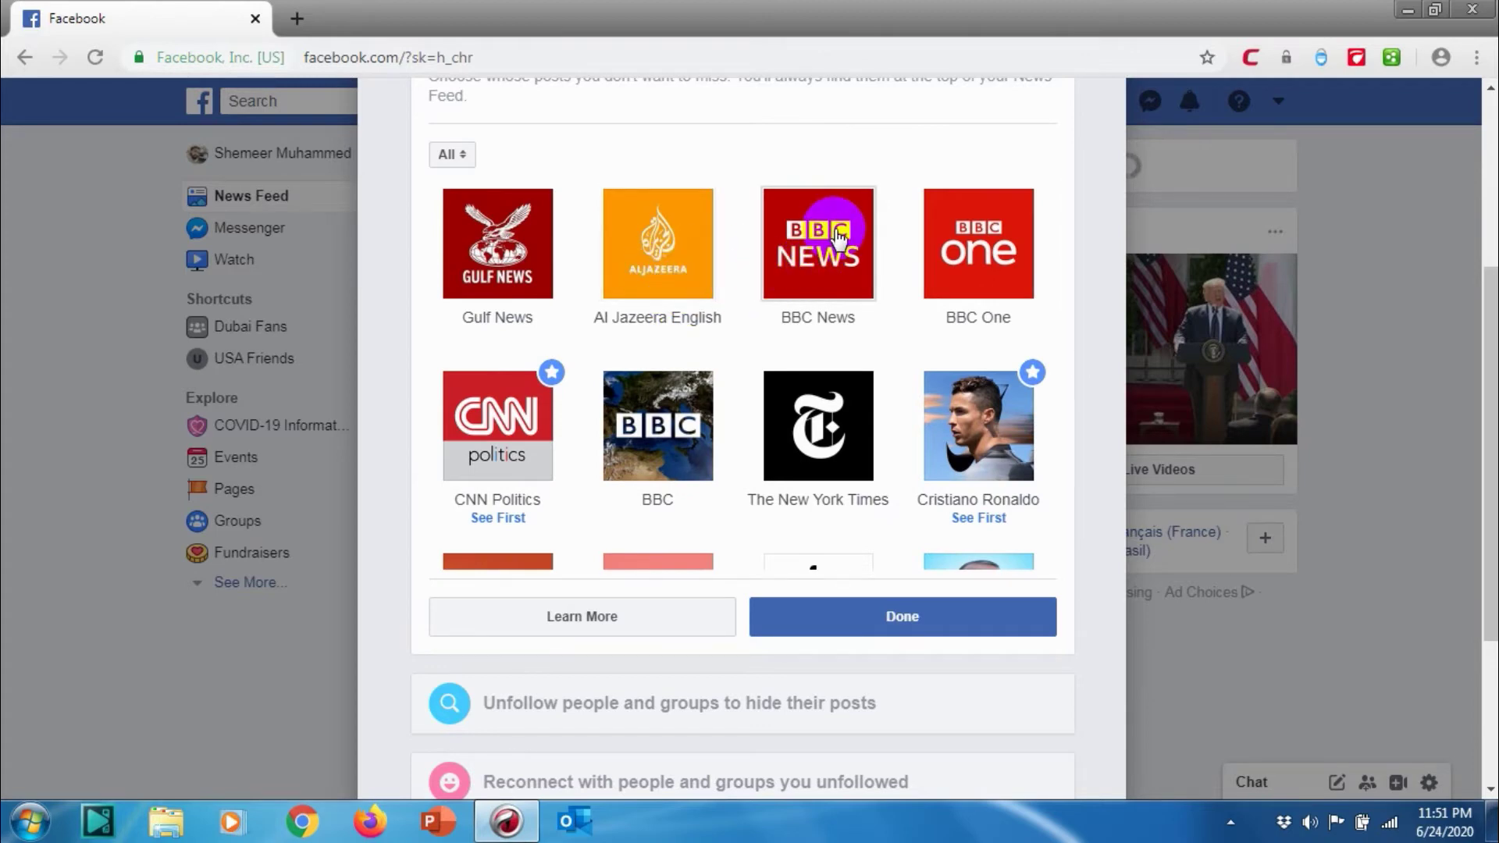
click(535, 235)
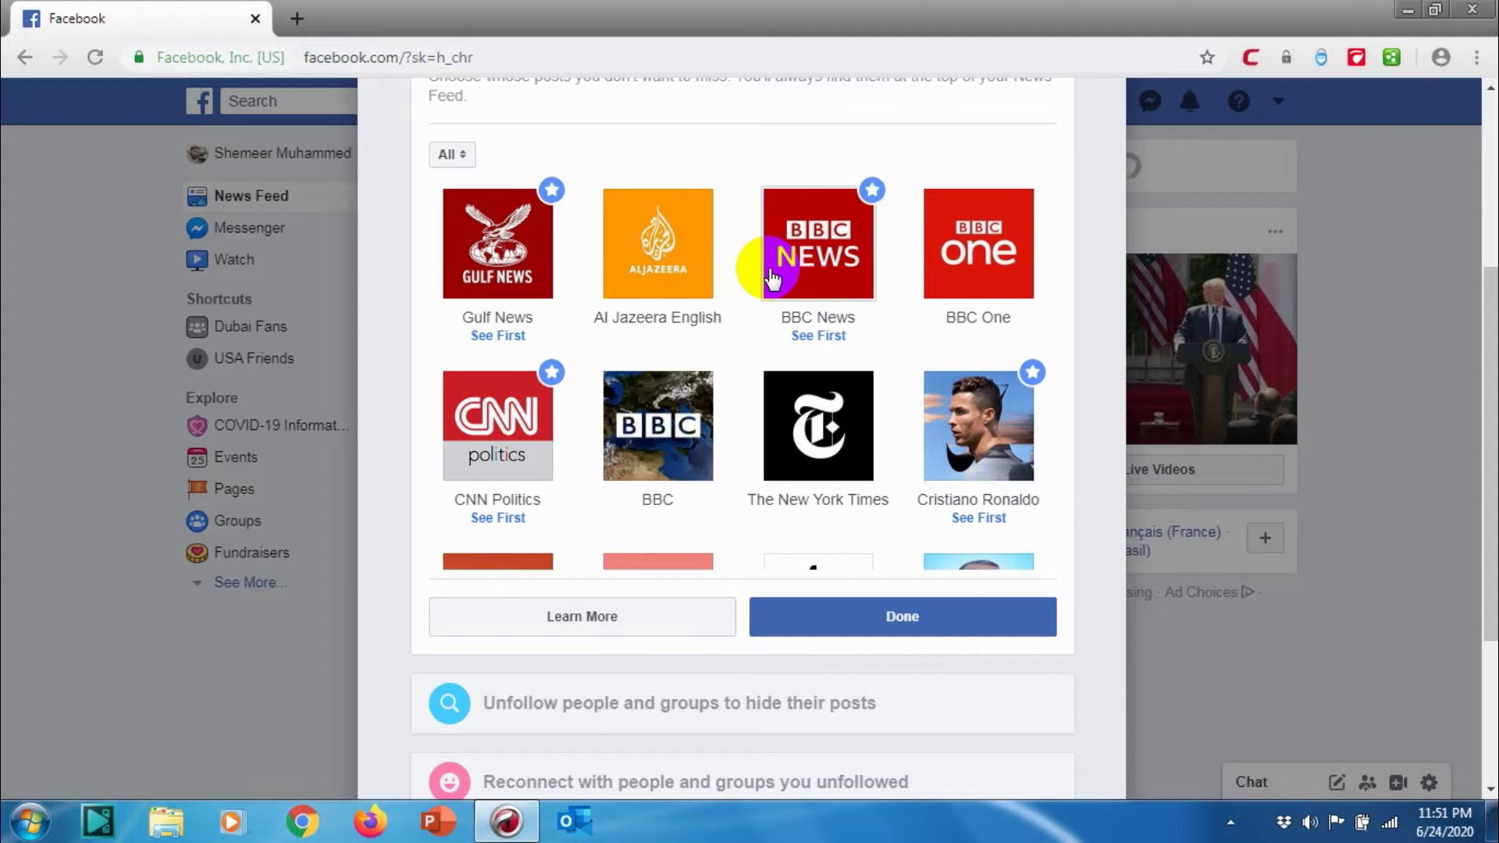
click(893, 613)
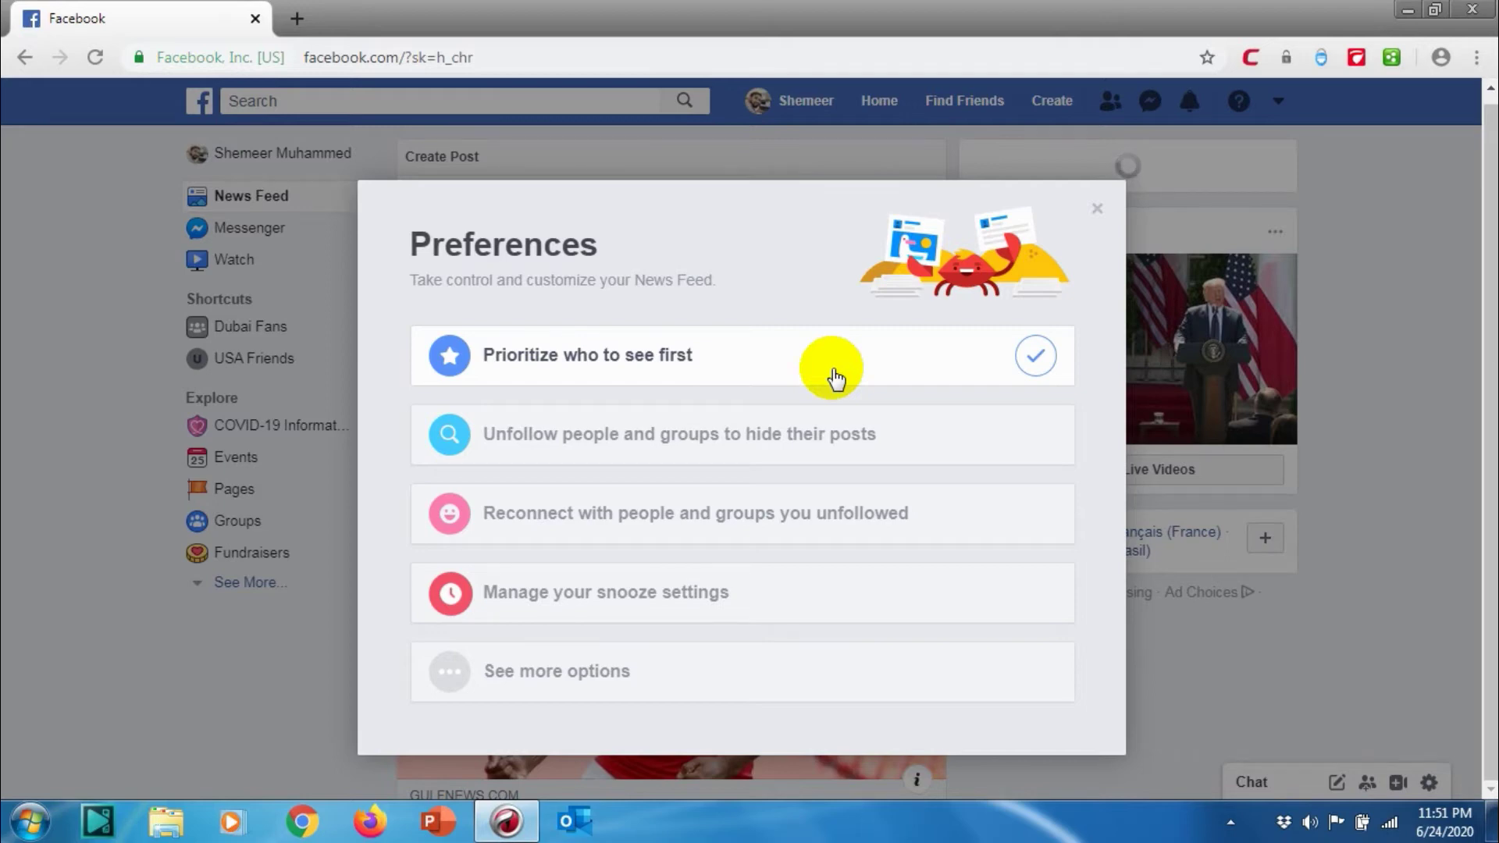
click(677, 354)
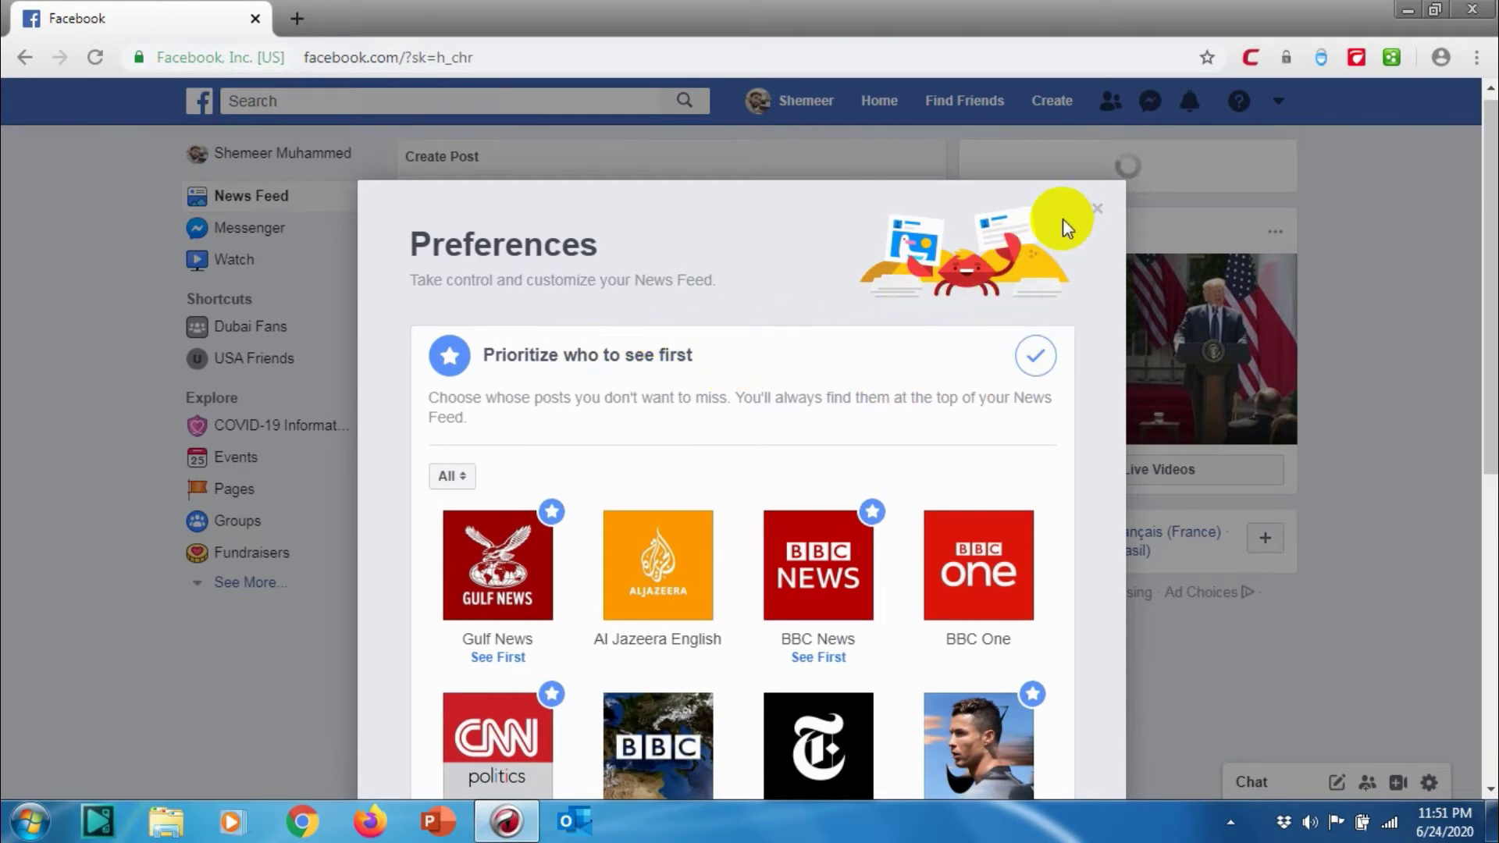
click(1095, 210)
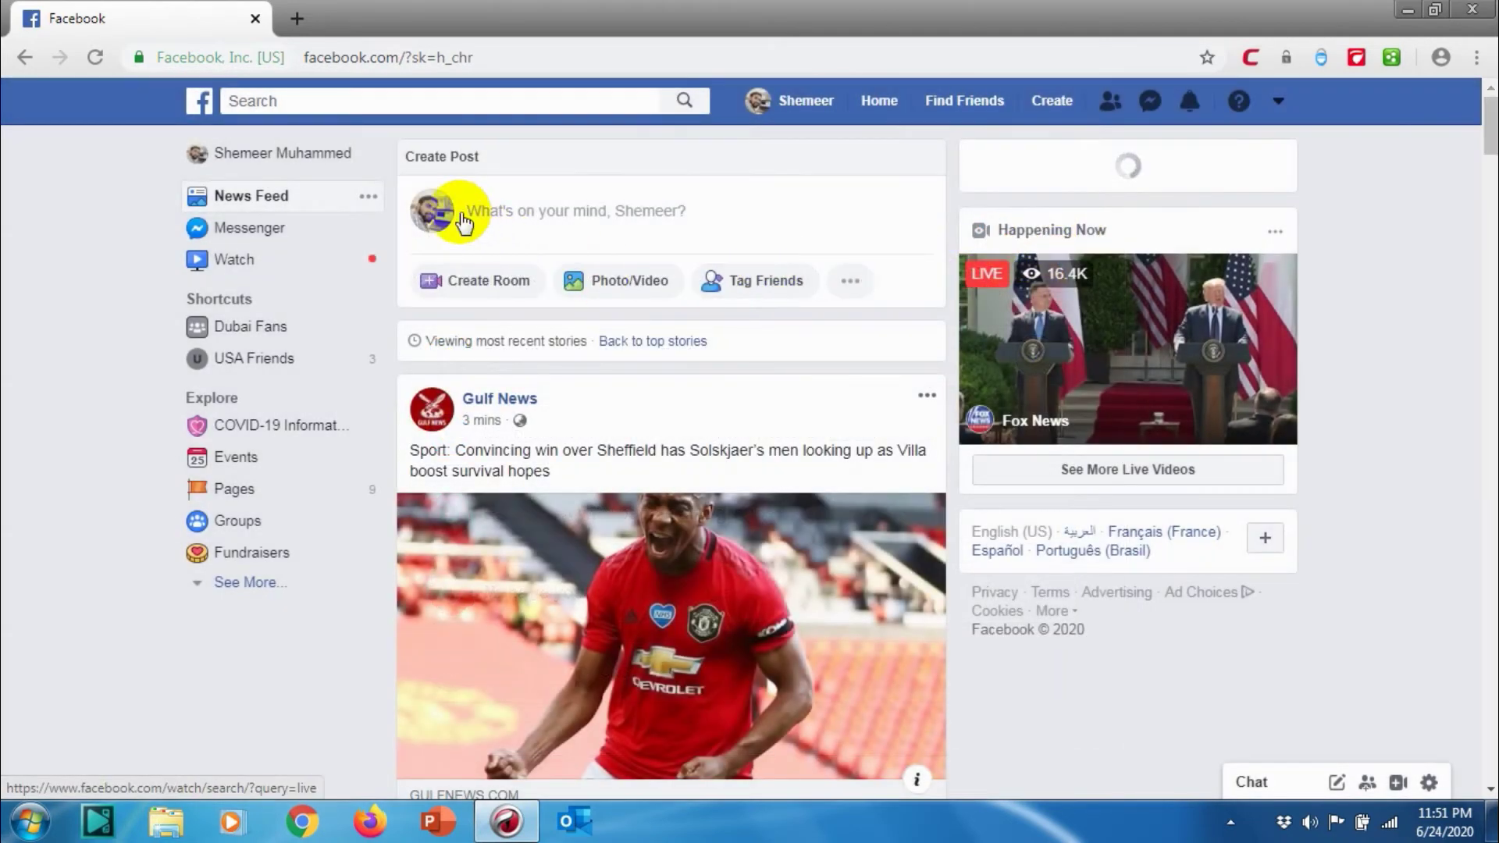
click(364, 197)
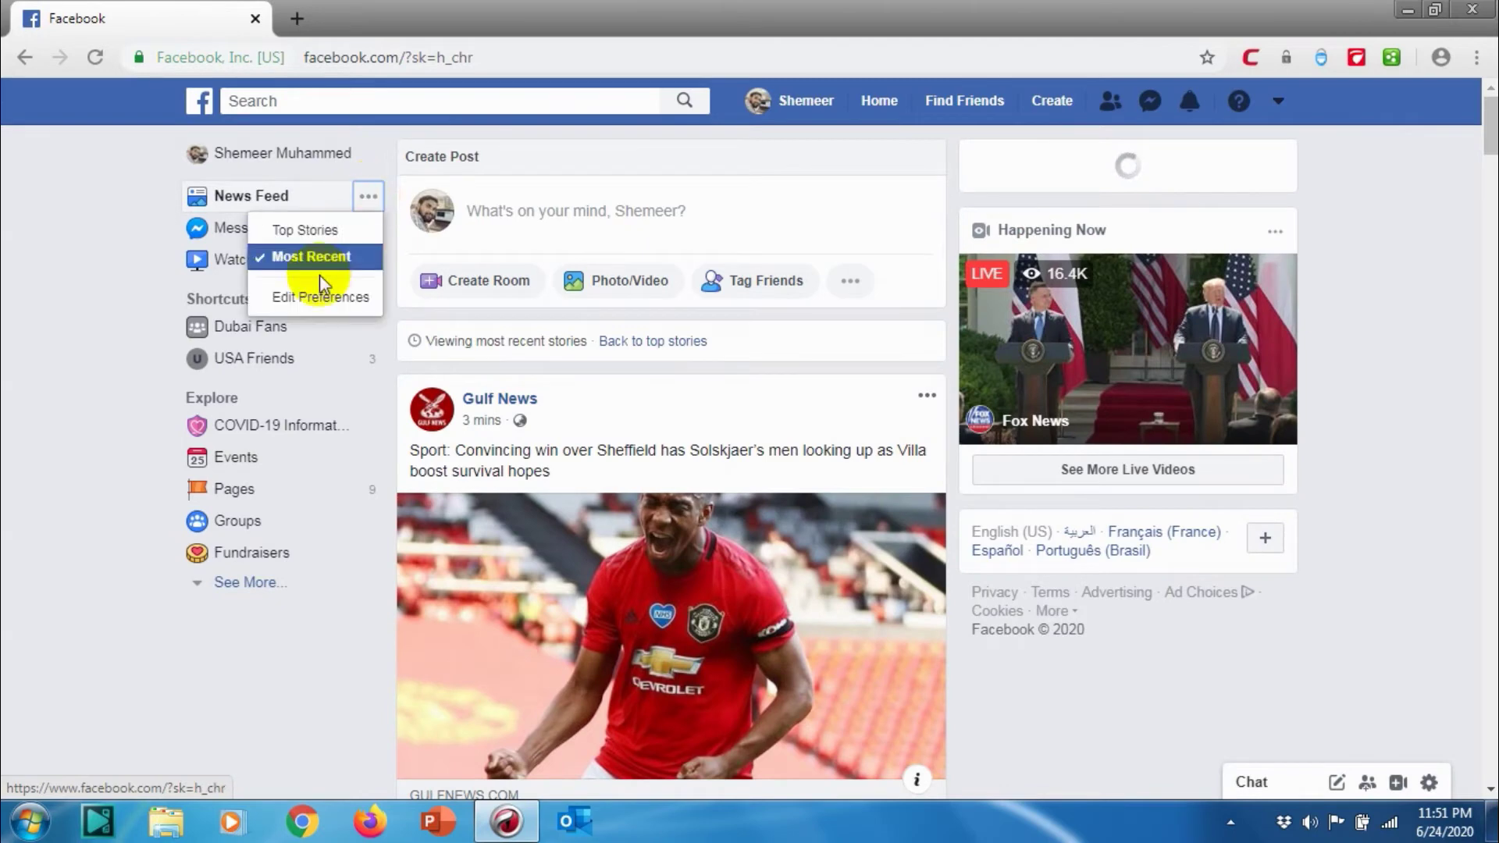
click(315, 300)
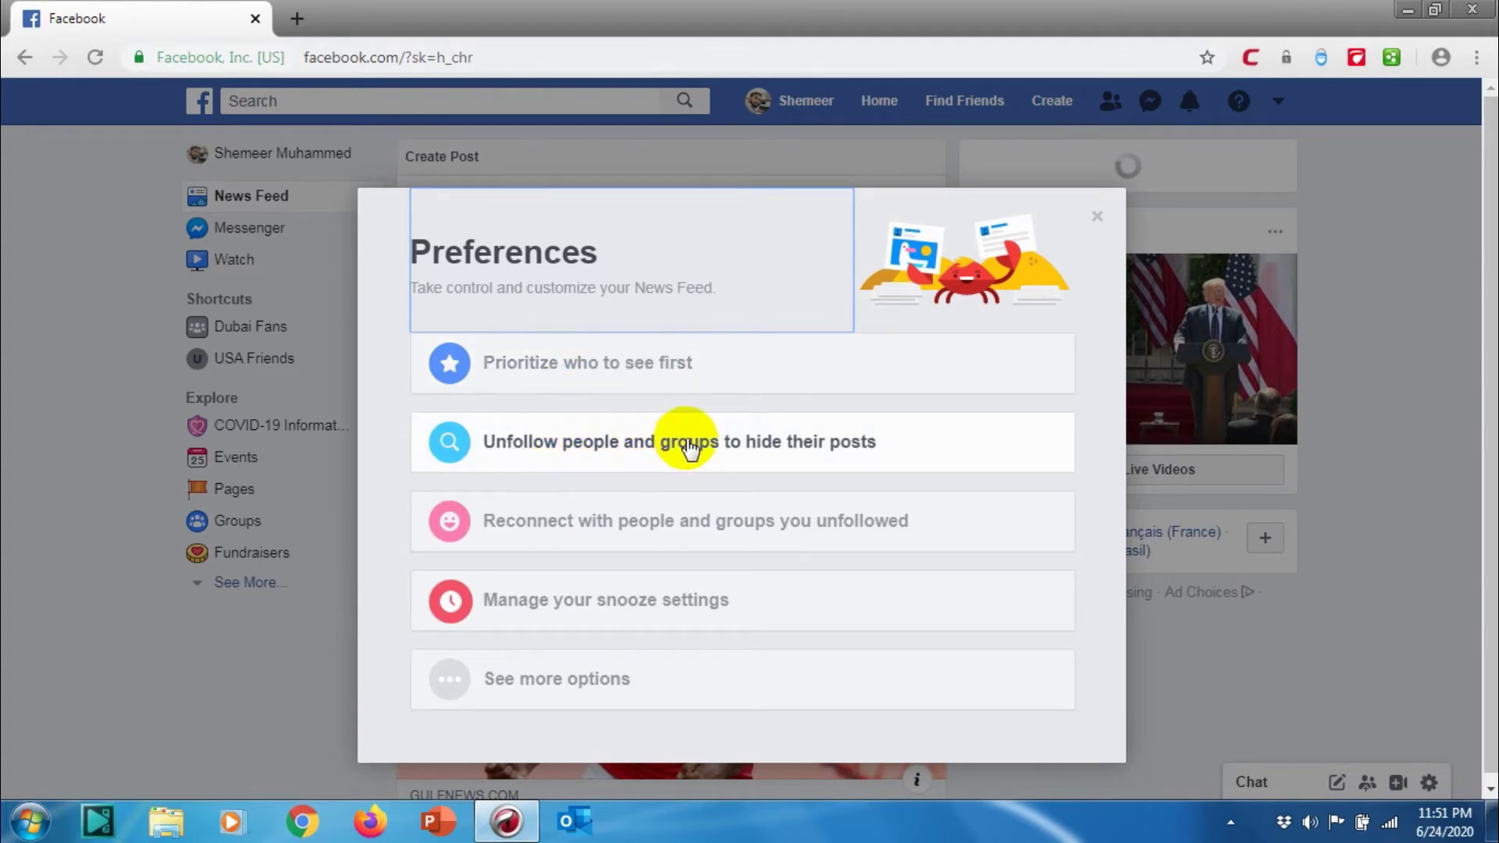
- Unfollow CNN, UAE Friends and Aljazeera News and save with Done
click(822, 443)
scroll(823, 437, down, 5)
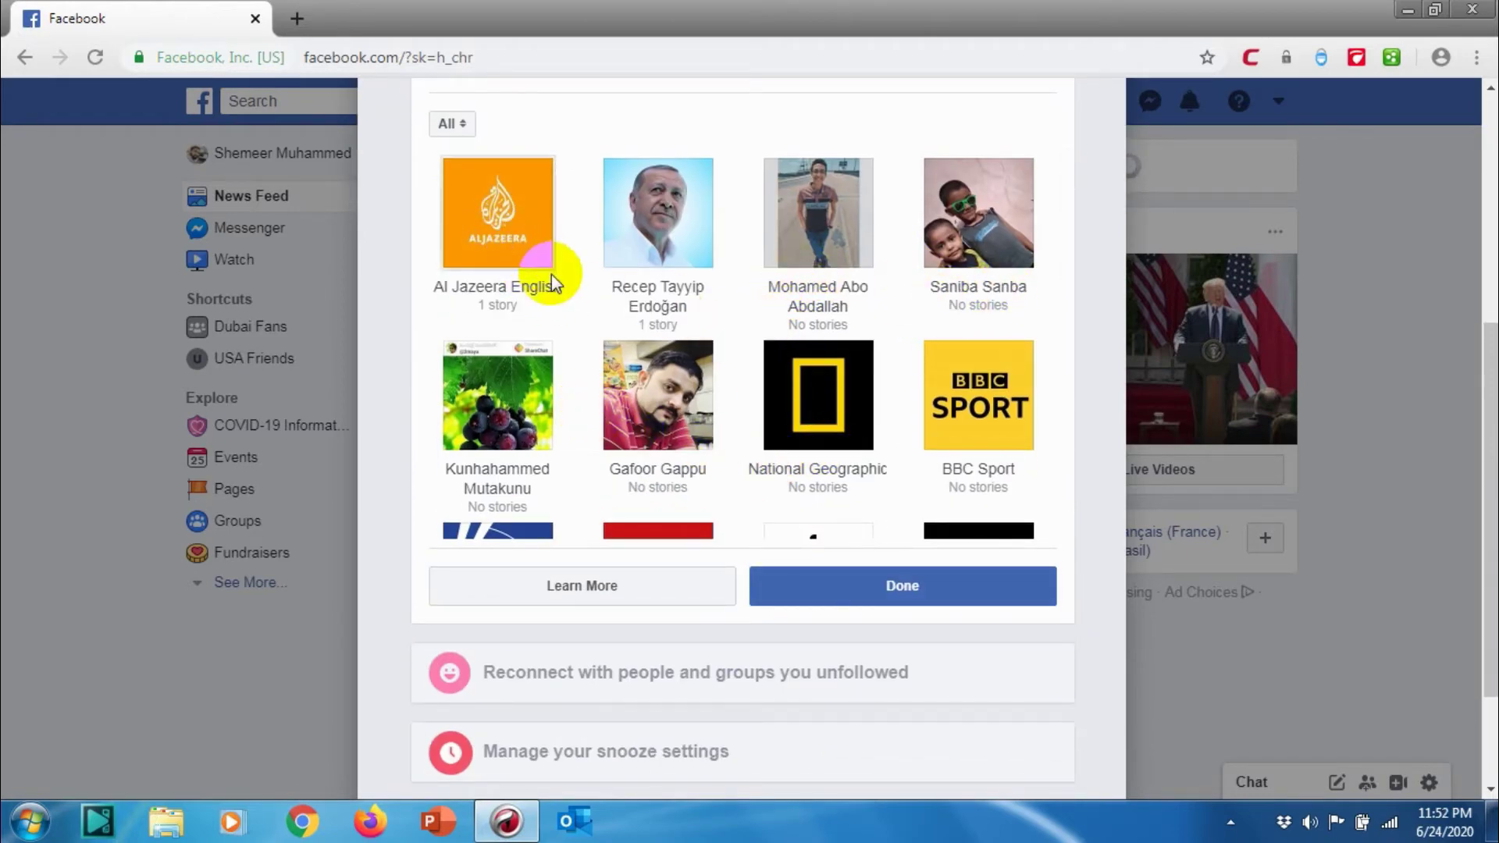
scroll(535, 367, down, 1)
scroll(756, 438, down, 5)
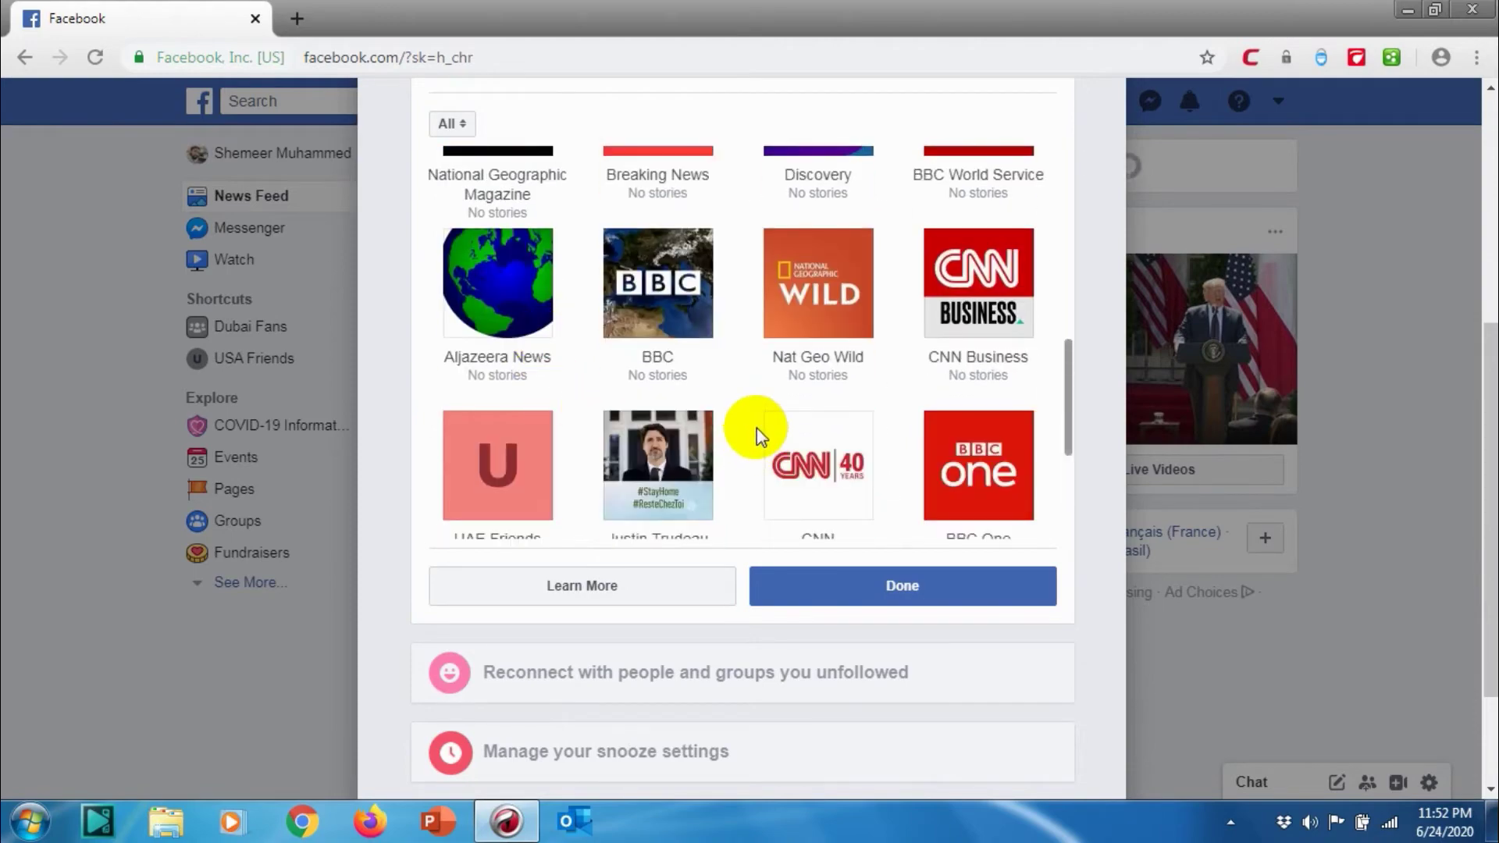
scroll(785, 439, down, 3)
scroll(814, 449, up, 11)
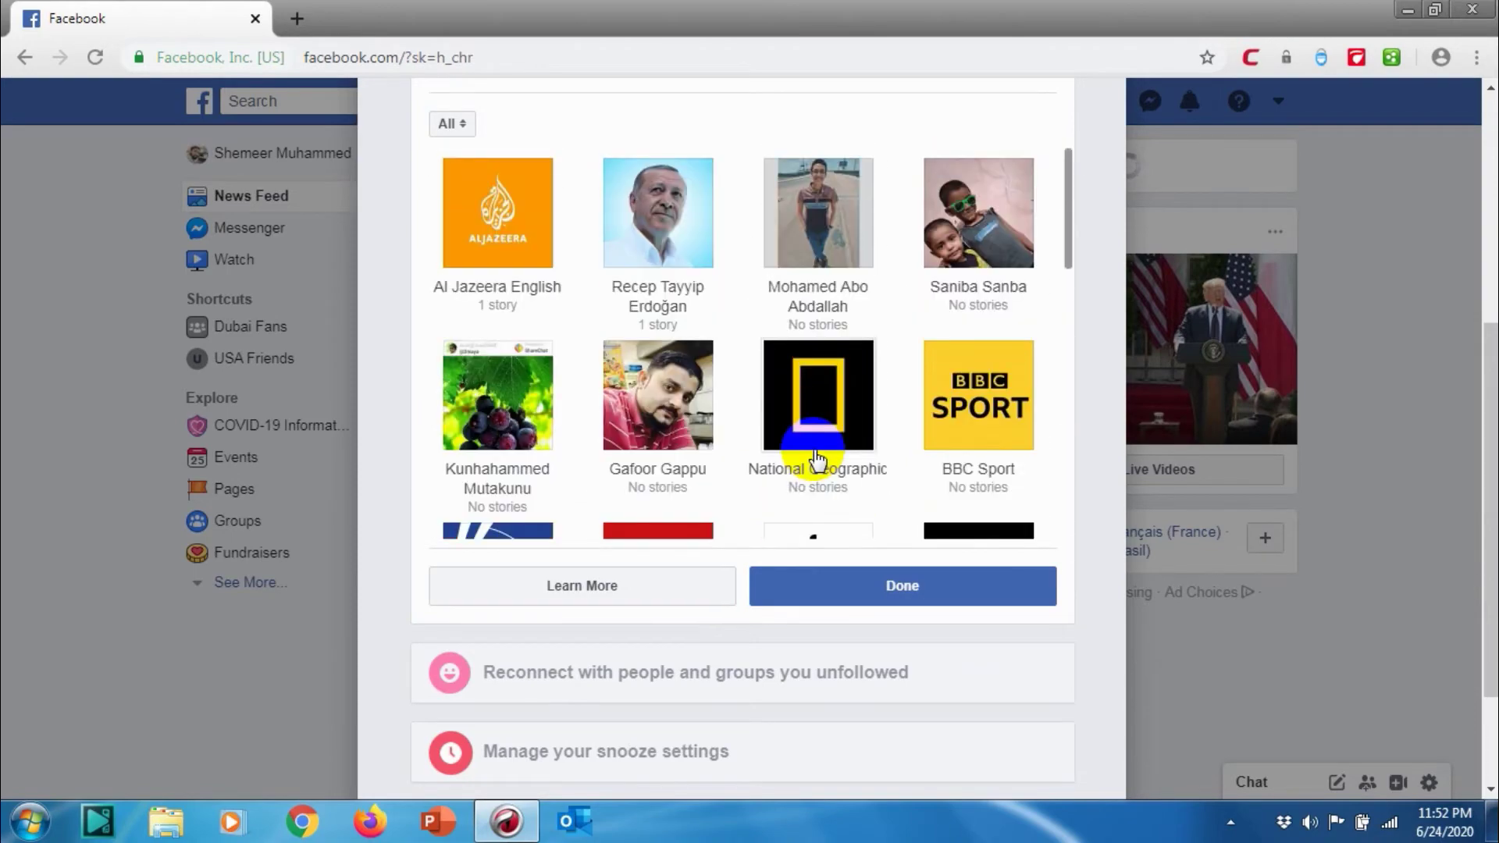
scroll(813, 449, down, 10)
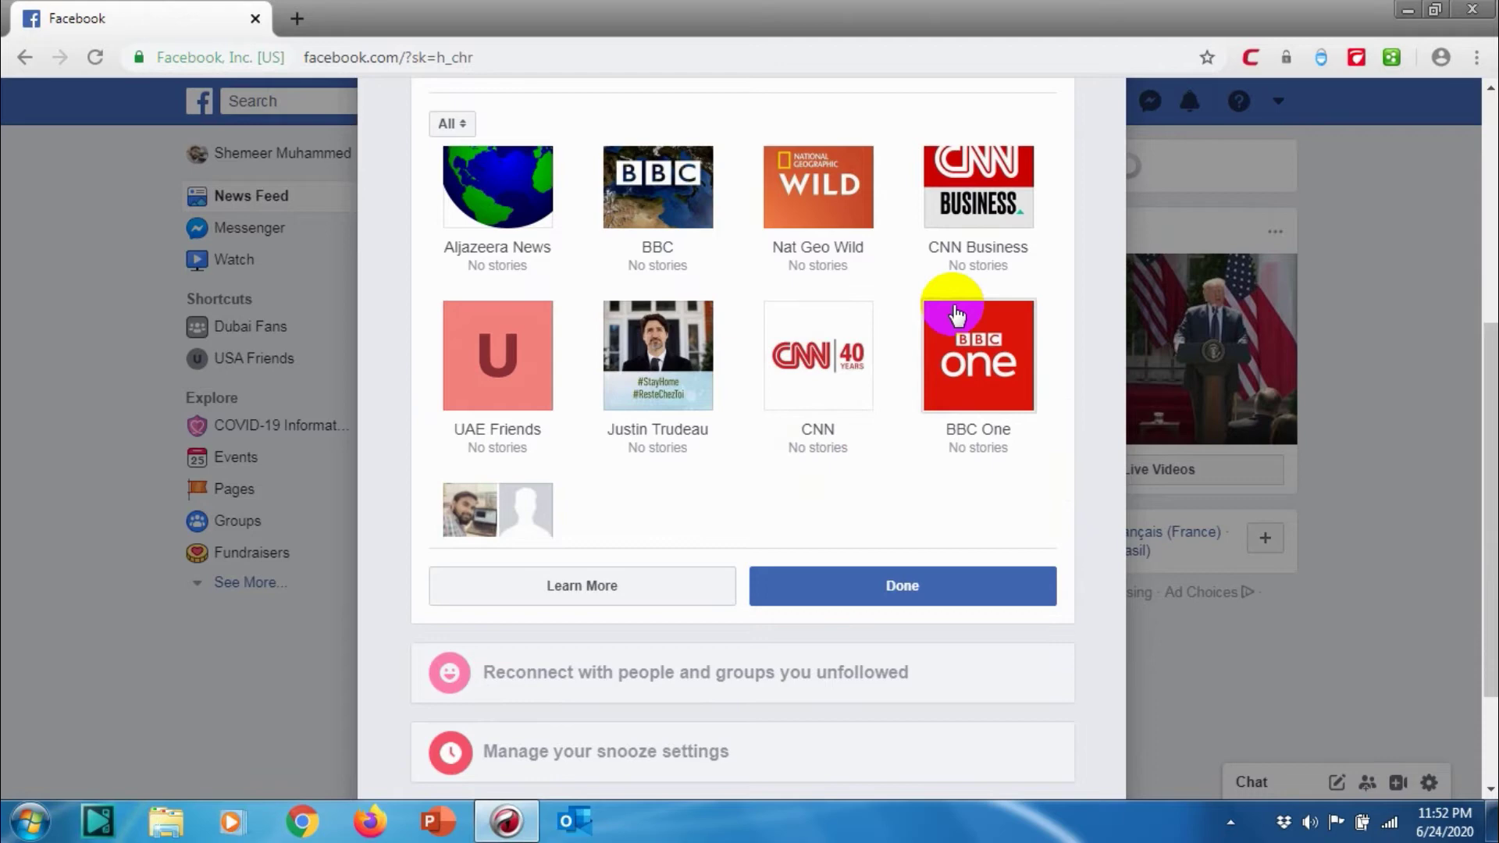
click(853, 356)
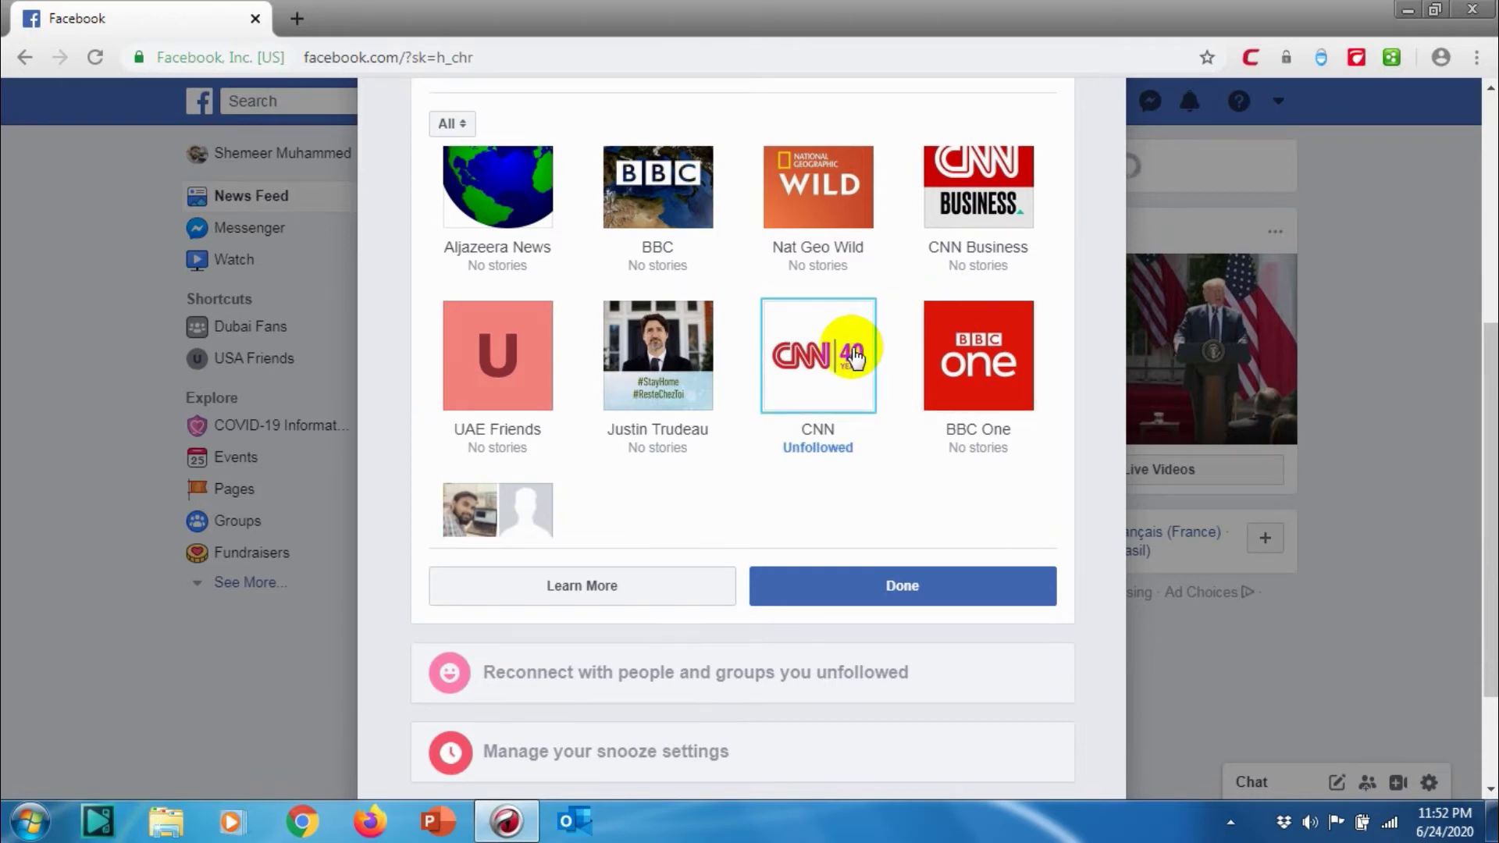
click(478, 393)
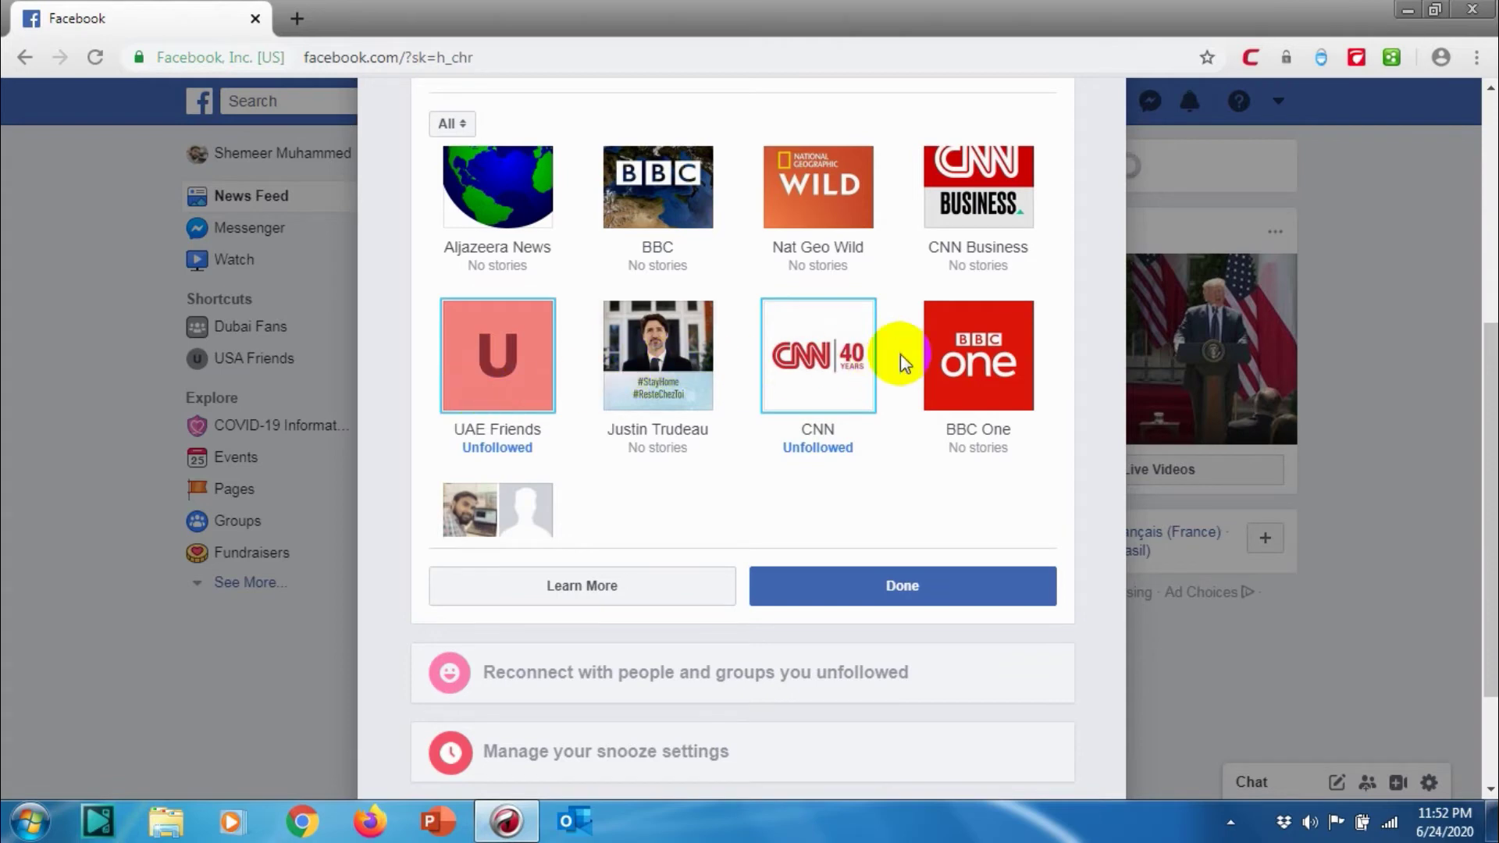
scroll(939, 314, up, 1)
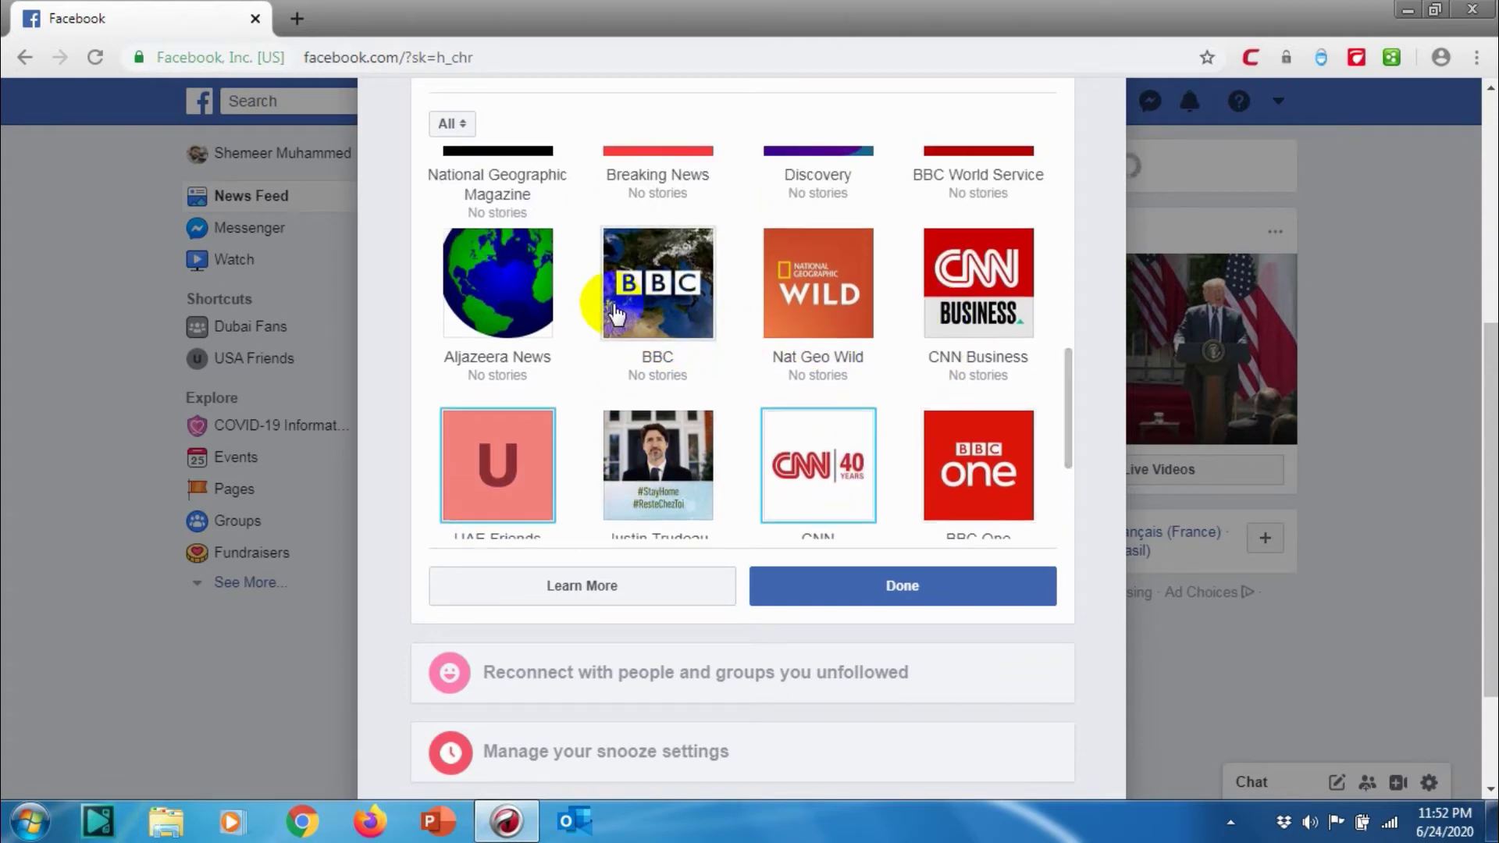
click(533, 303)
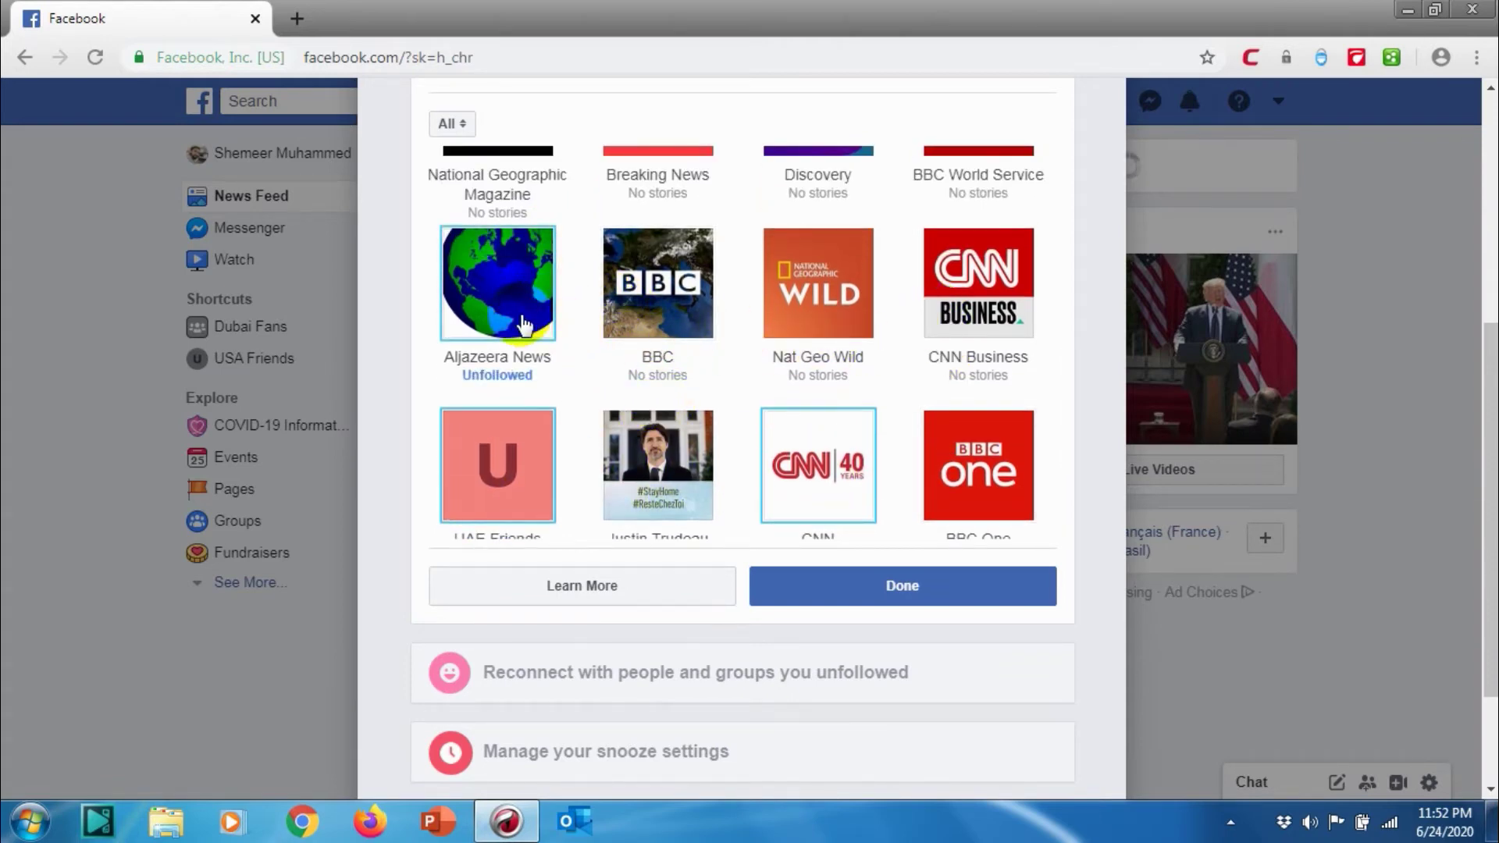
scroll(669, 422, up, 3)
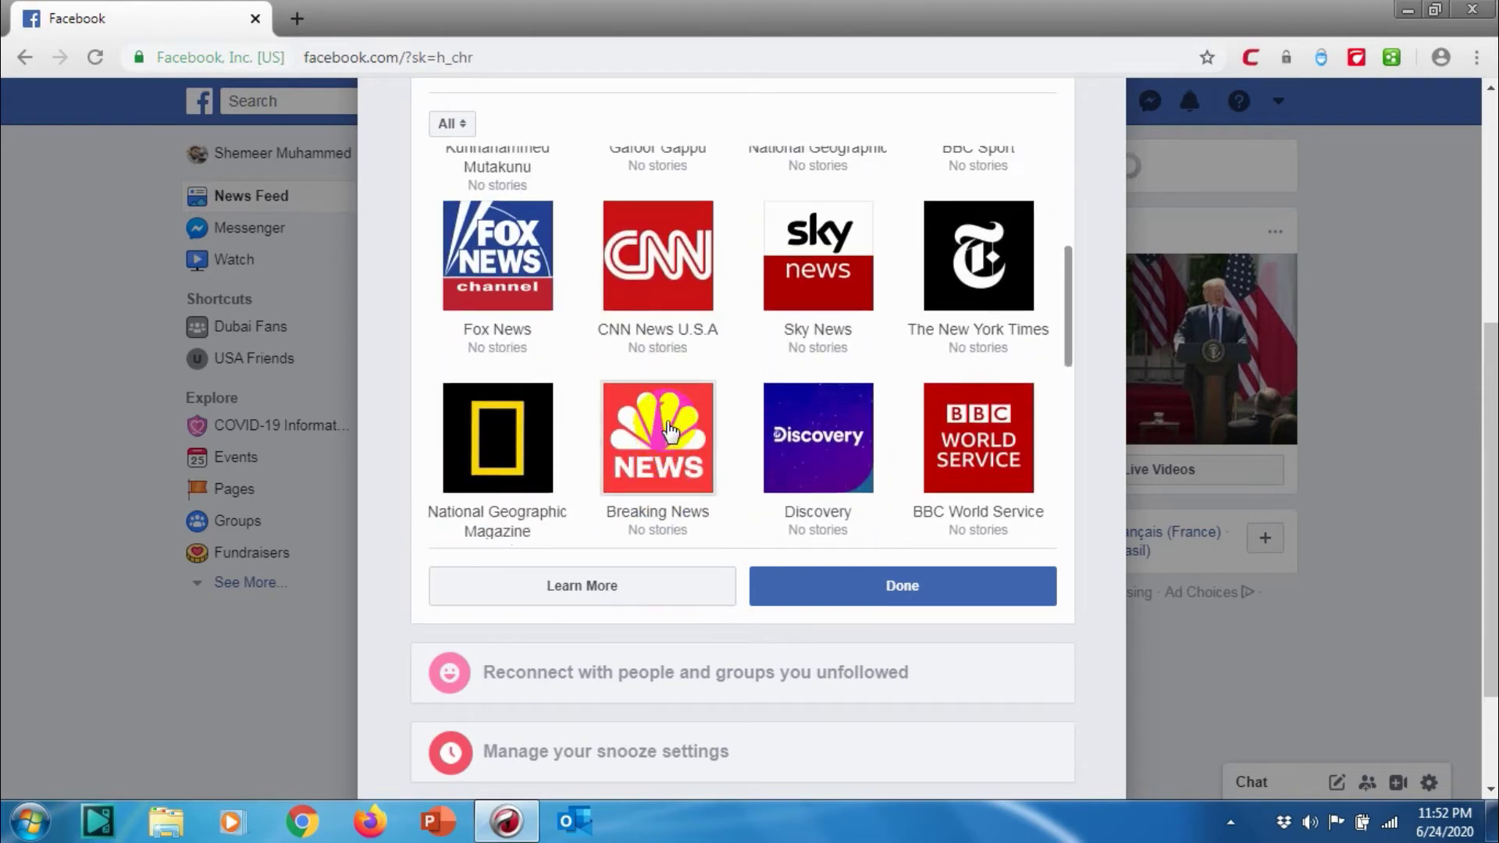
scroll(669, 431, up, 3)
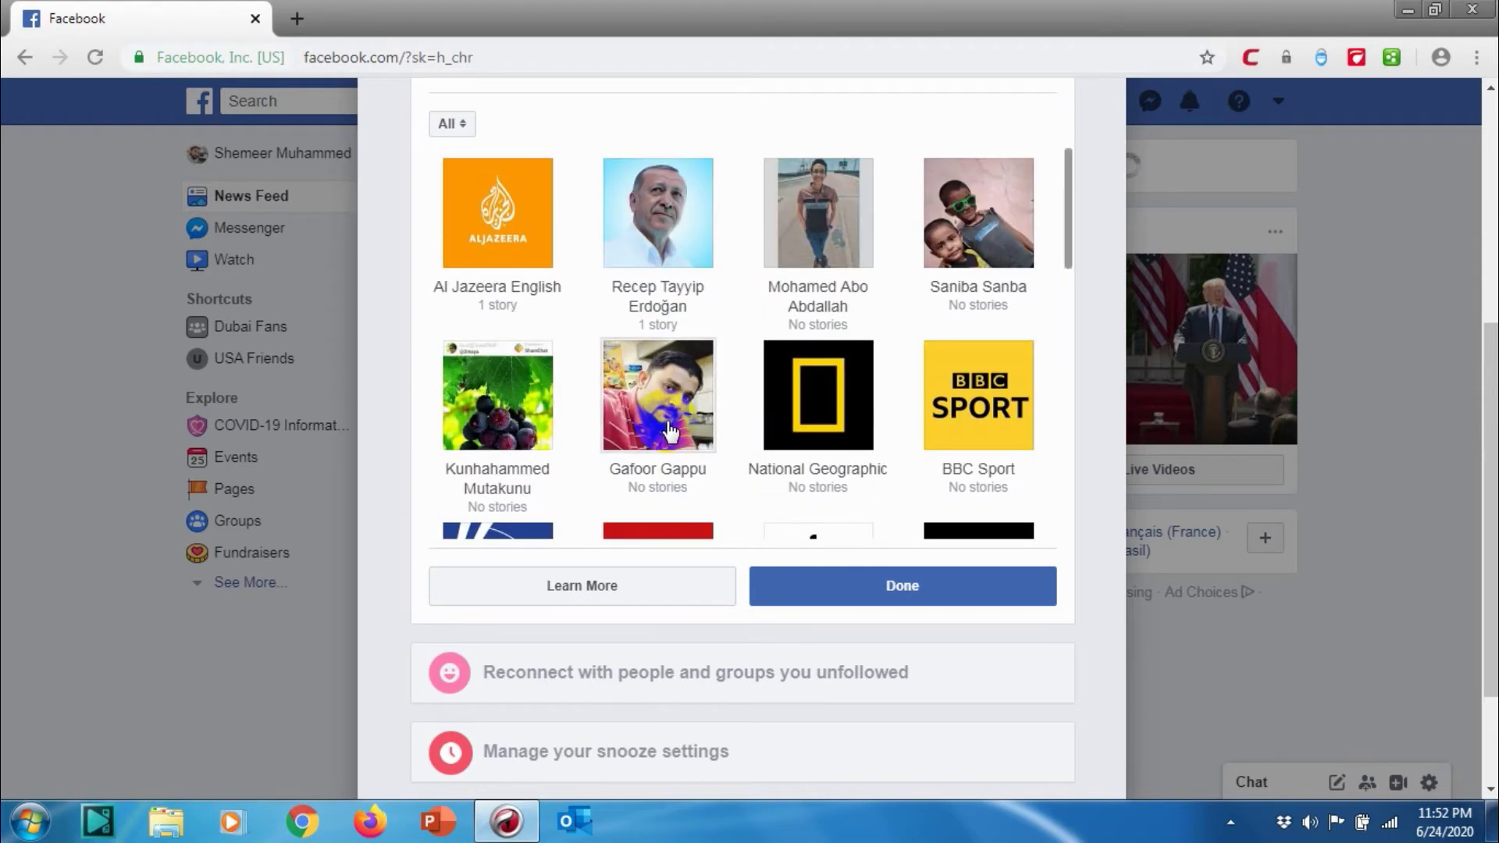
click(847, 582)
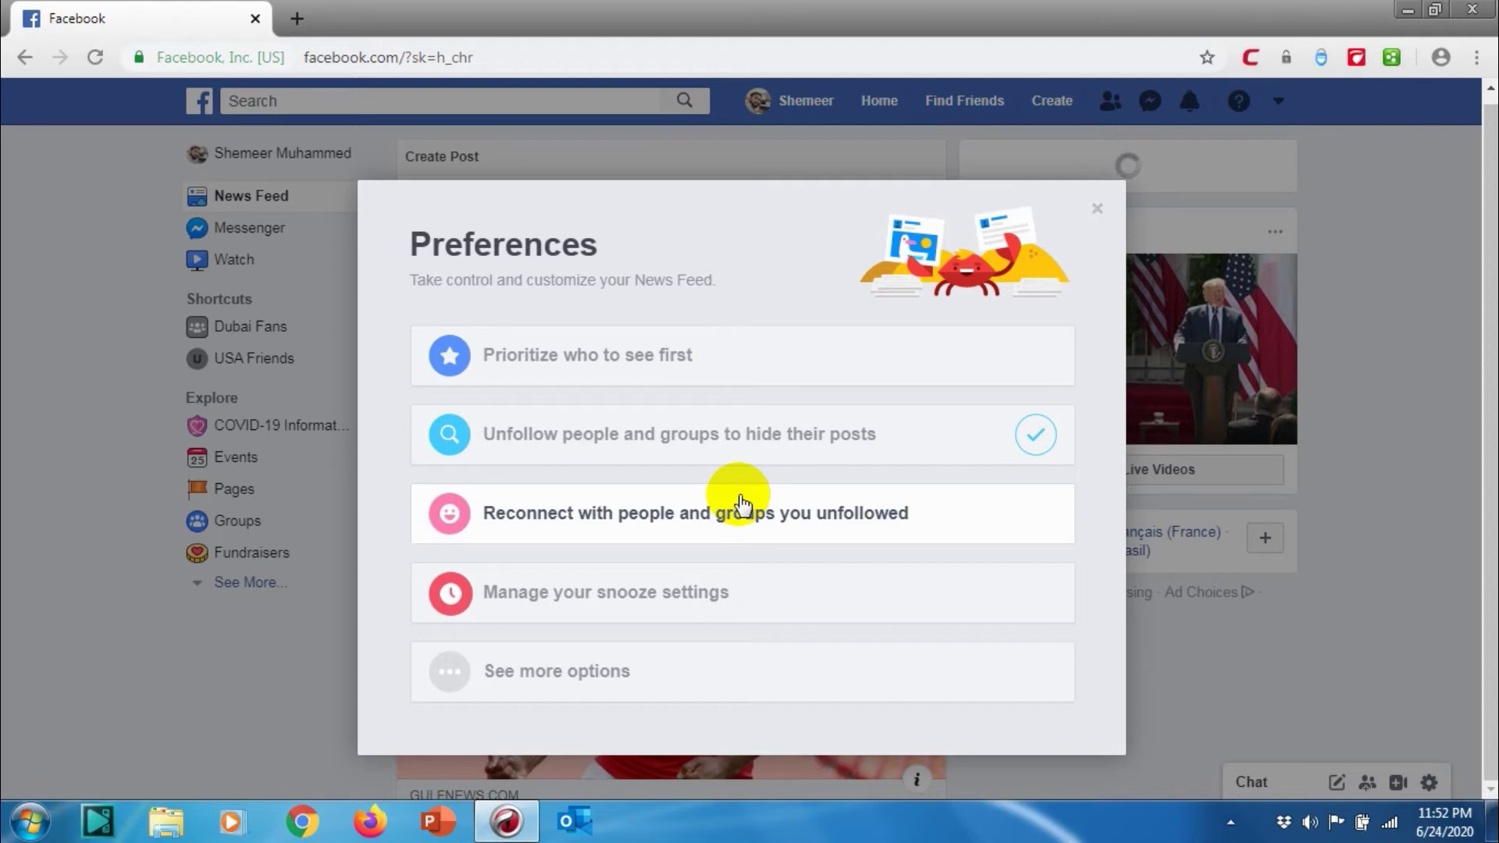
- Review the unfollow list again and close it
click(717, 446)
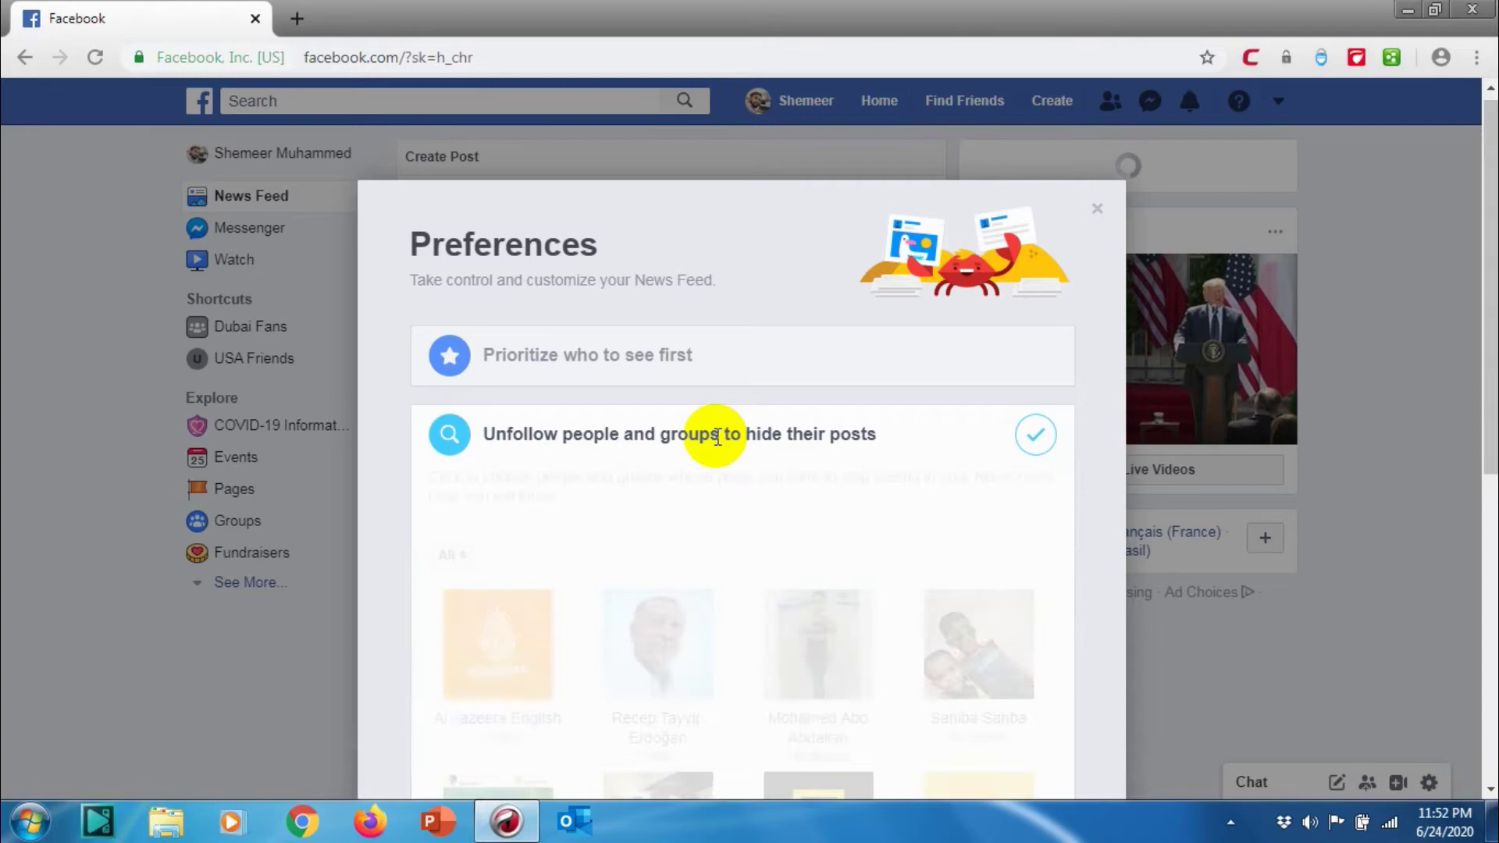
scroll(773, 547, down, 4)
scroll(777, 568, down, 6)
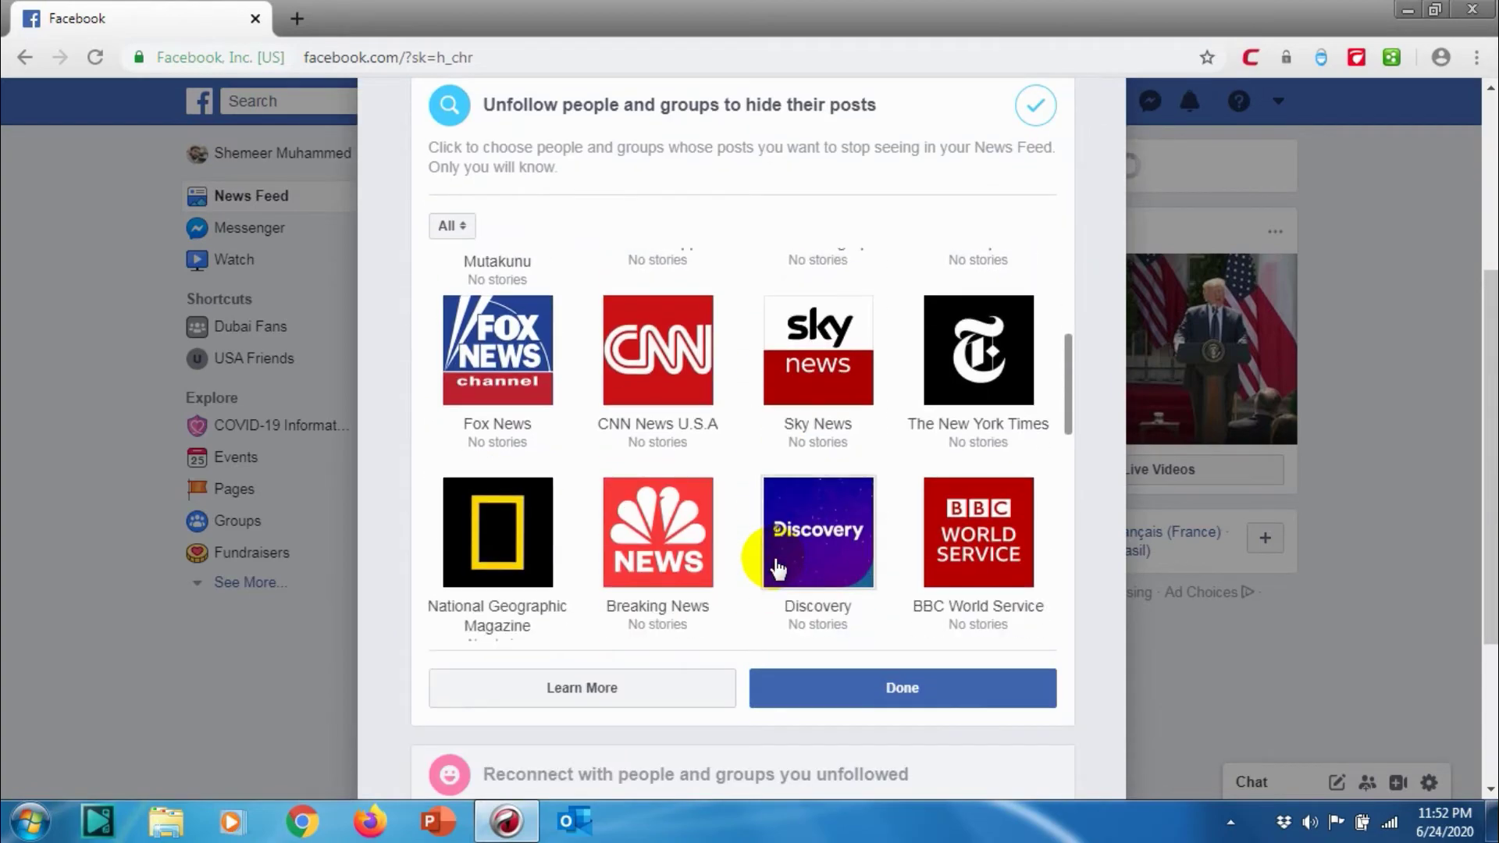
scroll(777, 566, down, 3)
scroll(774, 563, up, 10)
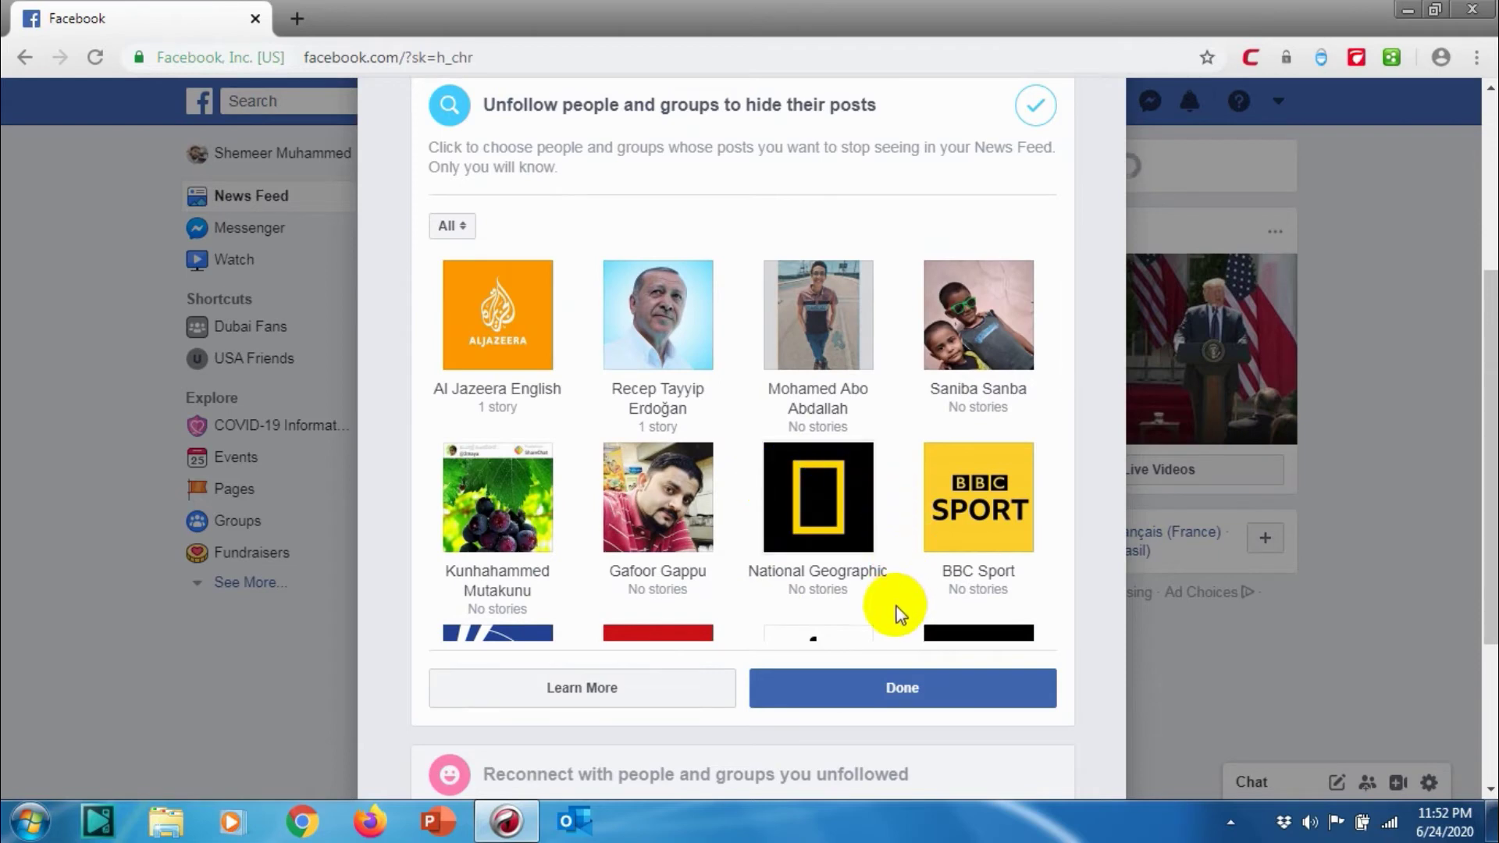
click(904, 686)
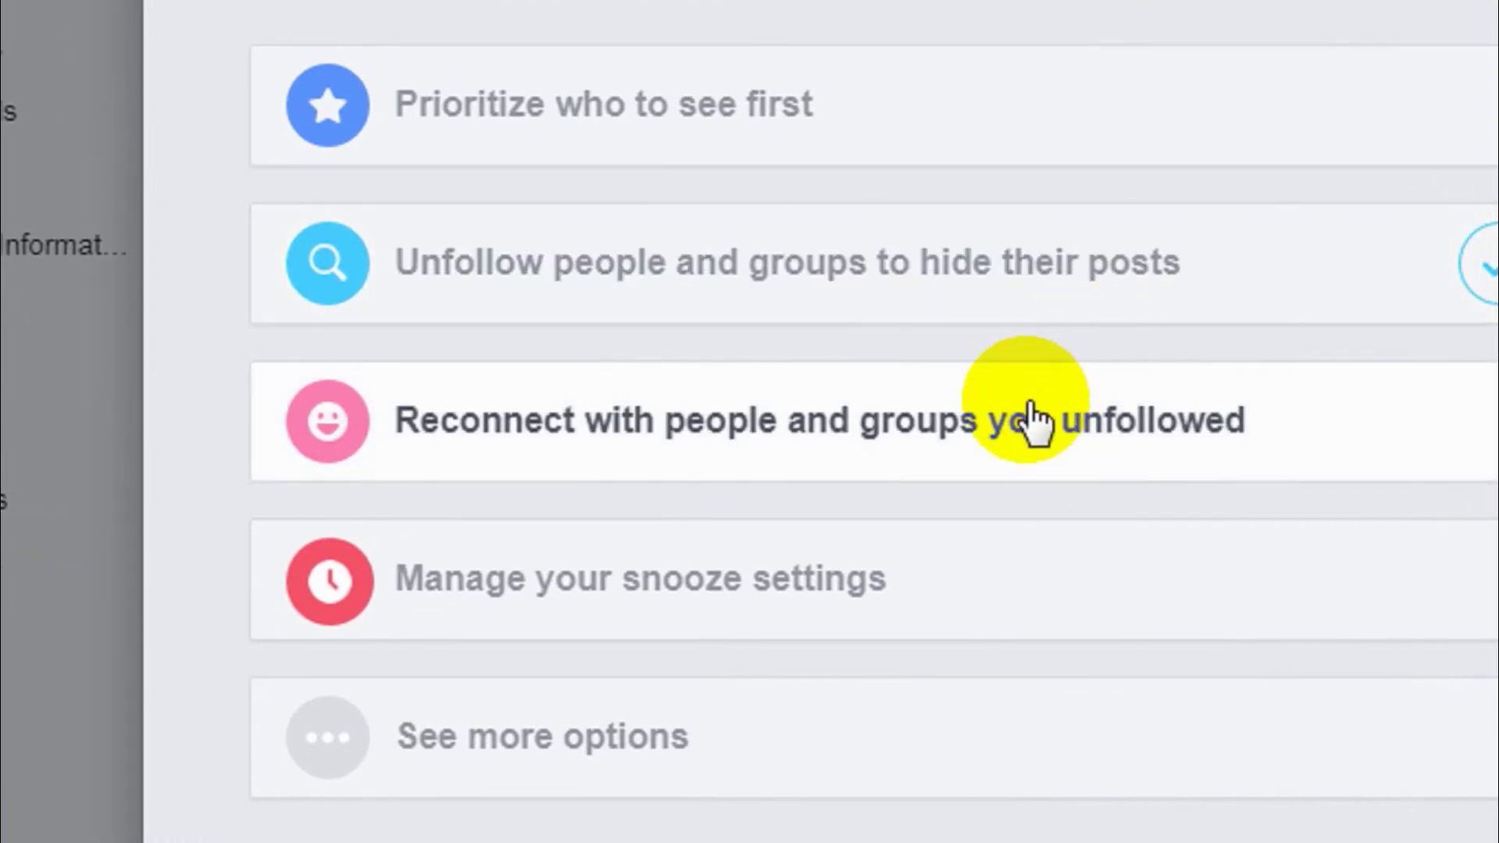
- Refollow UAE Friends, CNN and CNN International from the unfollowed pages list and save
click(1029, 418)
scroll(994, 428, down, 8)
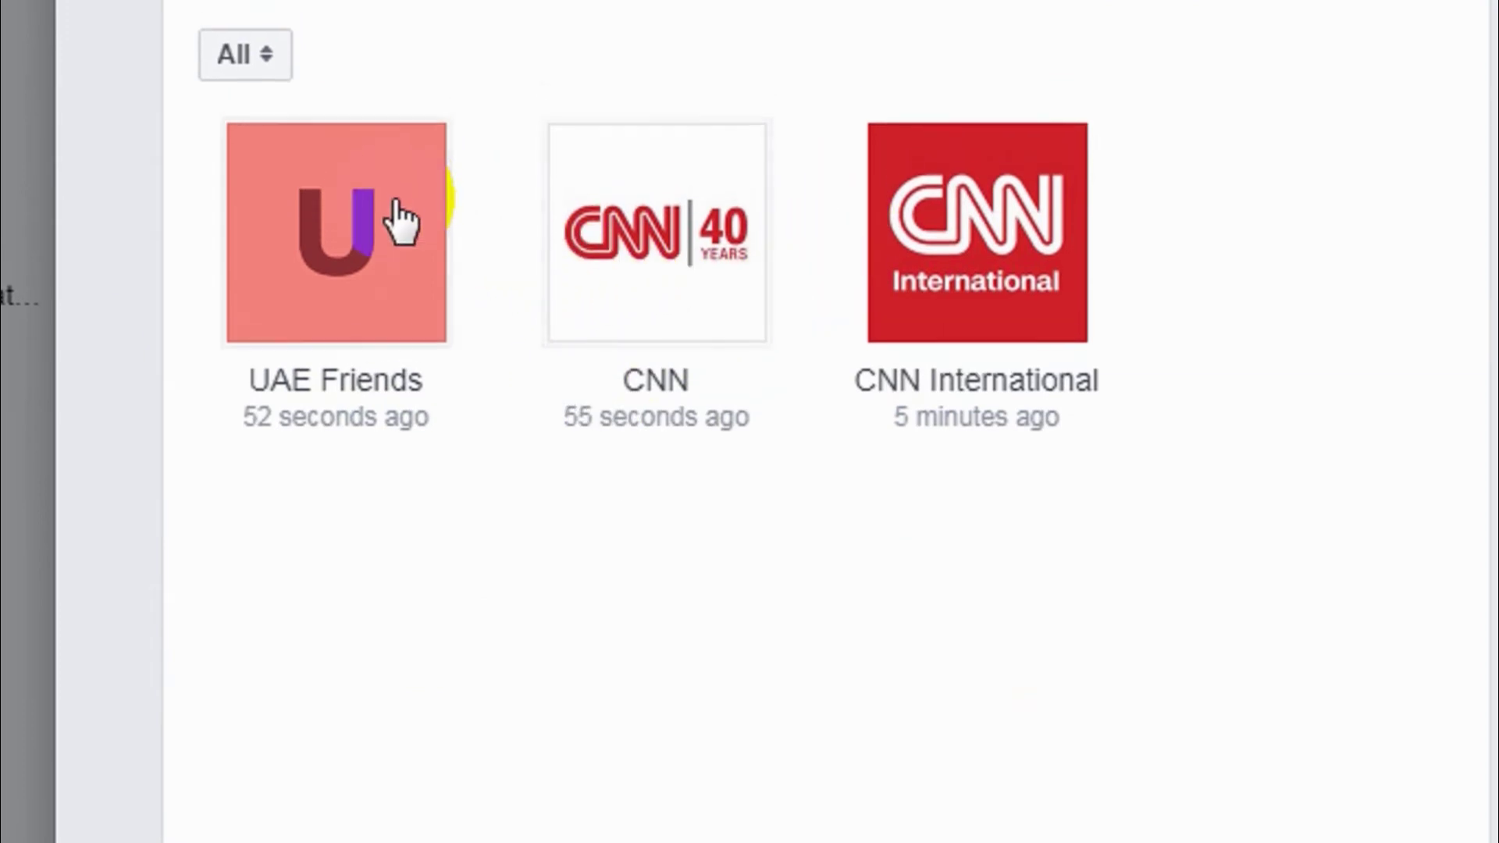
click(336, 186)
click(626, 272)
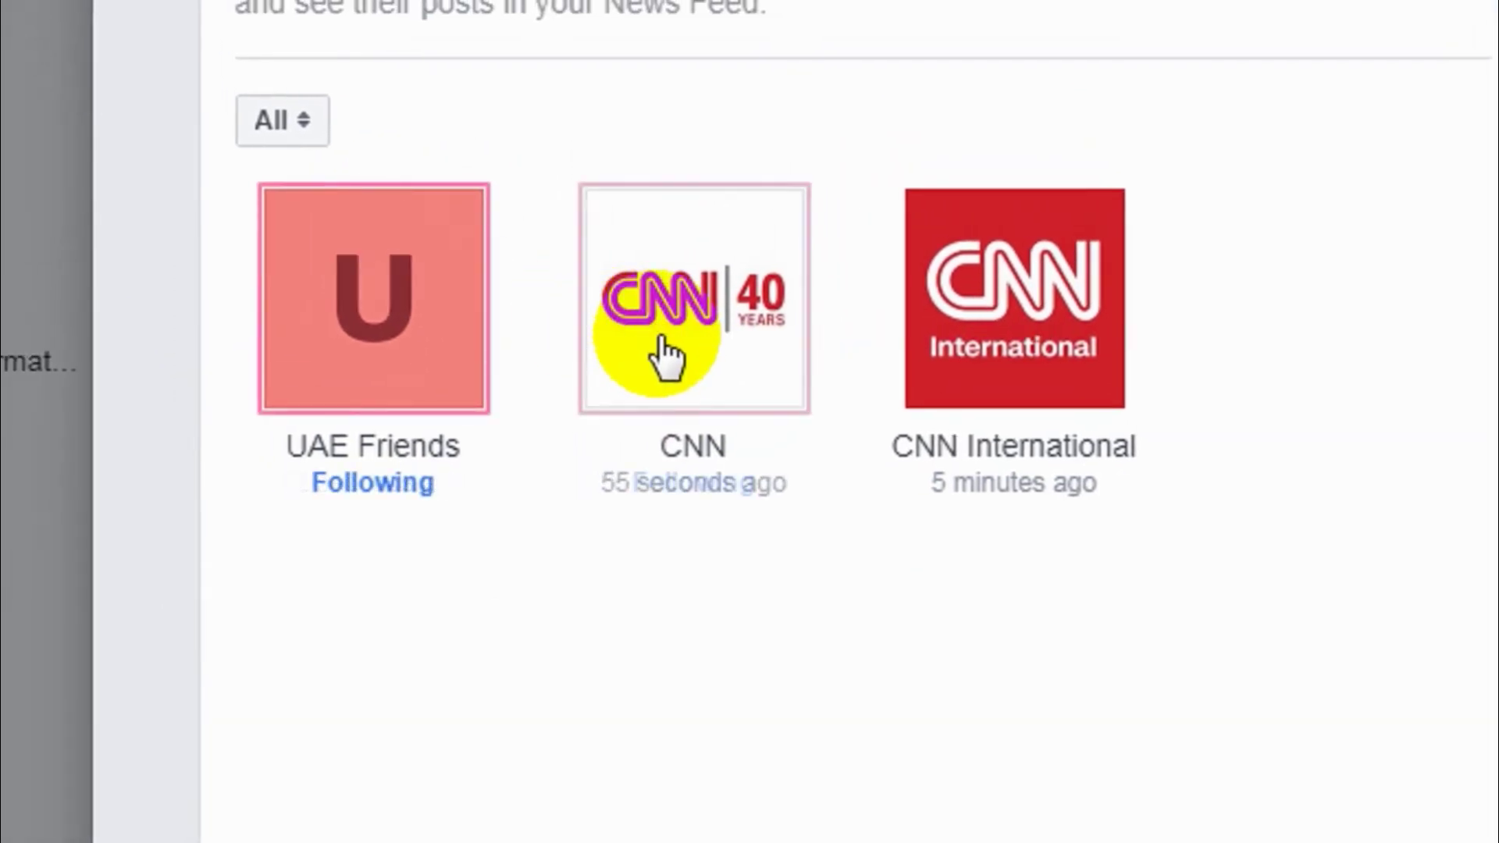
click(1088, 318)
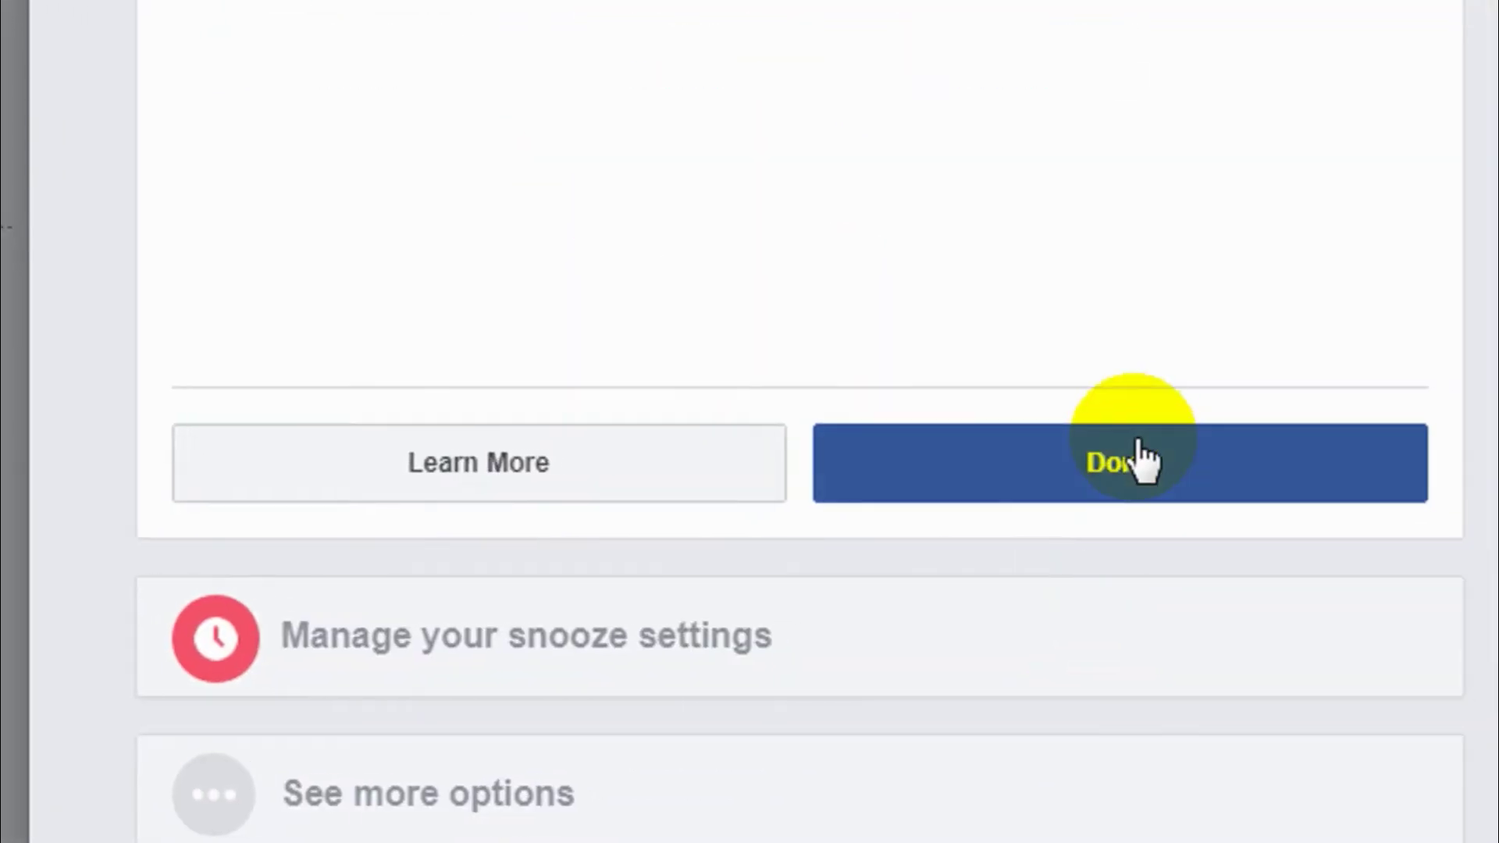
click(1136, 460)
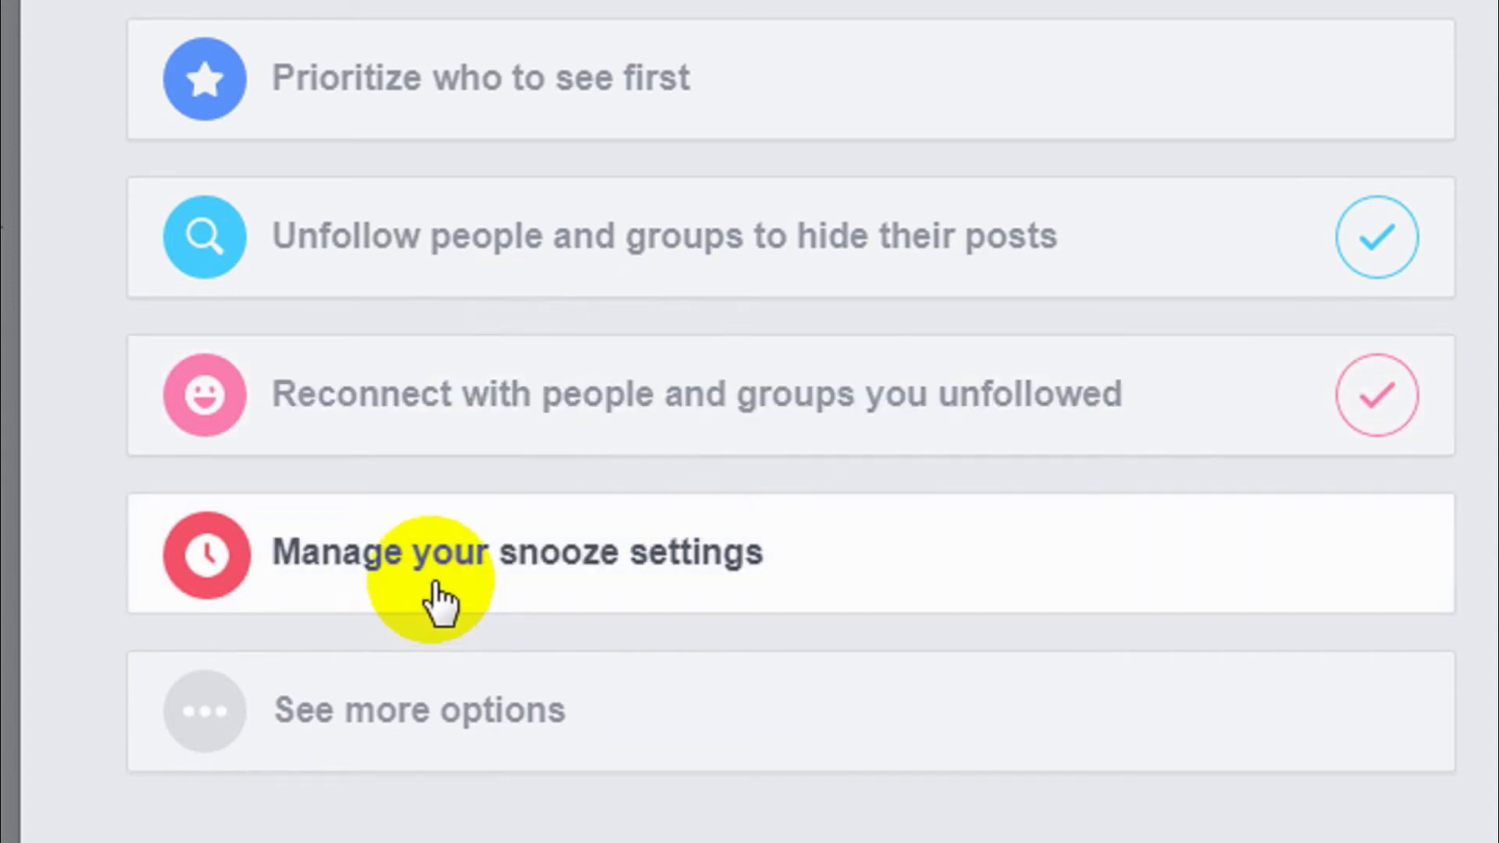
- Close News Feed Preferences and snooze Fox News for 30 days from its post menu
click(439, 574)
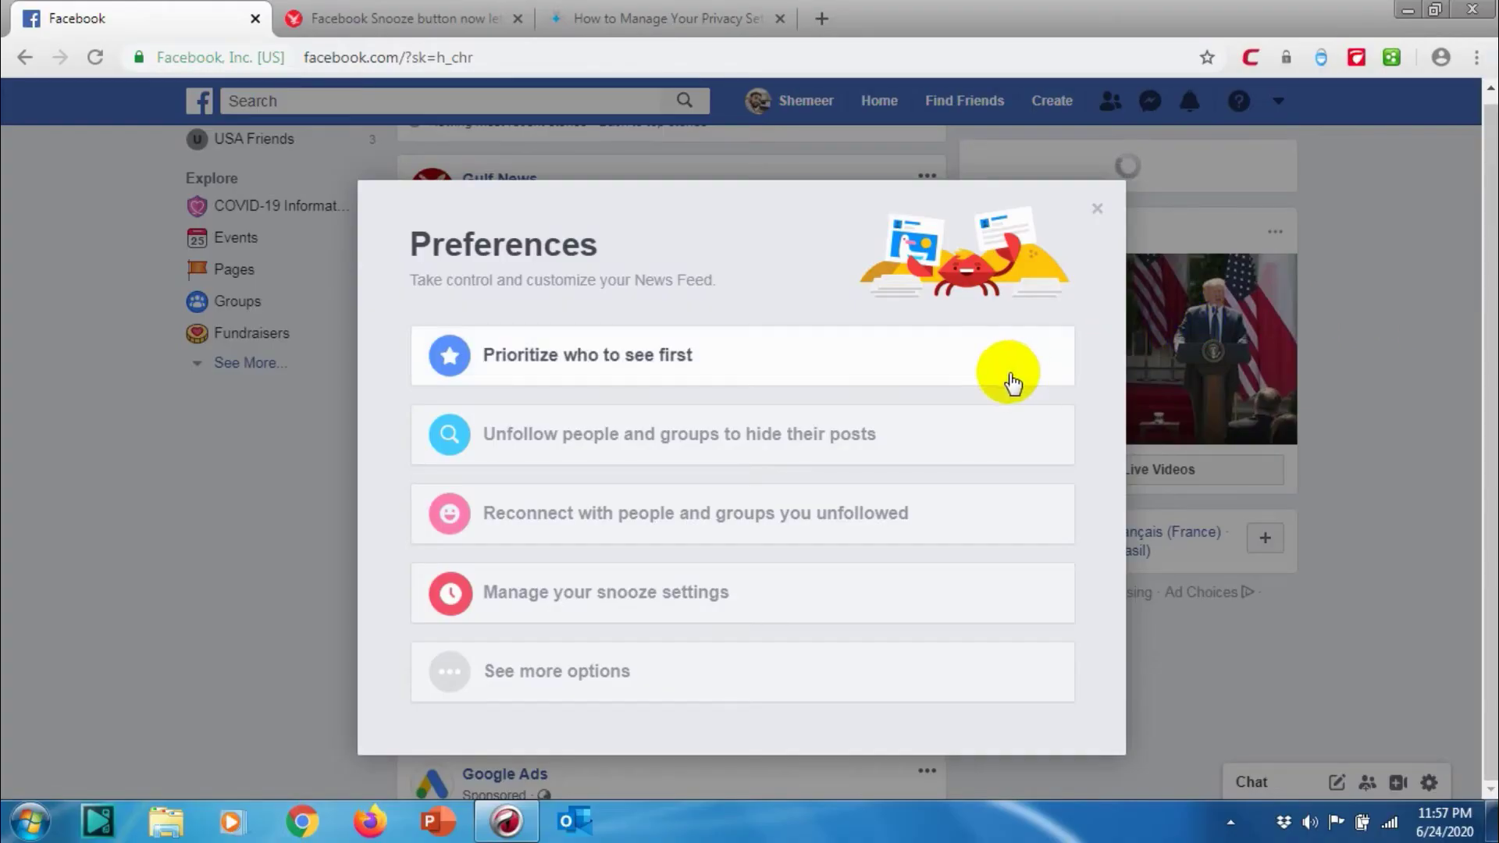
click(1098, 206)
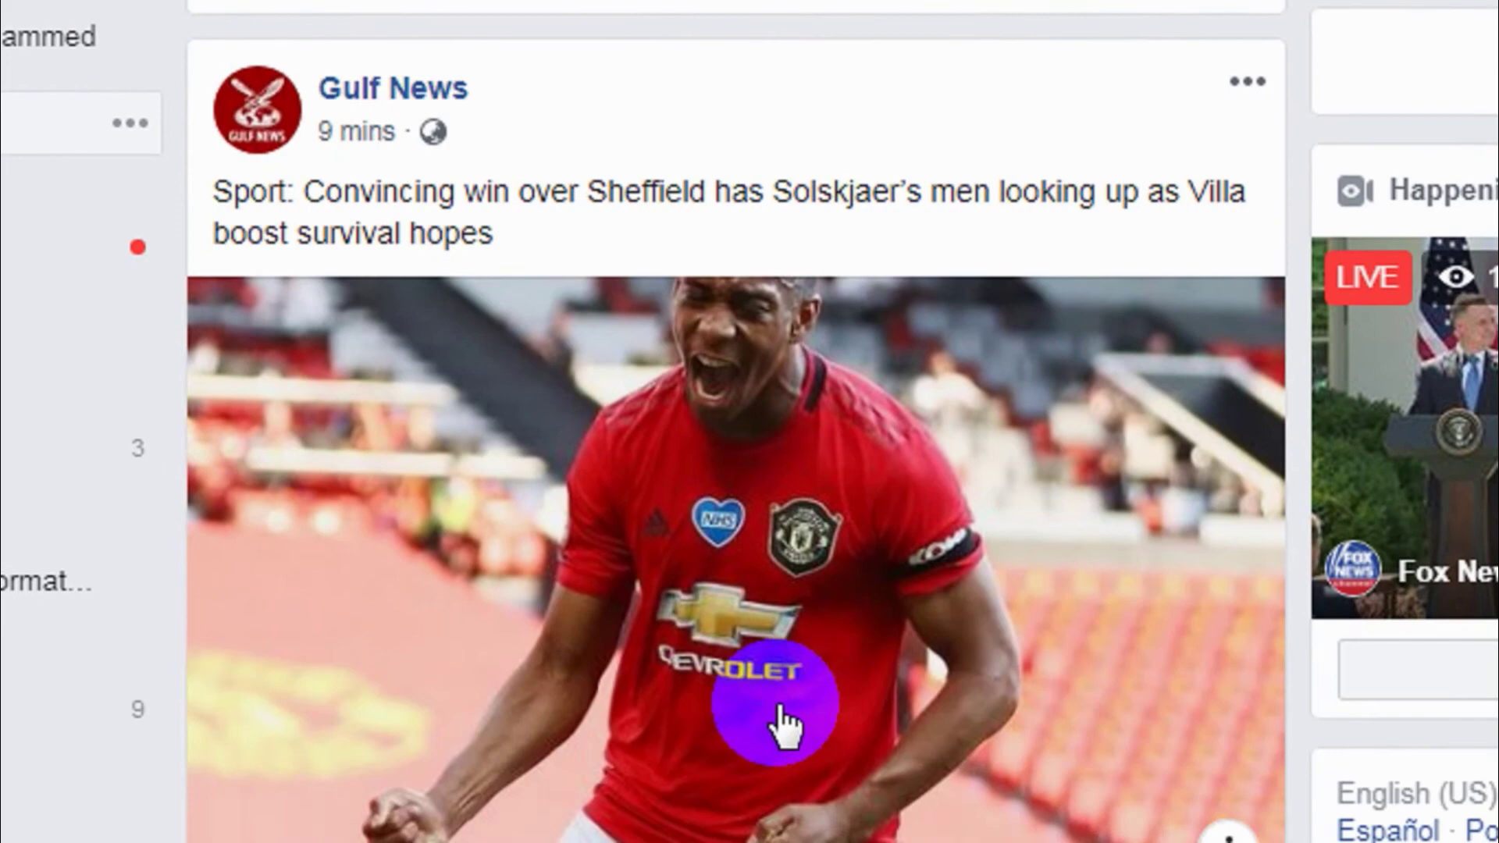
scroll(781, 722, down, 15)
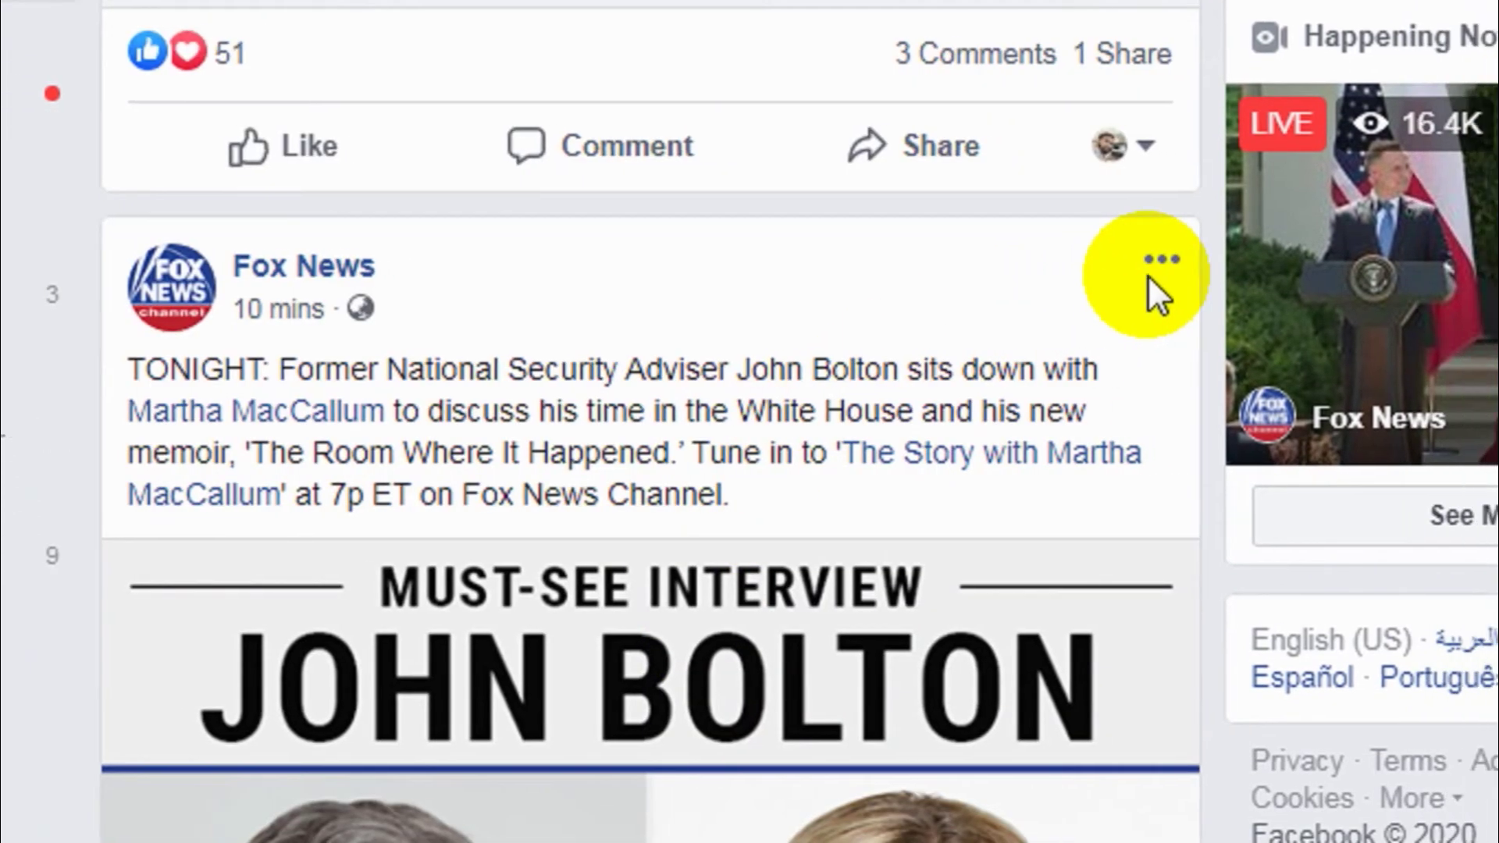
click(1248, 259)
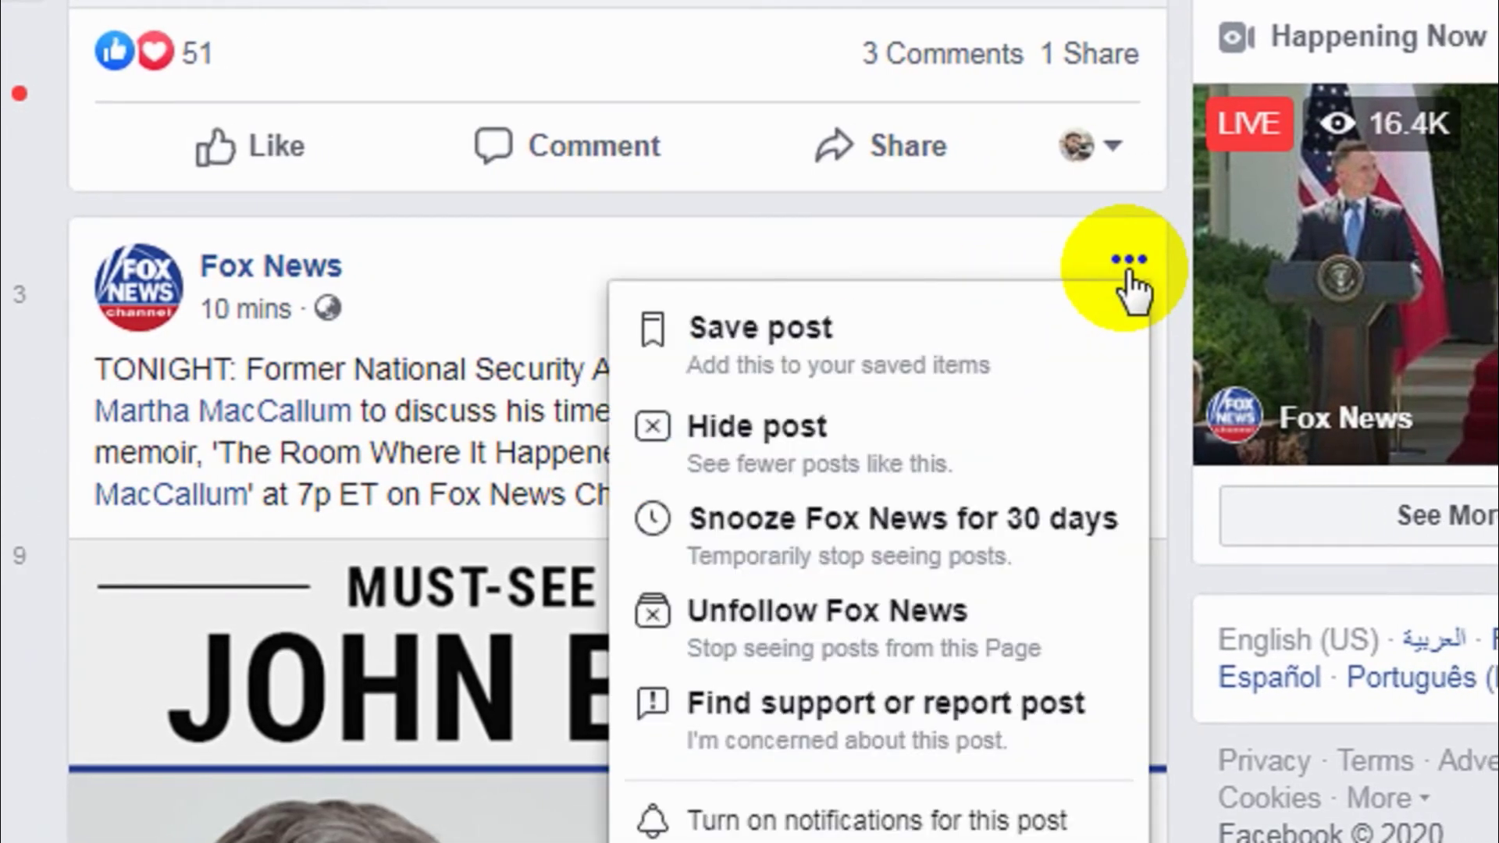
scroll(1132, 294, down, 2)
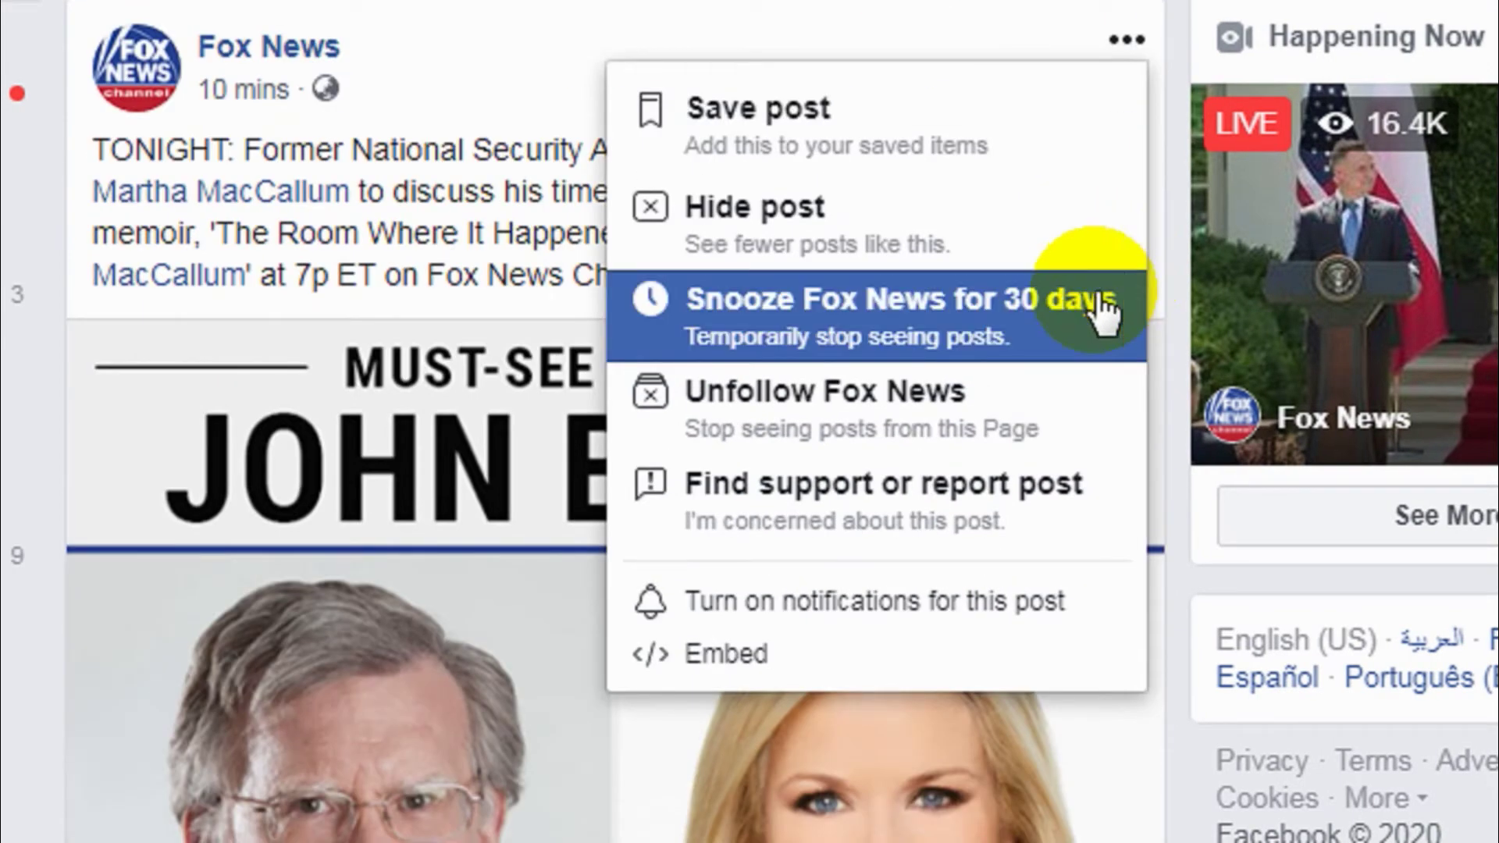
click(962, 314)
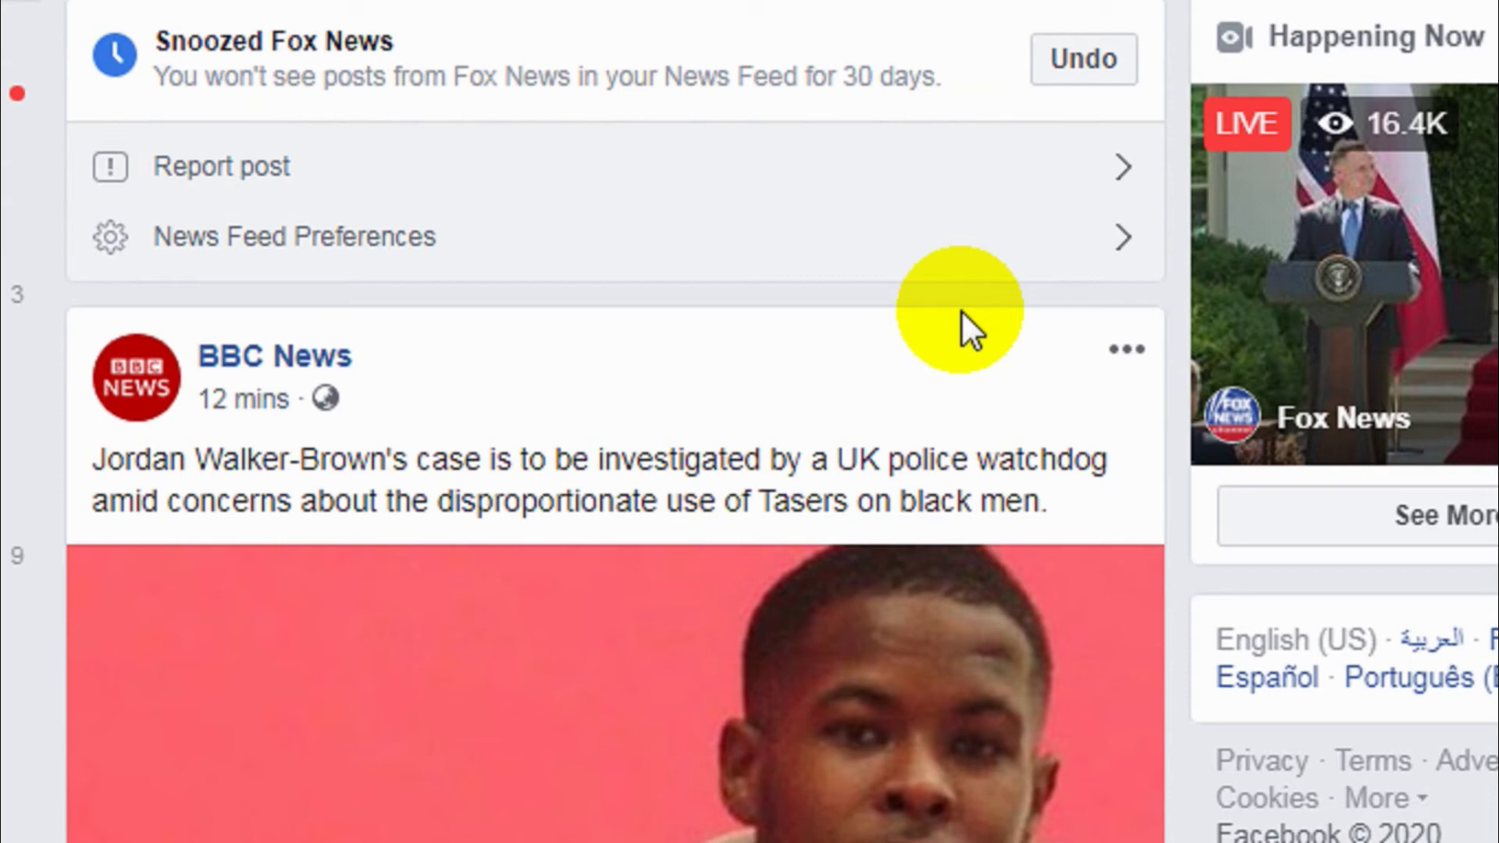
scroll(613, 200, up, 2)
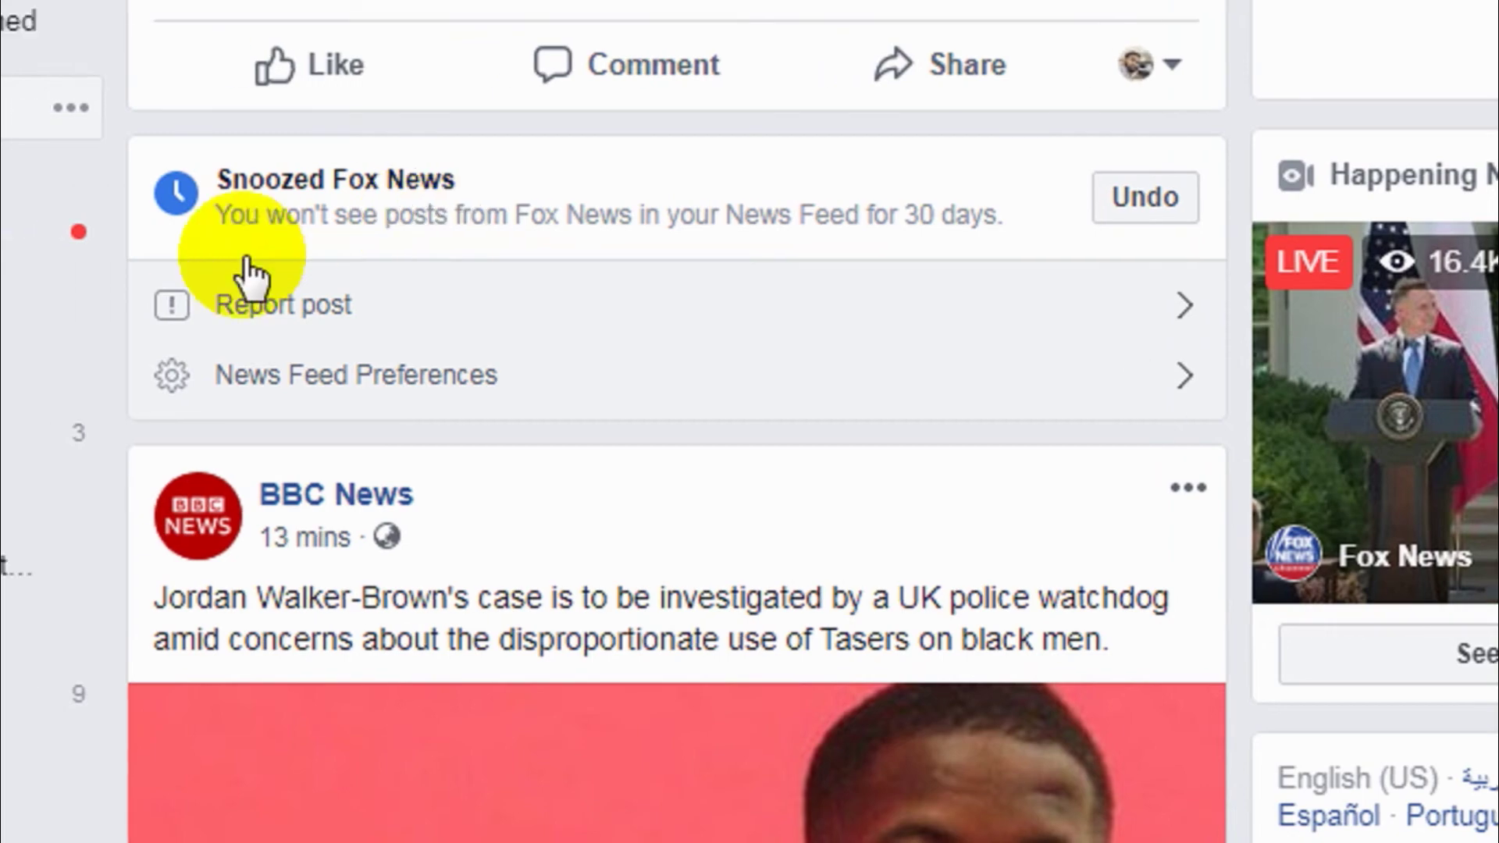
- Snooze BBC News for 30 days, then open the snooze settings in News Feed Preferences
scroll(616, 250, down, 5)
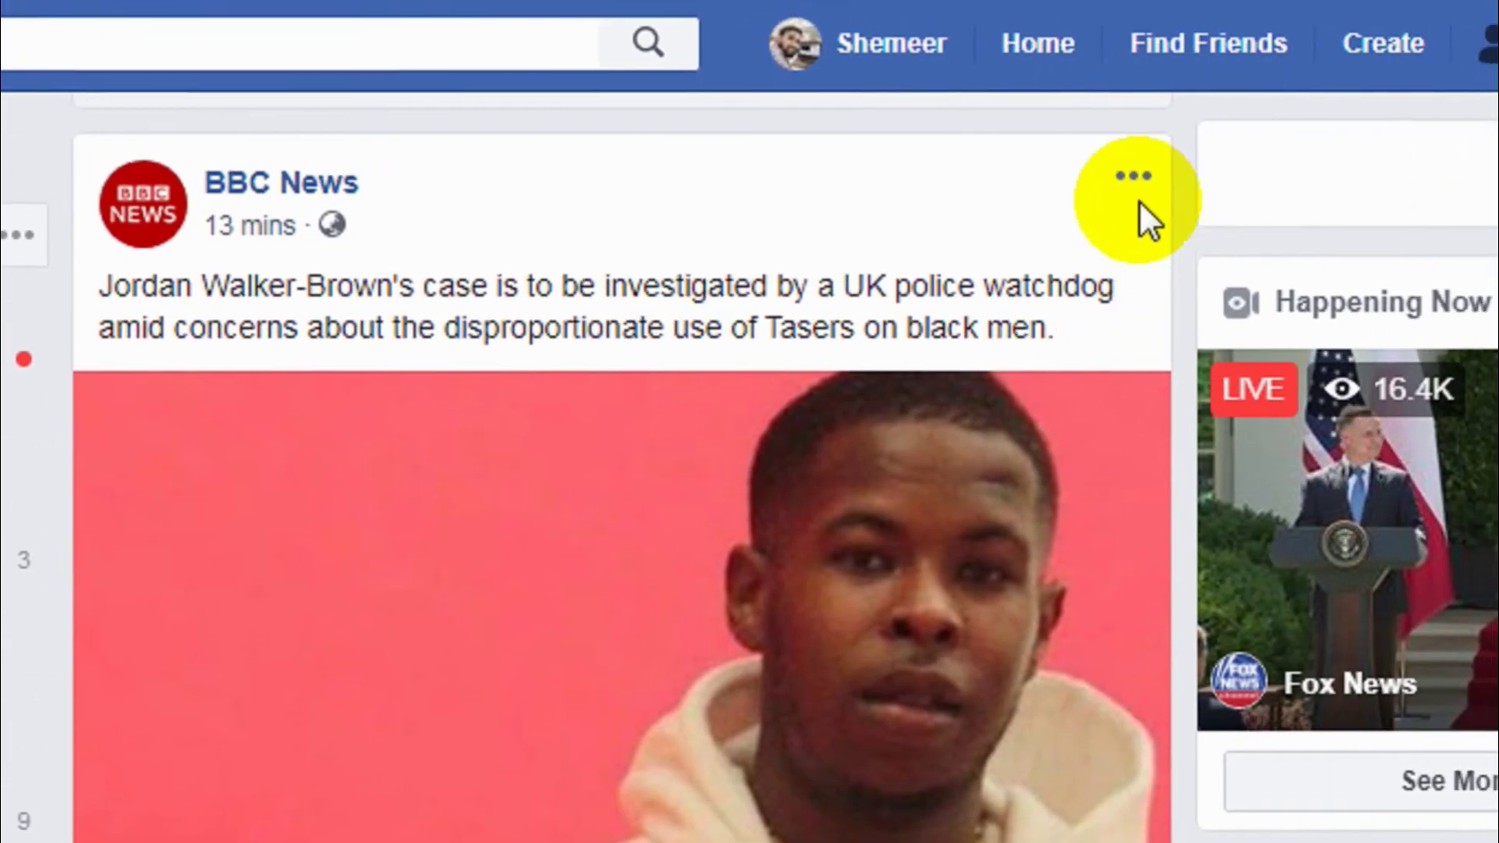
click(1137, 198)
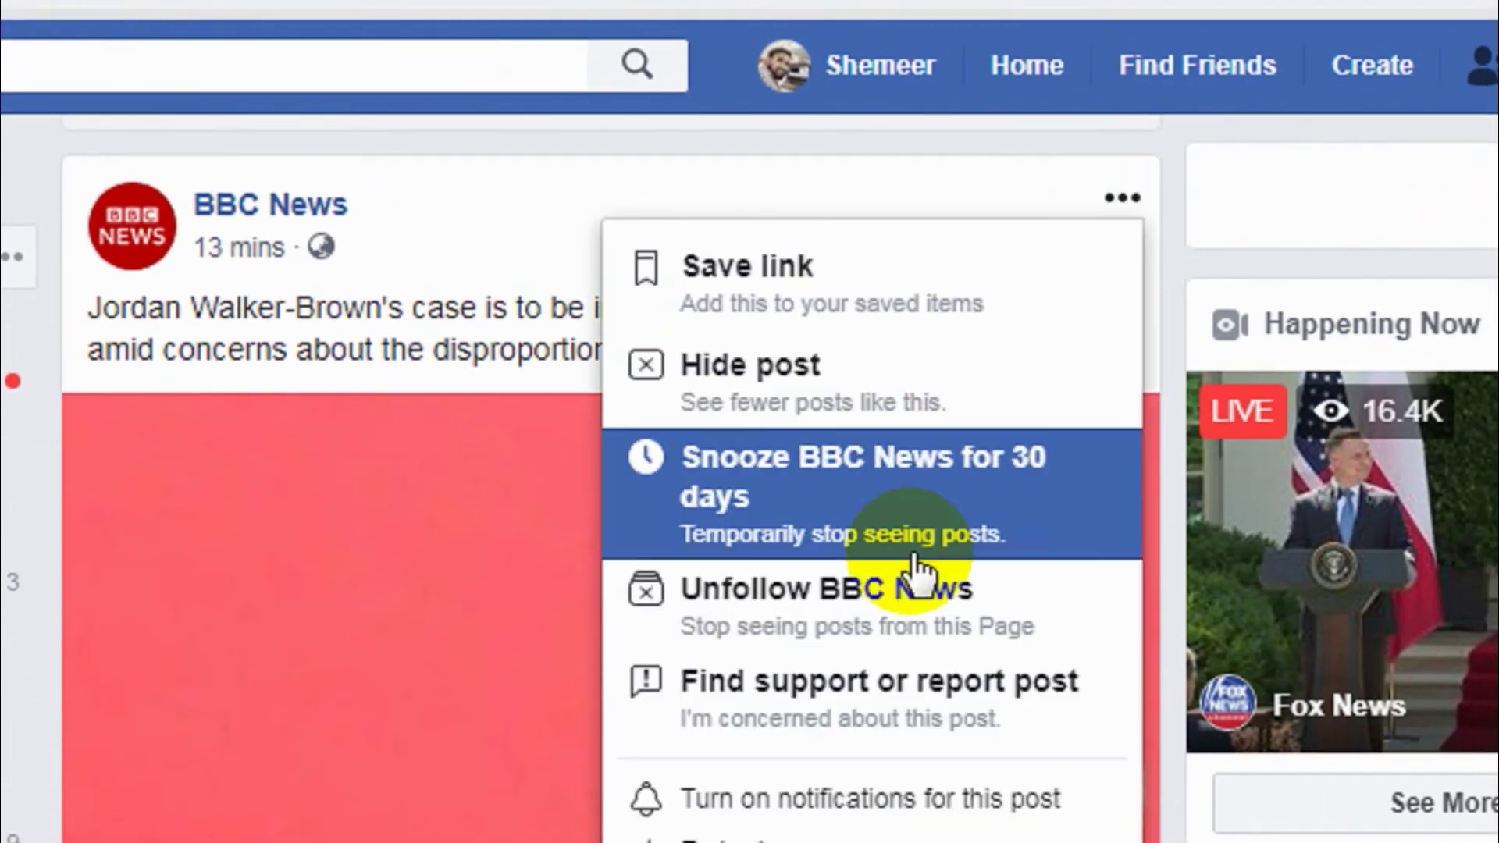
click(897, 509)
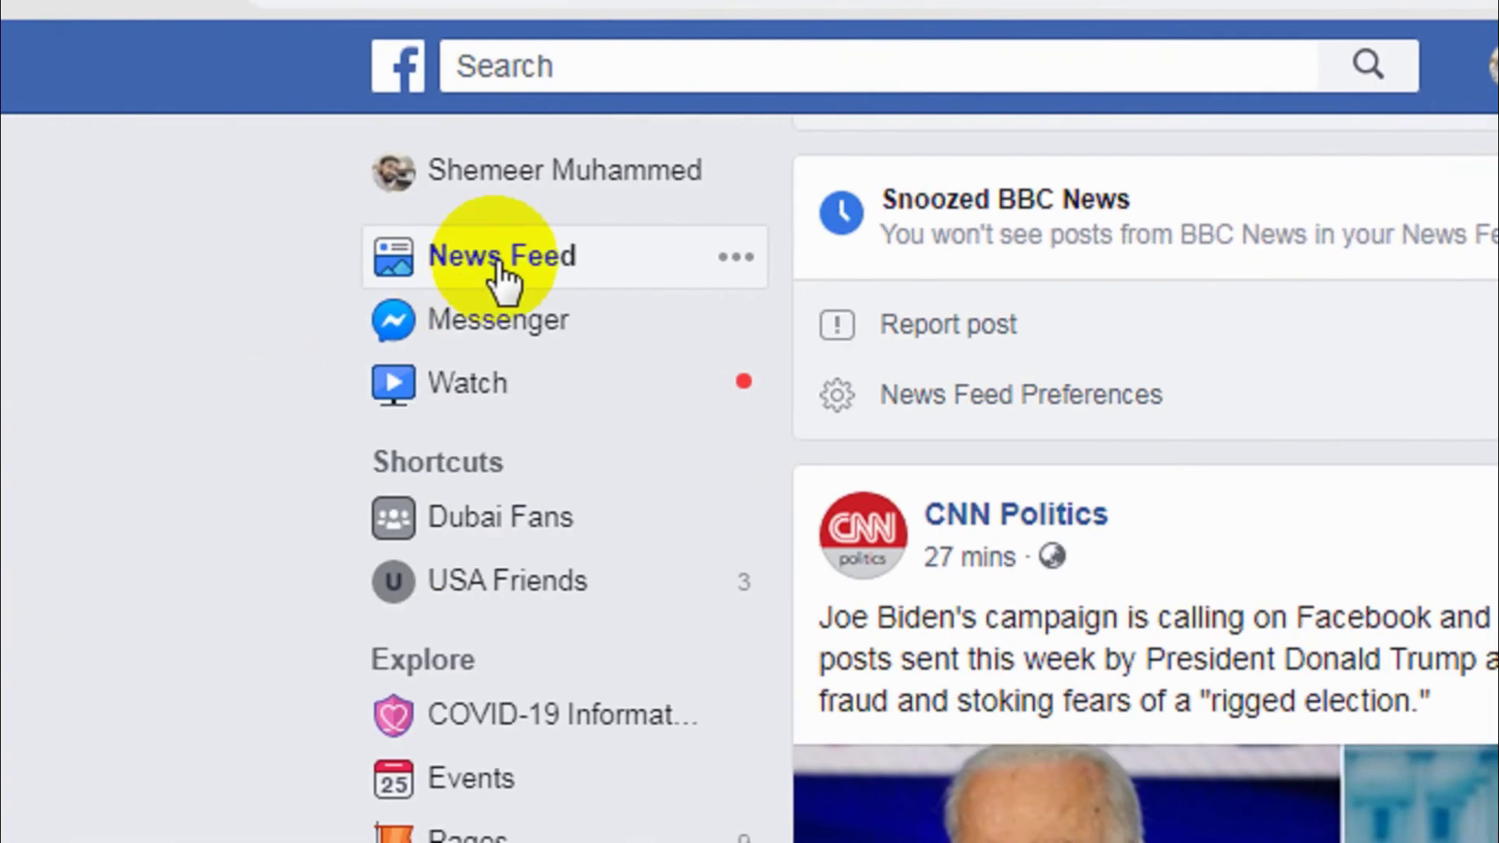
click(735, 257)
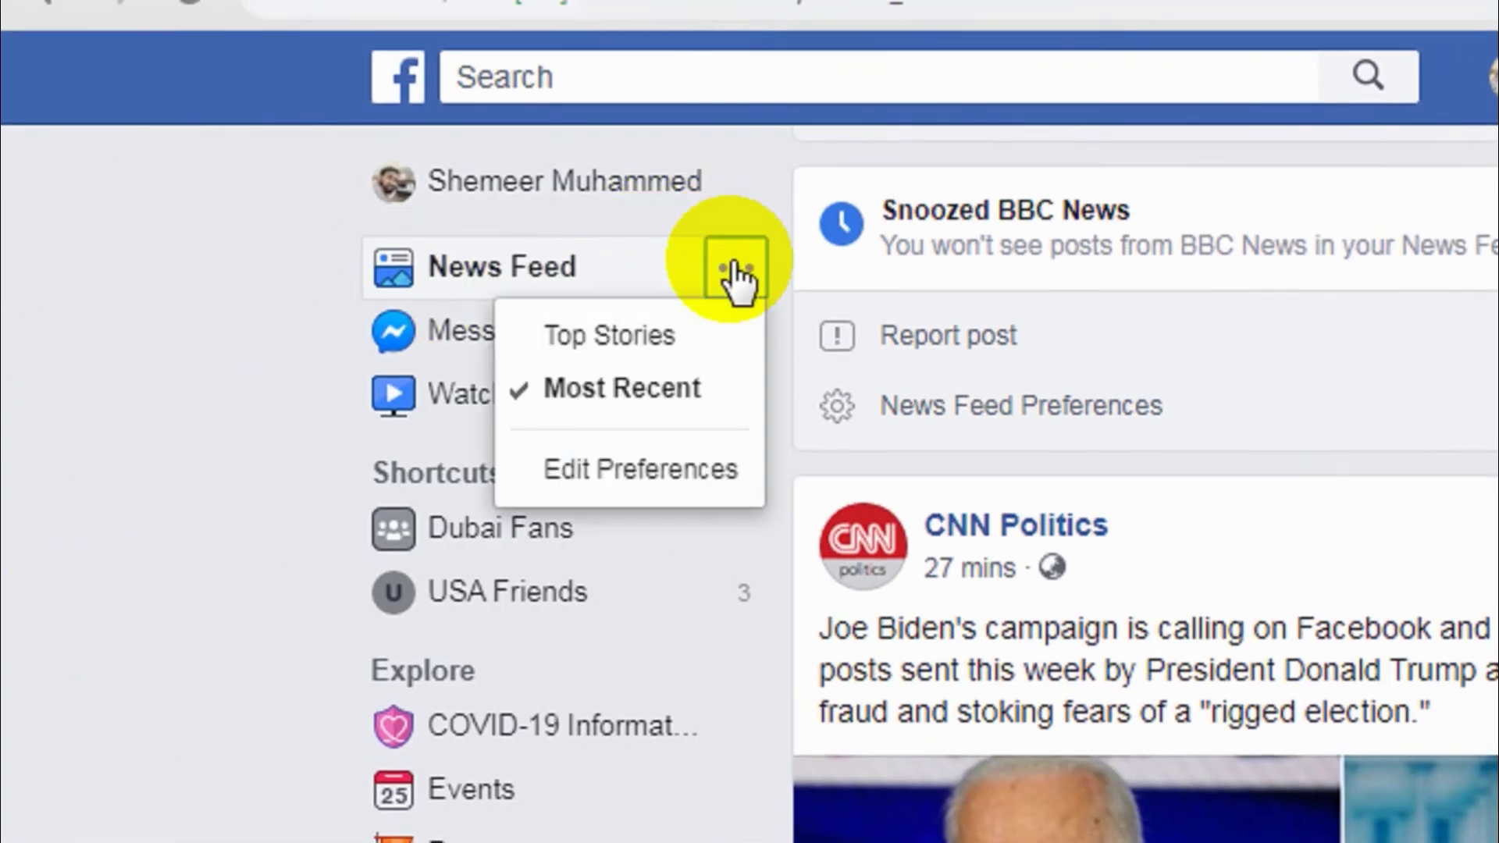
click(664, 446)
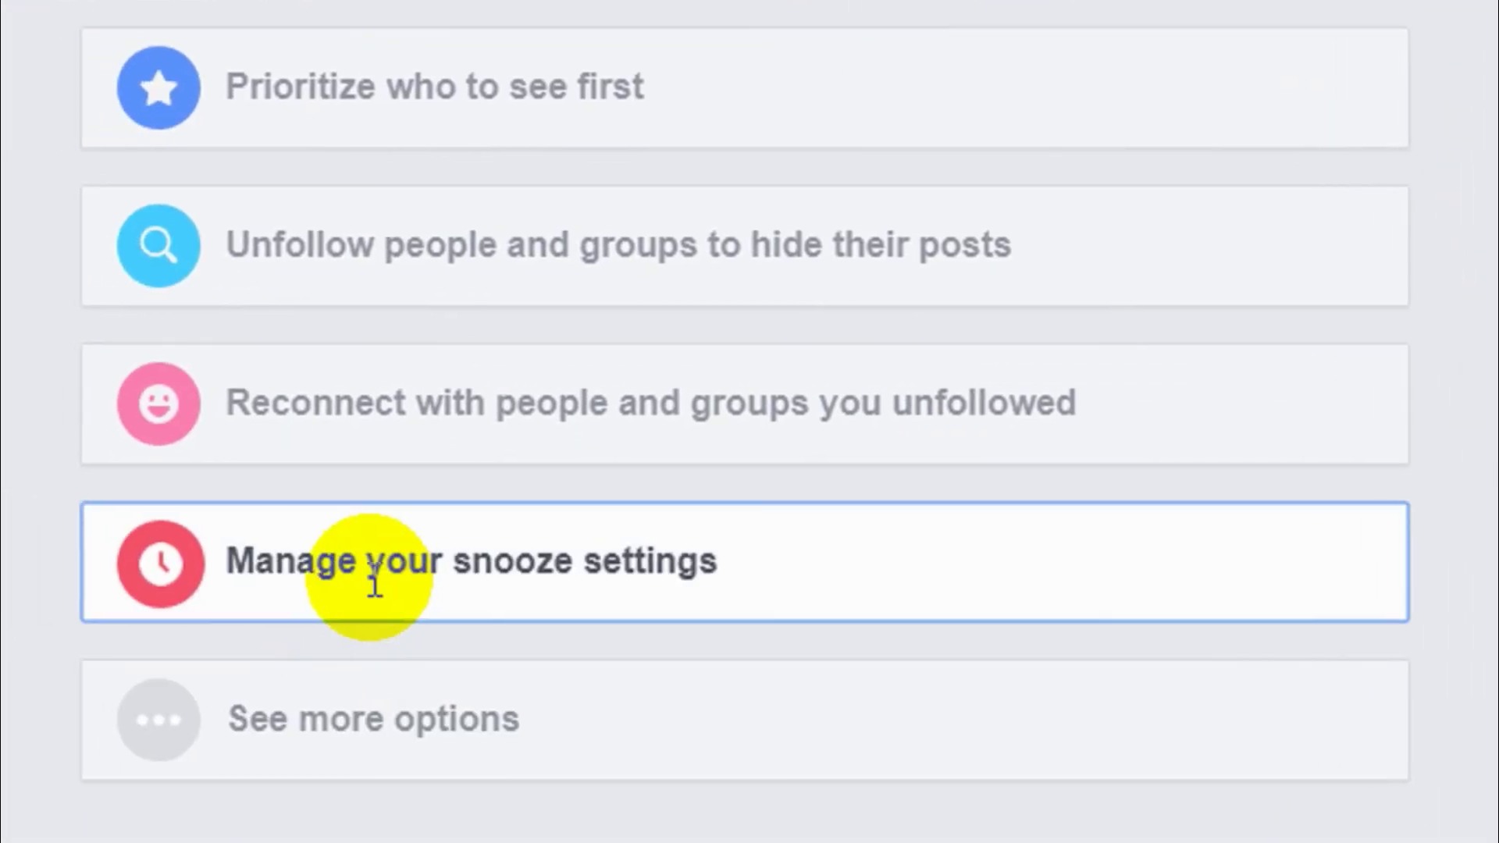
click(375, 575)
click(239, 285)
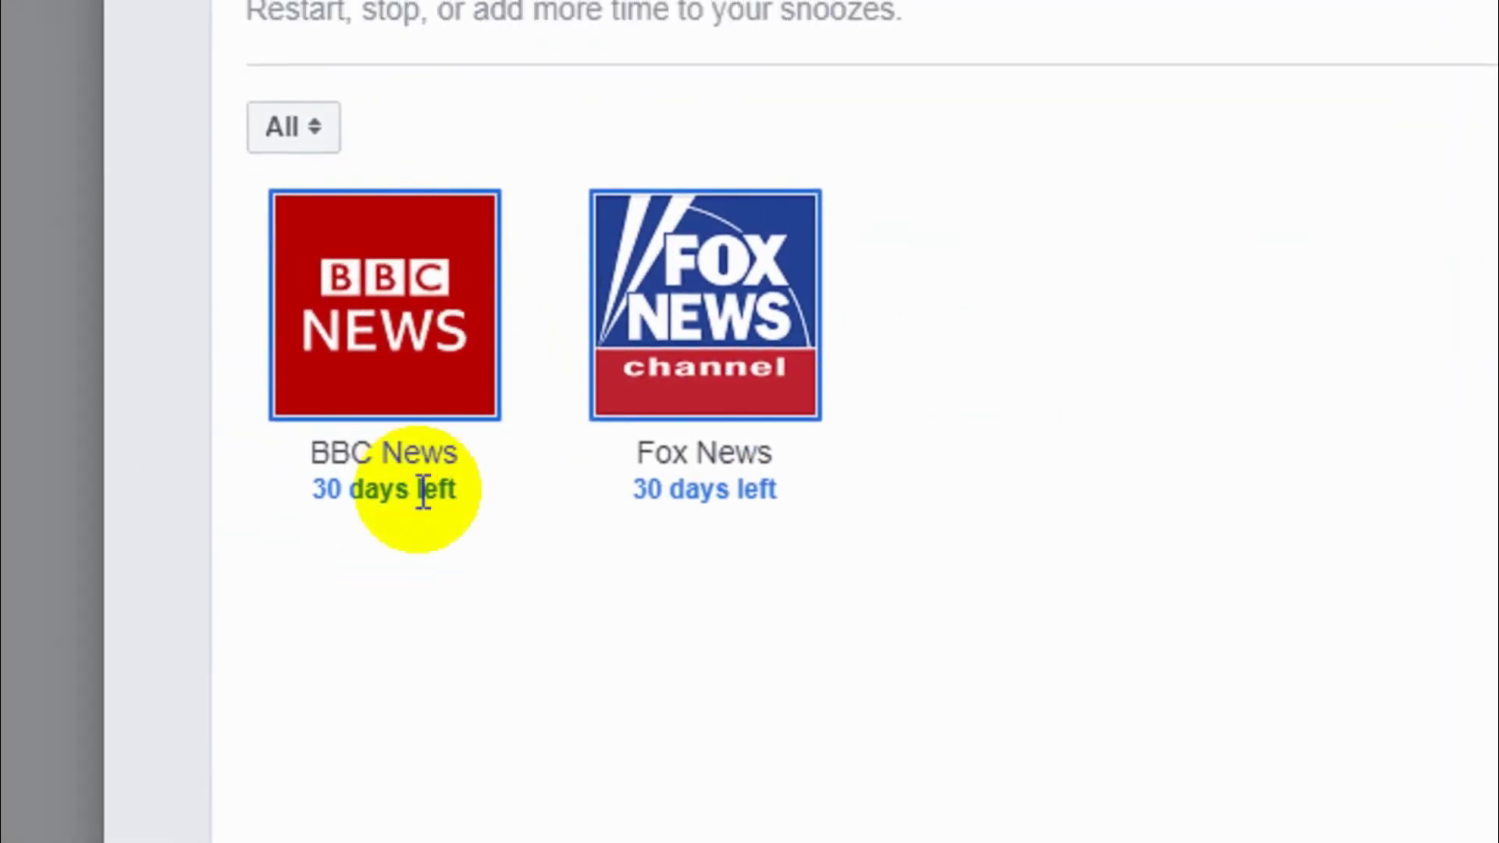
- Toggle the Fox News and BBC News snooze tiles, leaving Fox News unsnoozed, and finish
click(646, 361)
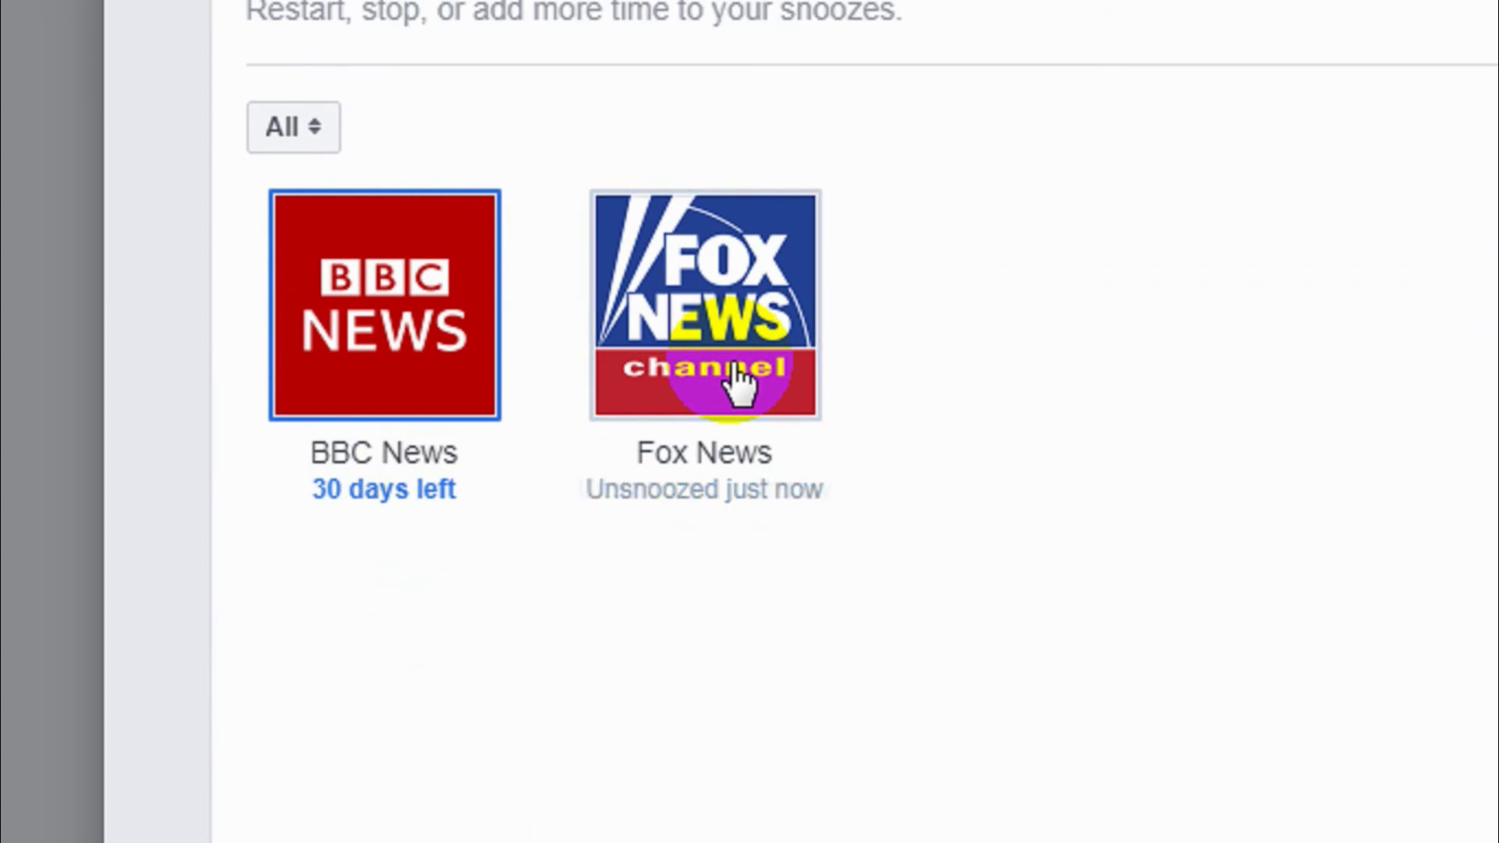
click(465, 362)
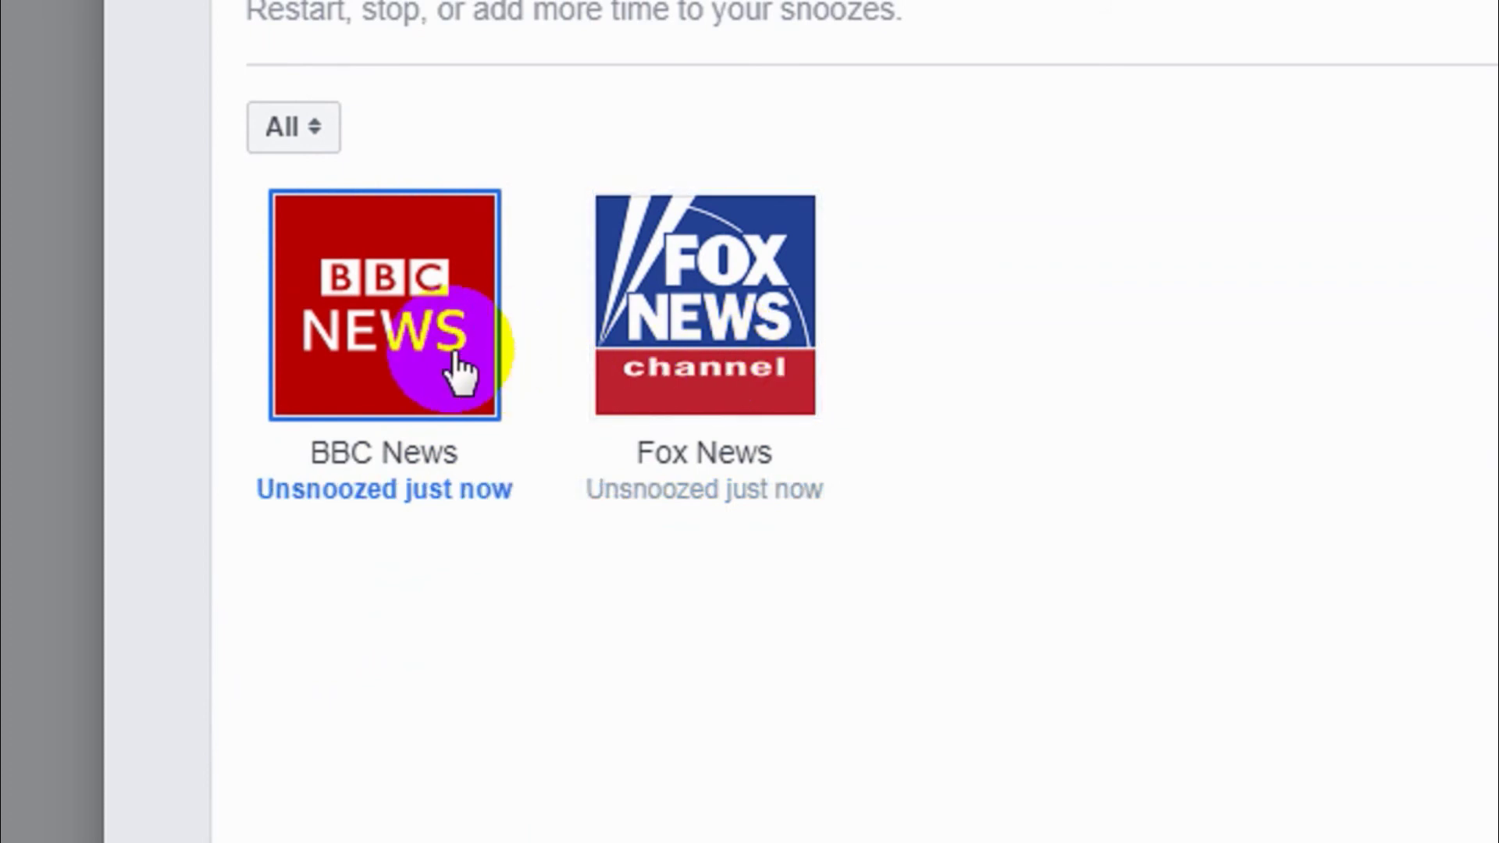
scroll(593, 414, down, 3)
scroll(601, 422, up, 3)
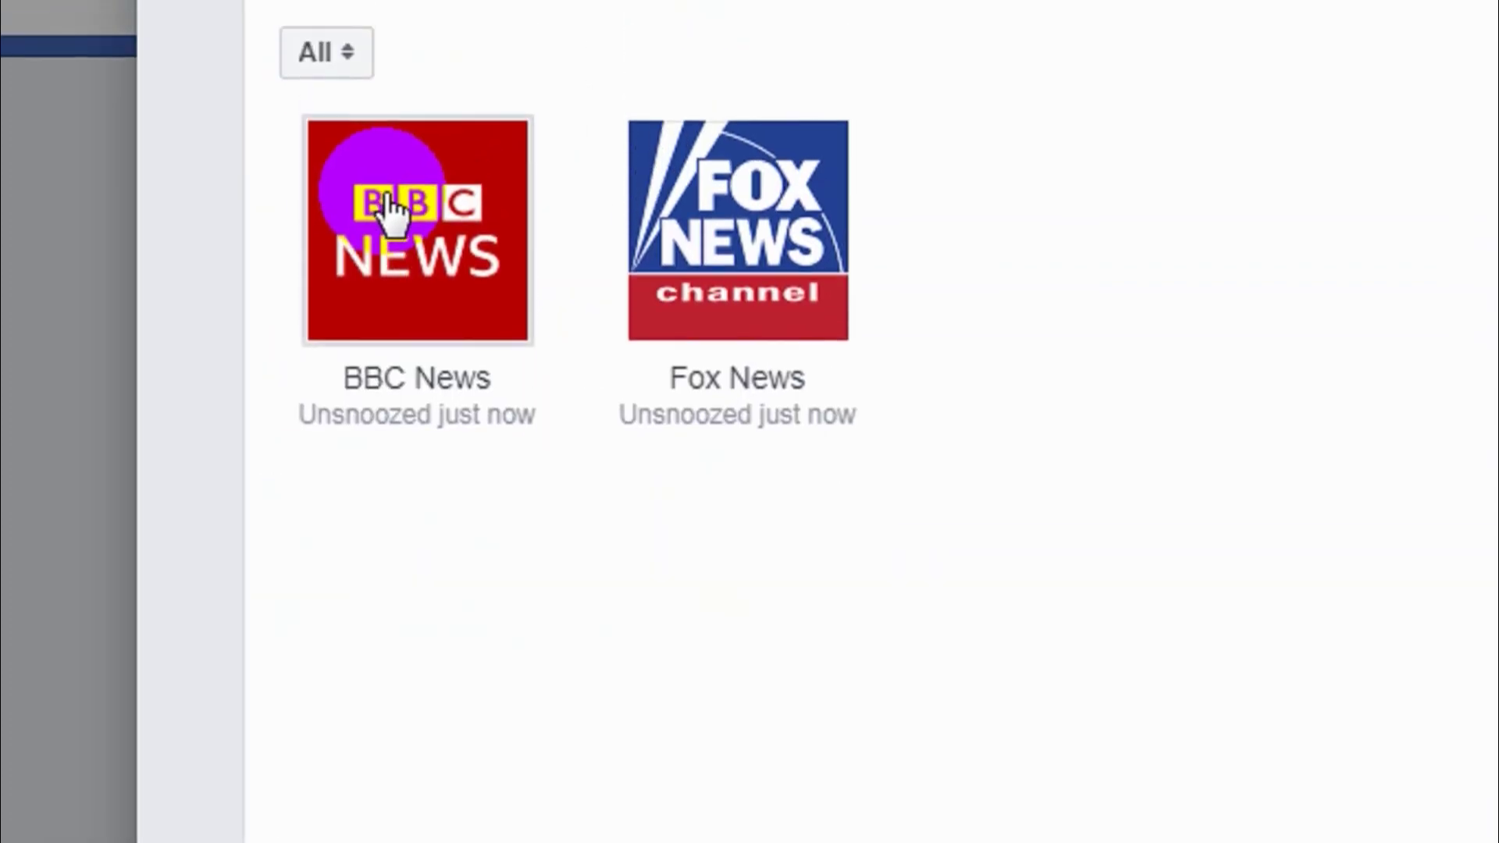
click(390, 223)
click(812, 309)
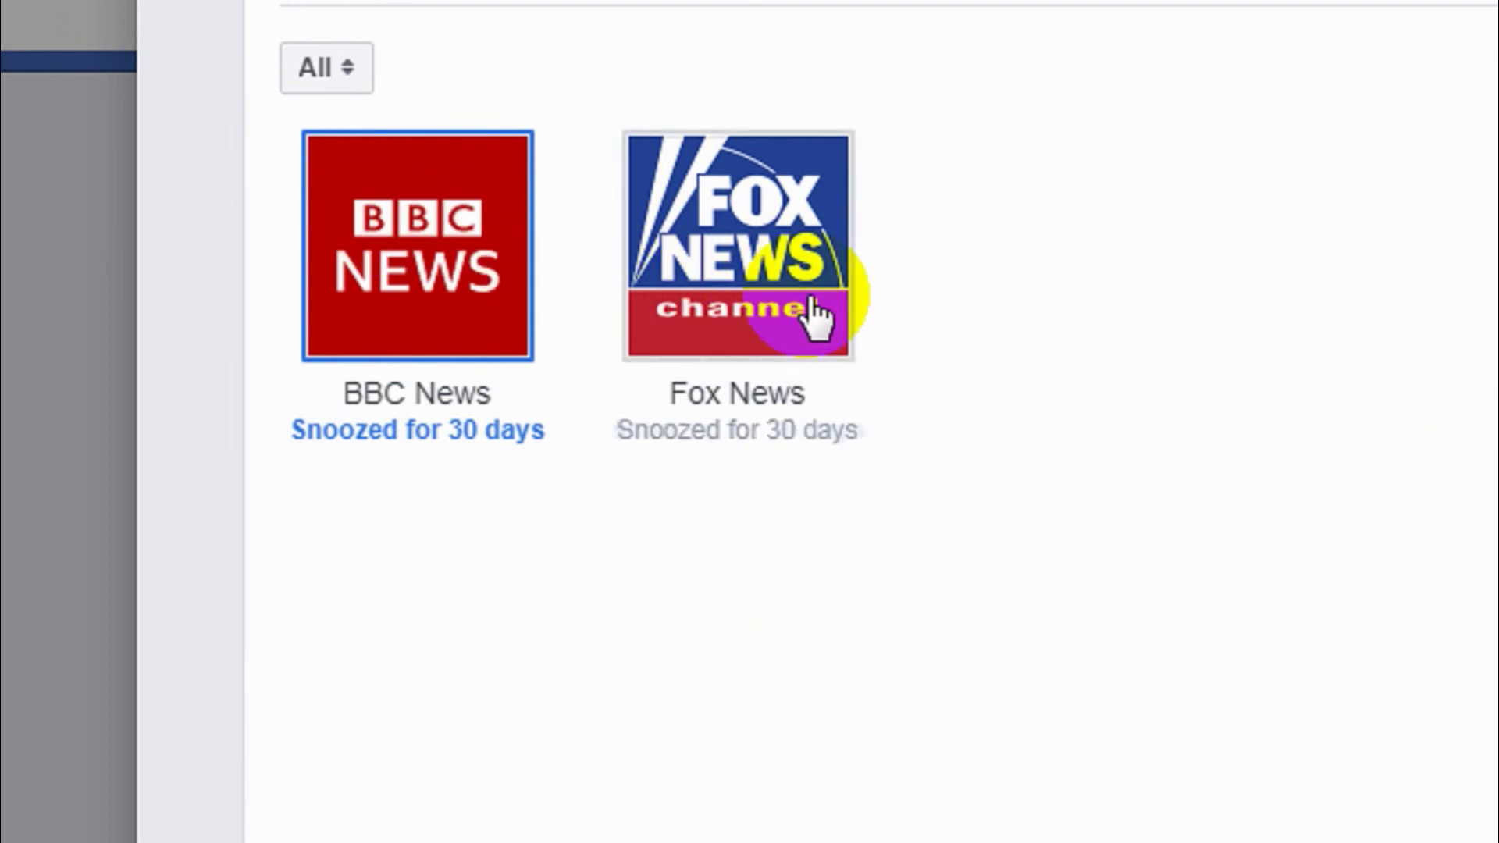
click(812, 310)
click(406, 278)
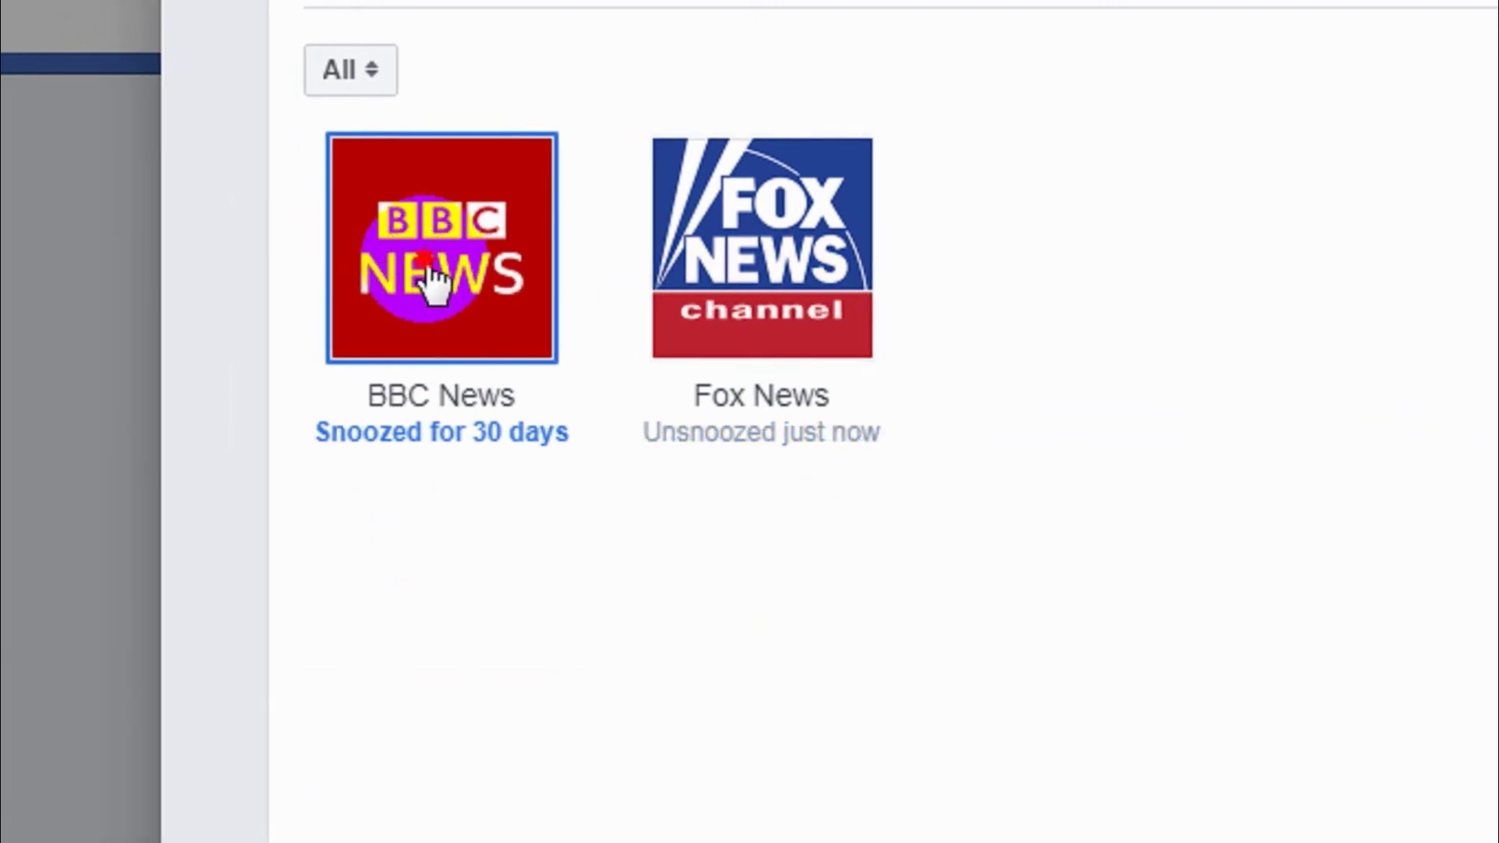
scroll(686, 465, down, 3)
click(1179, 749)
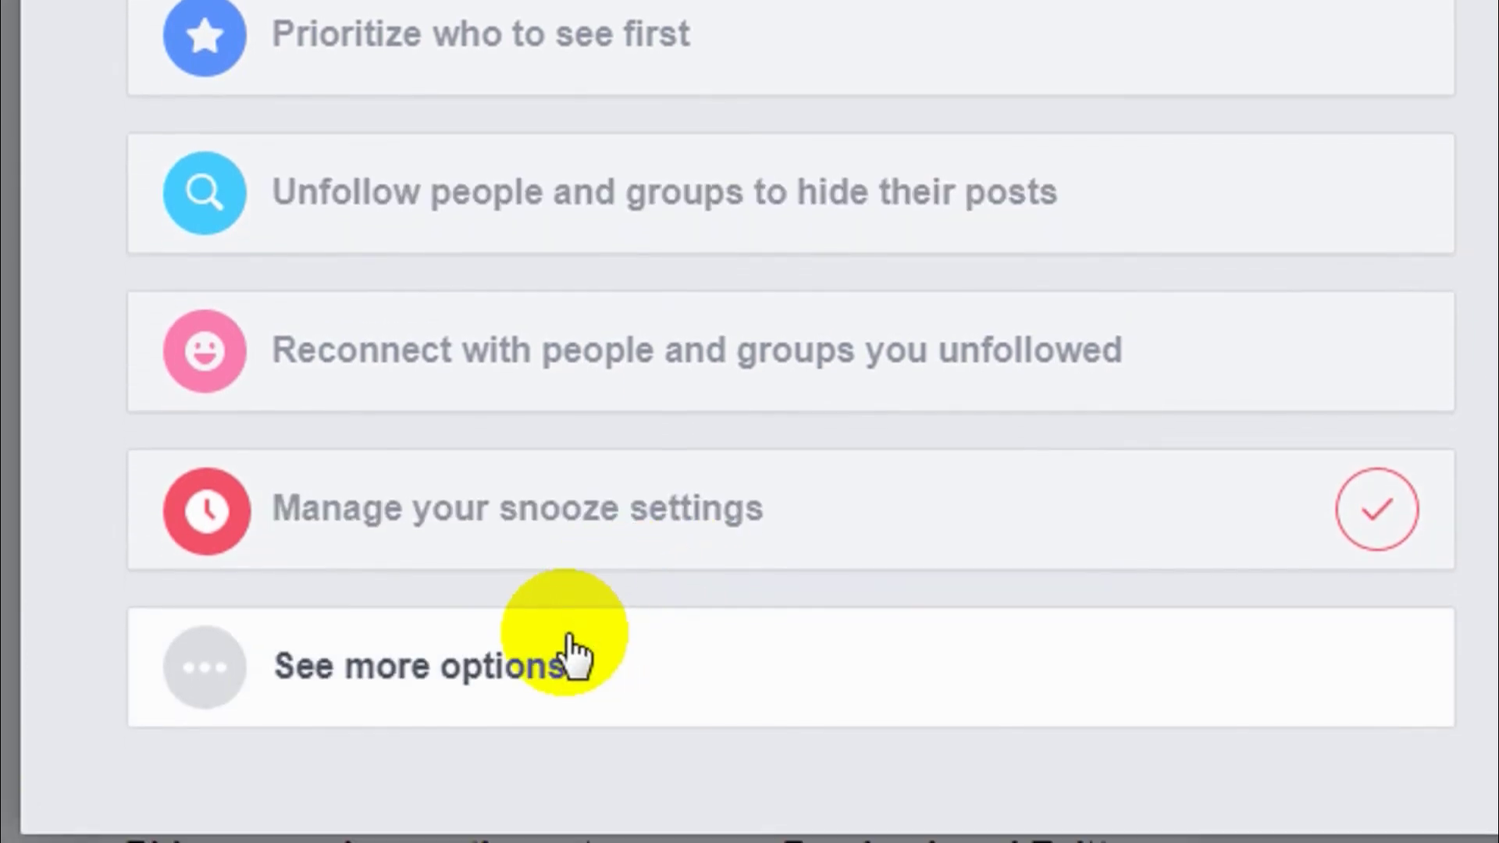
- Set BBC News back to unsnoozed in the snooze settings and confirm with Done
click(574, 657)
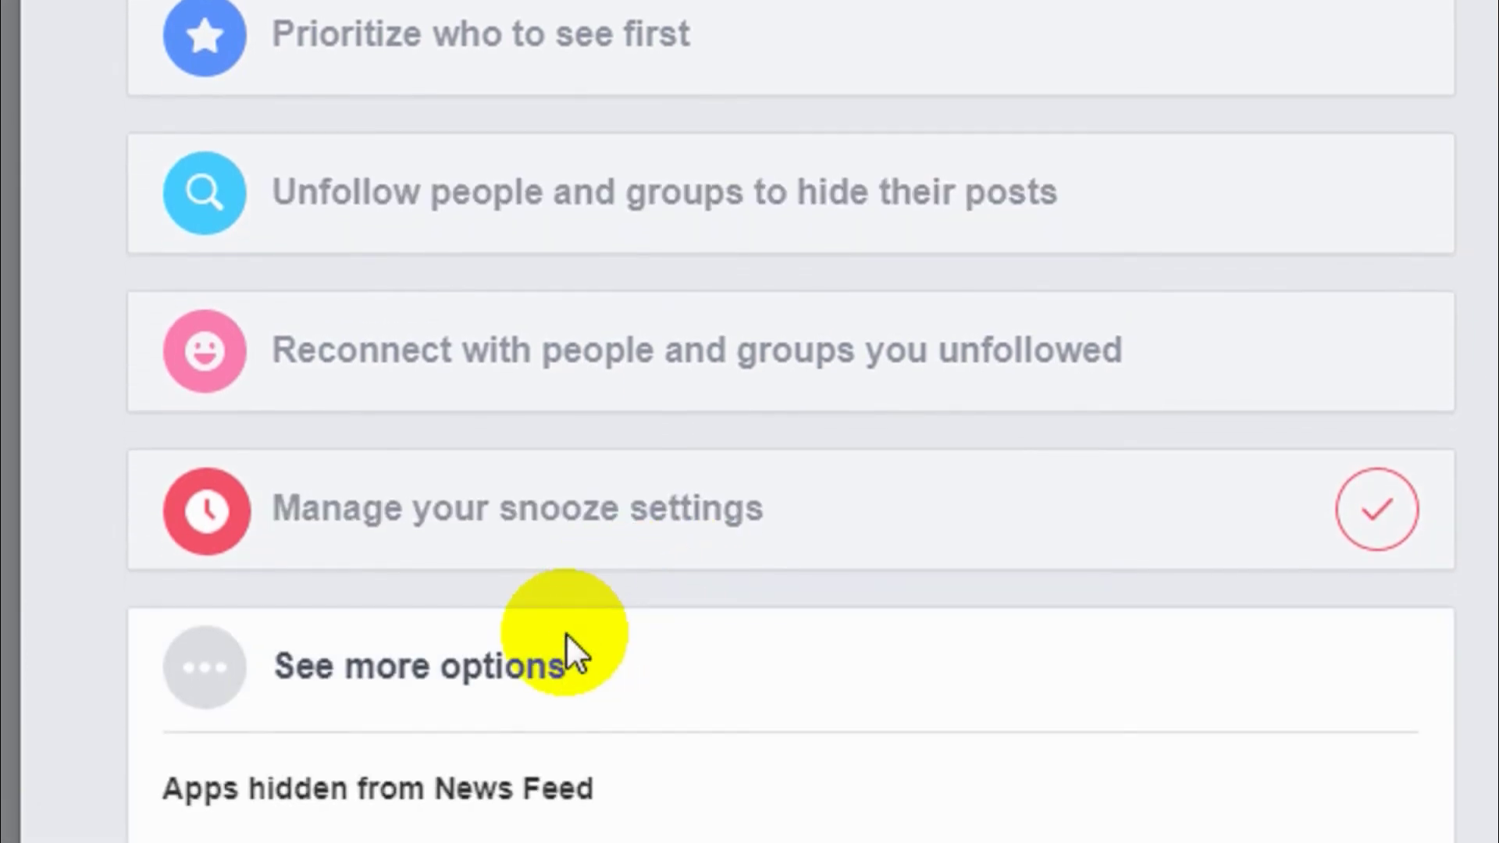
scroll(640, 538, down, 4)
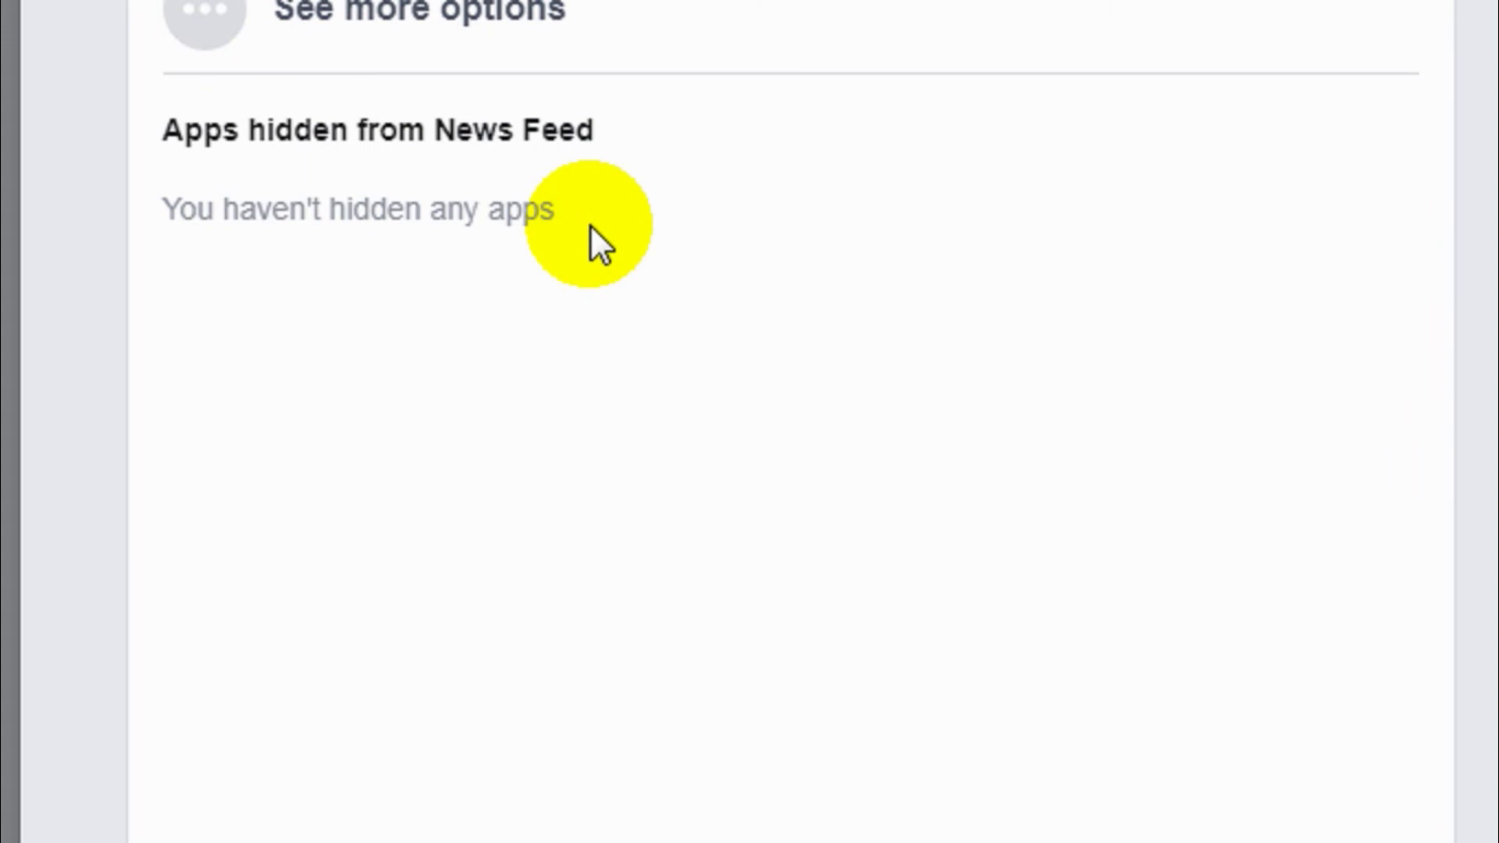
scroll(596, 235, up, 5)
click(534, 196)
click(349, 614)
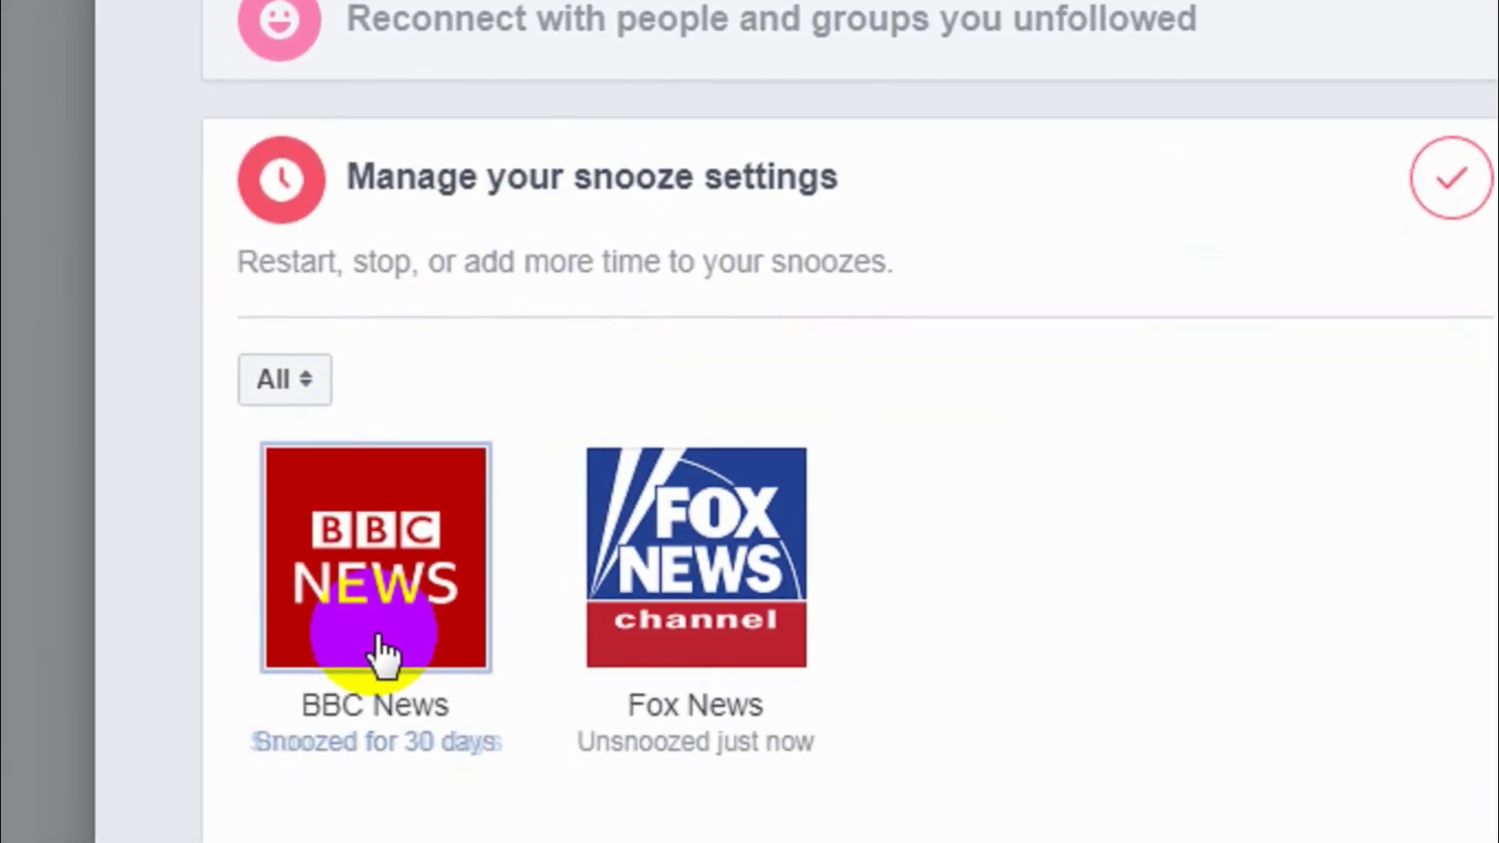
click(308, 688)
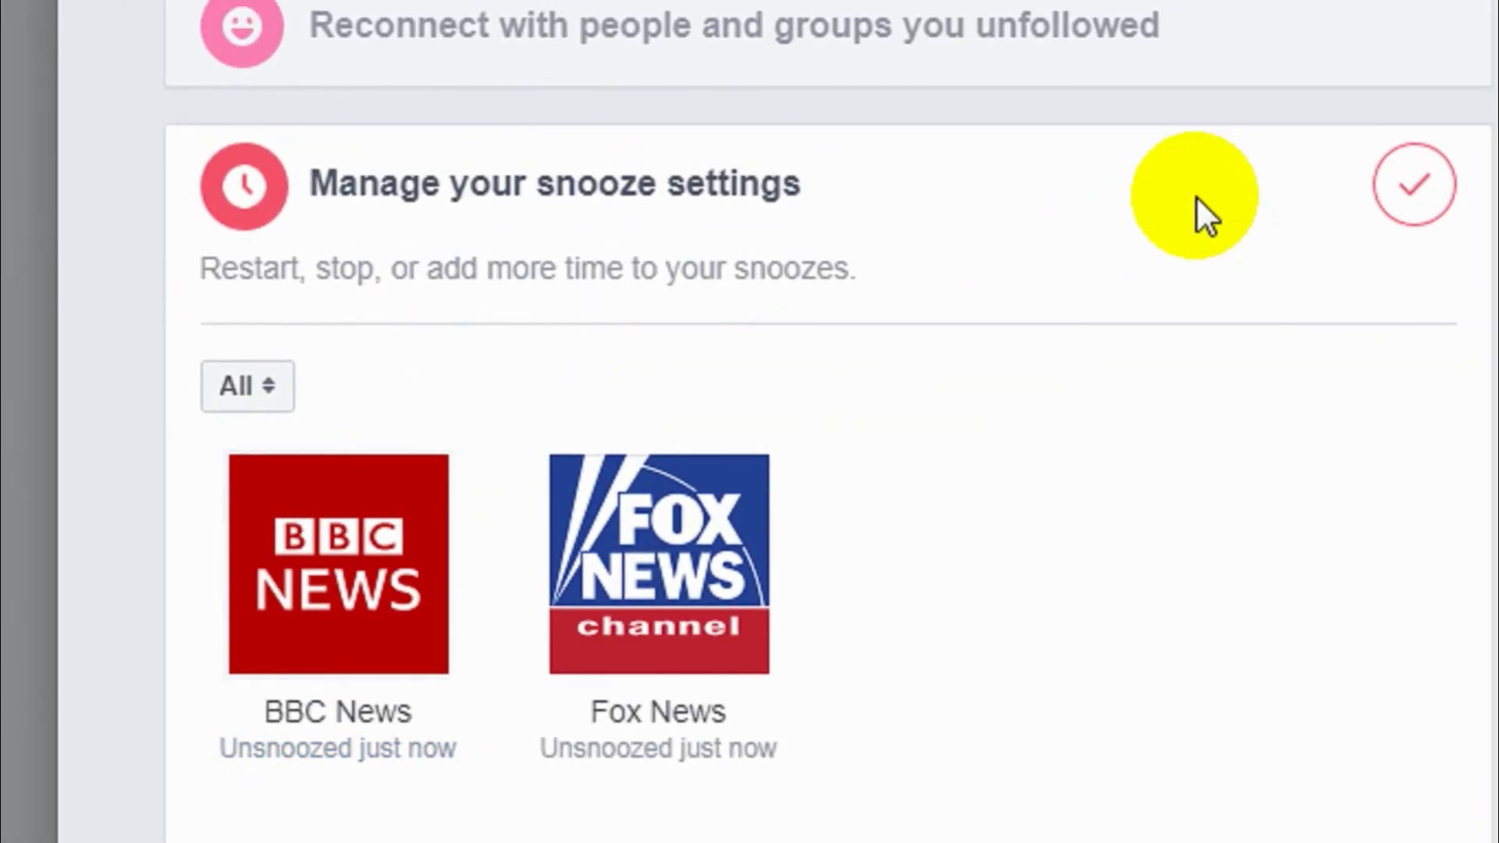
scroll(685, 418, down, 8)
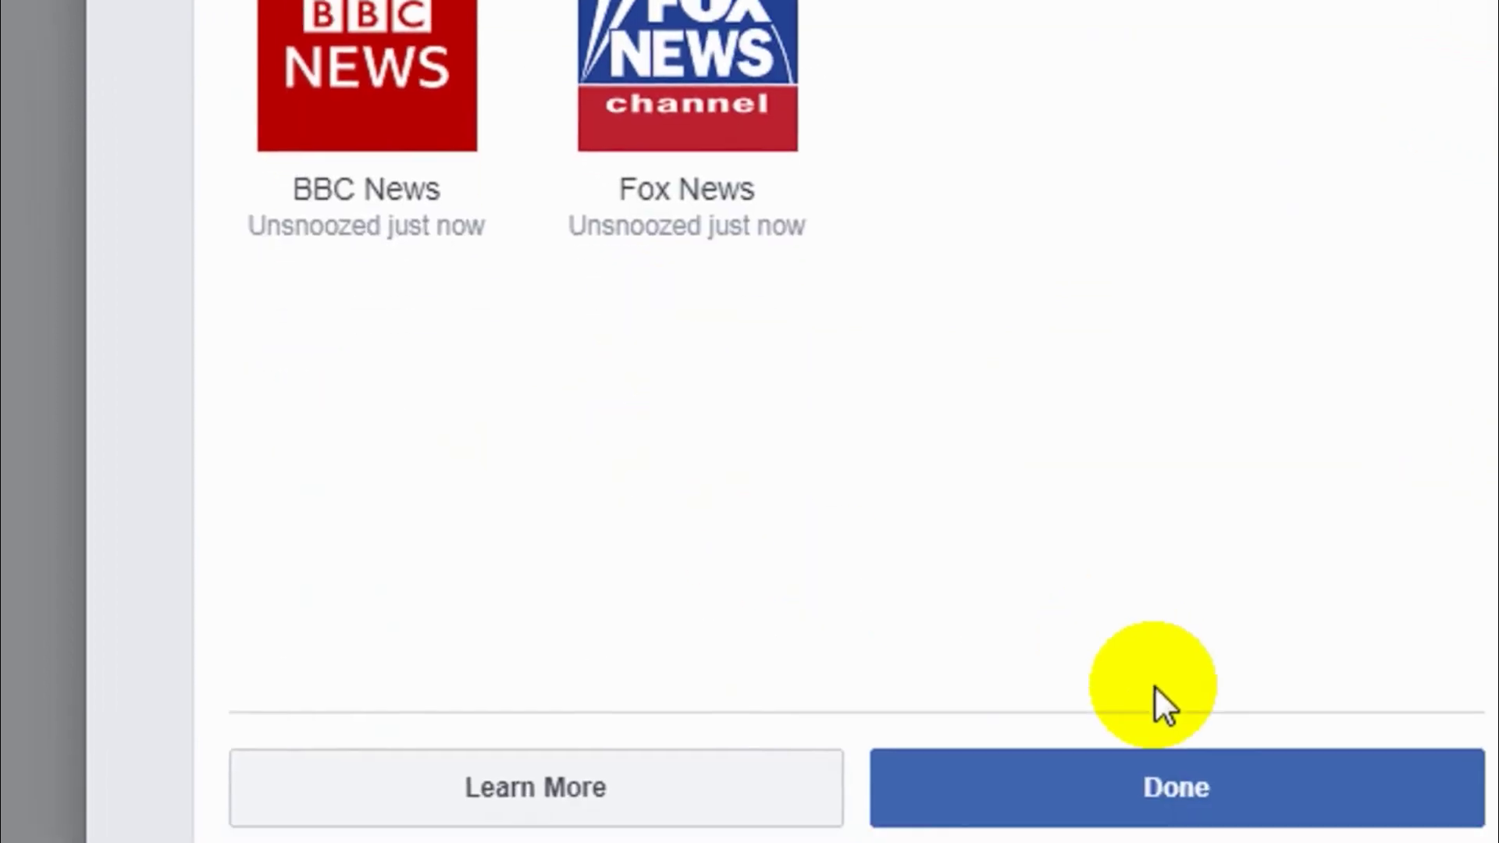
click(1138, 672)
- Expand See more options and confirm no apps are hidden from the News Feed
scroll(593, 694, down, 3)
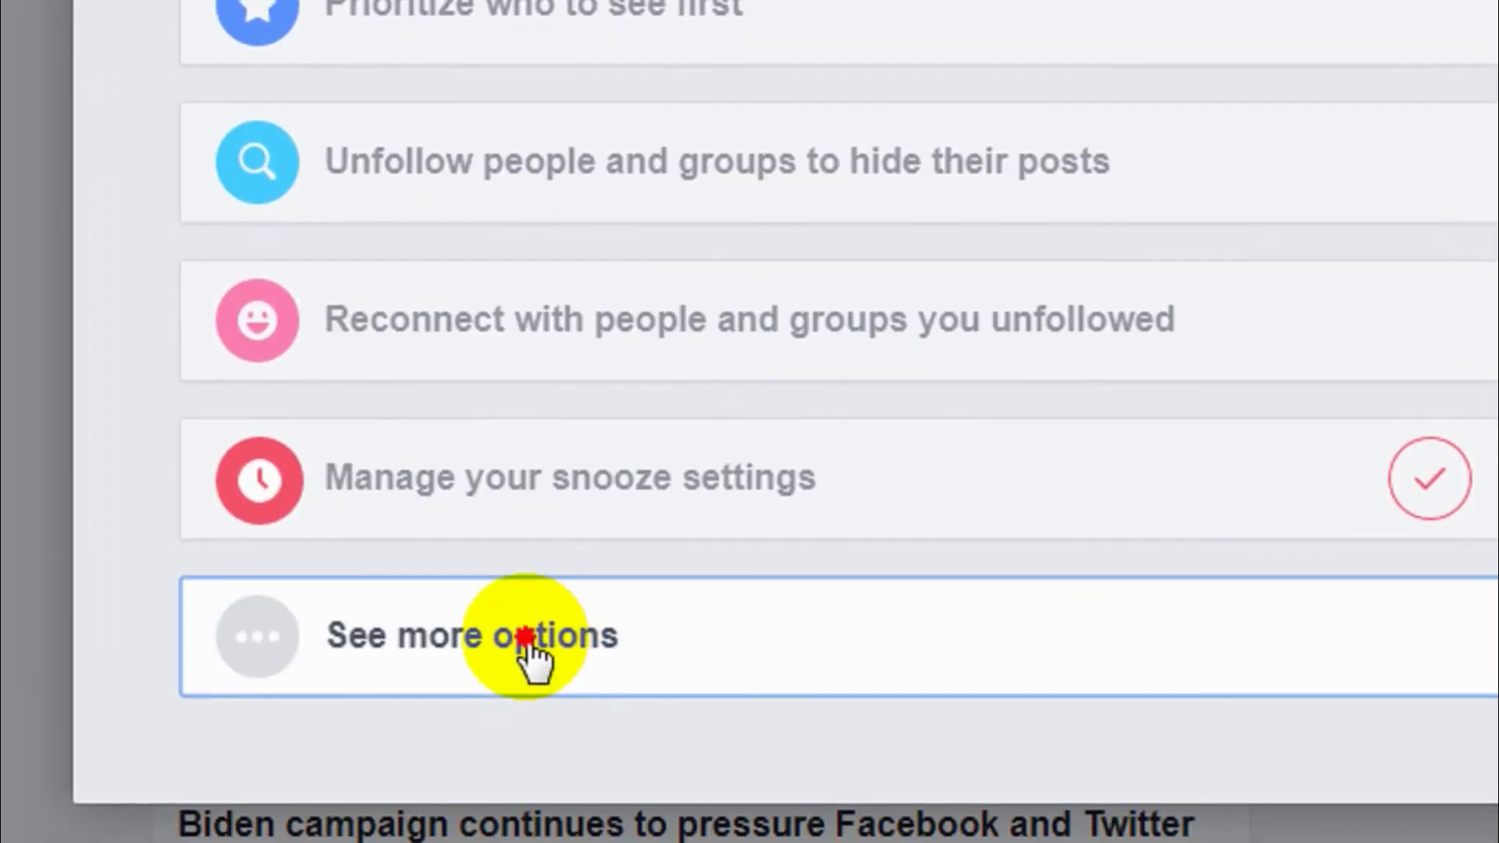
click(528, 634)
scroll(746, 394, down, 7)
scroll(710, 221, down, 4)
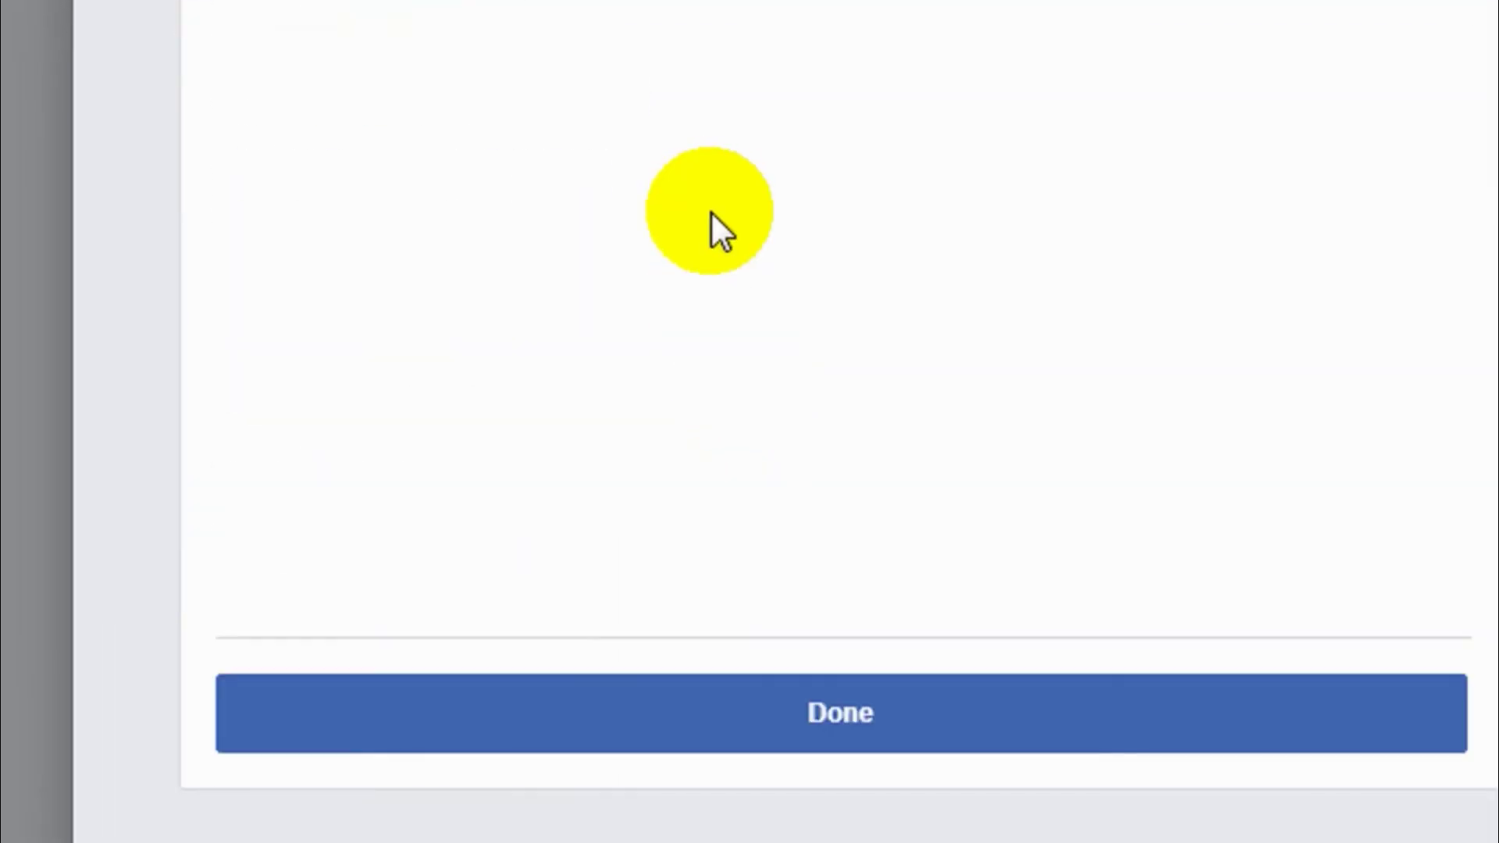
scroll(687, 121, up, 3)
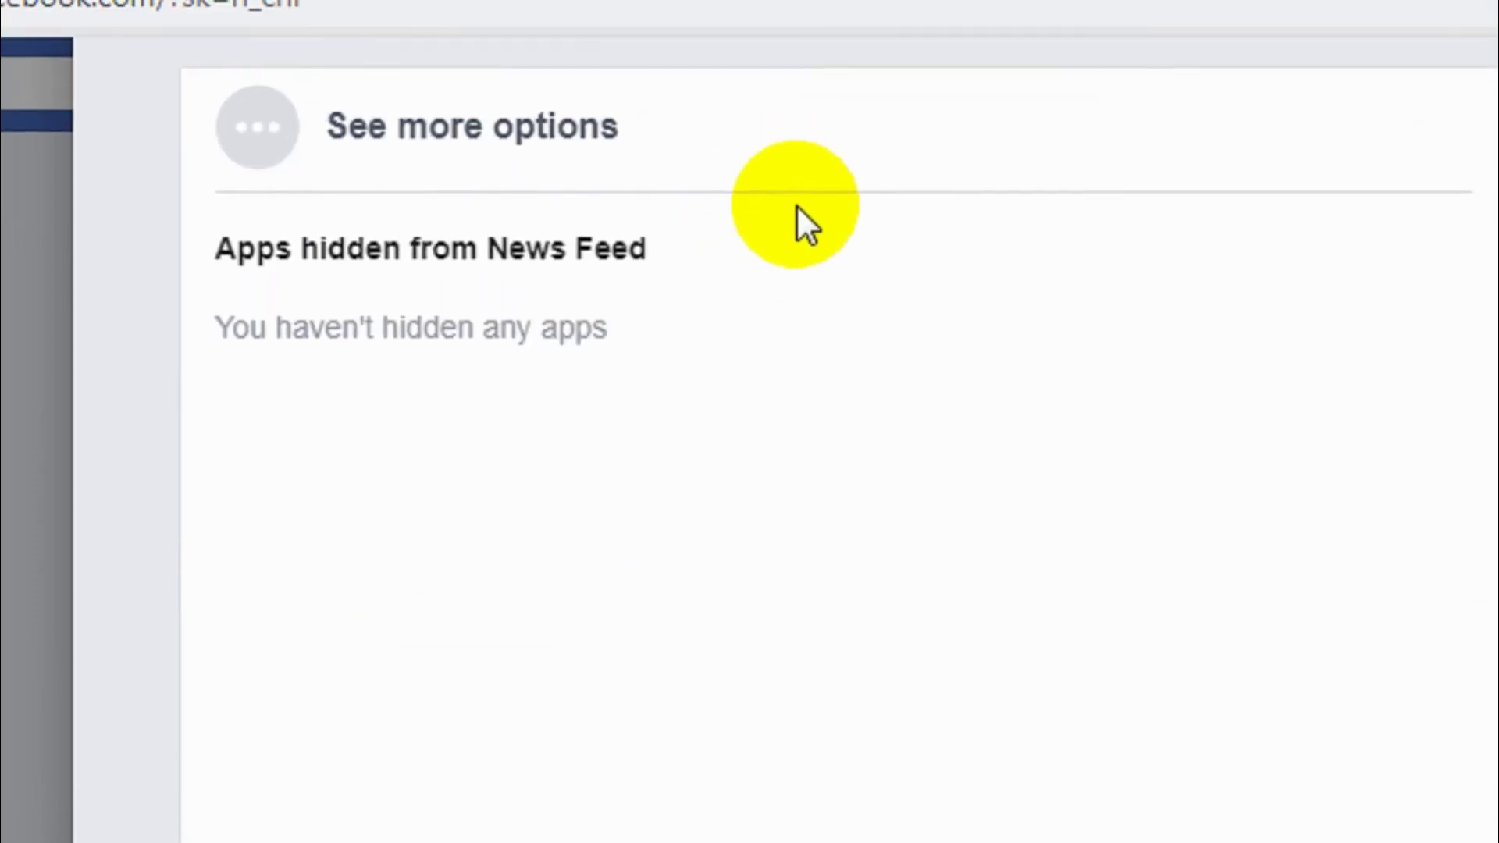
scroll(784, 542, down, 1)
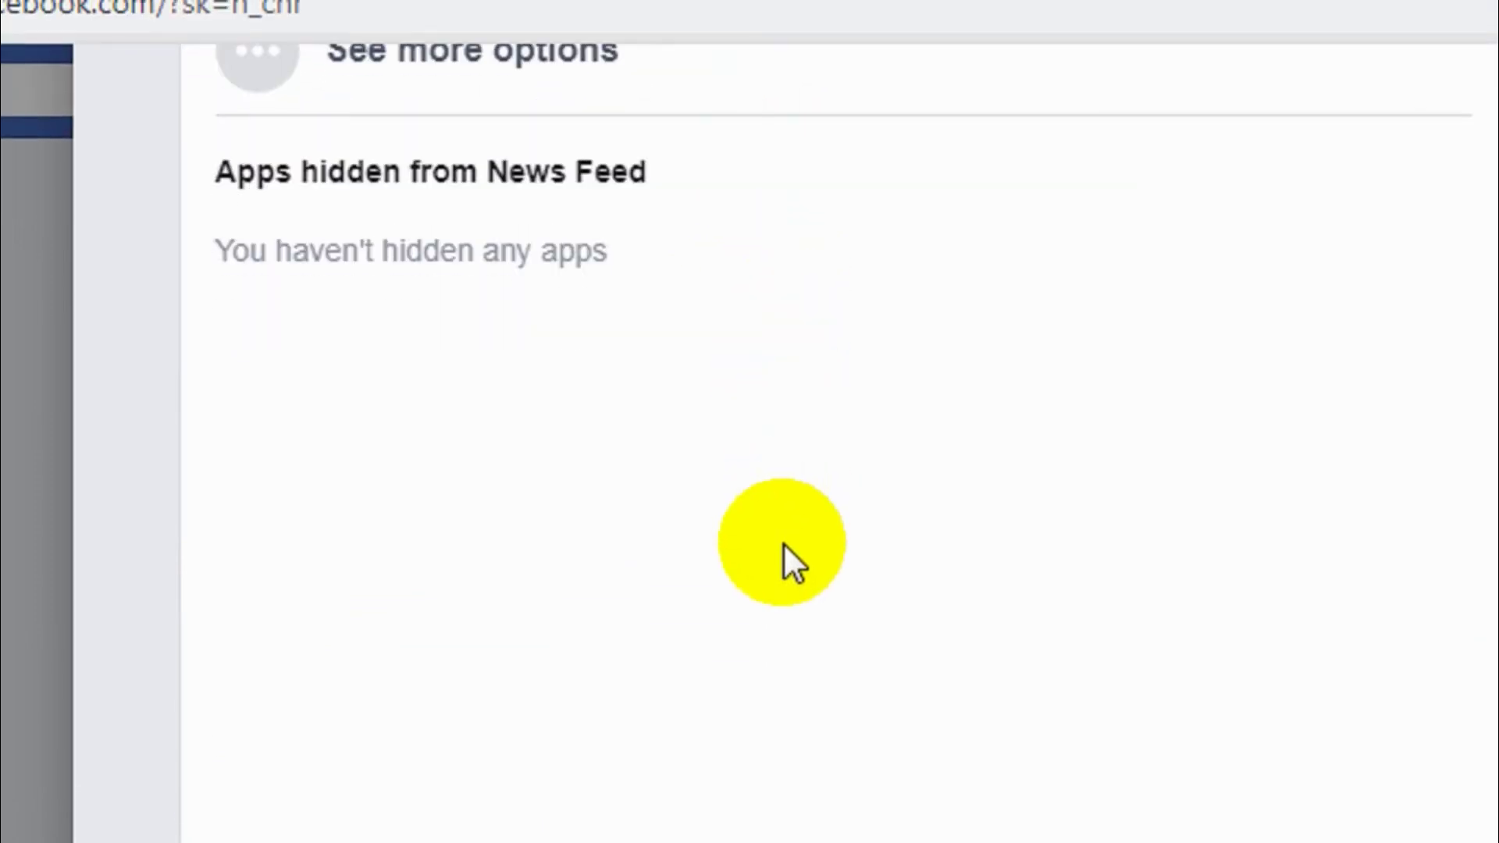
scroll(784, 542, up, 5)
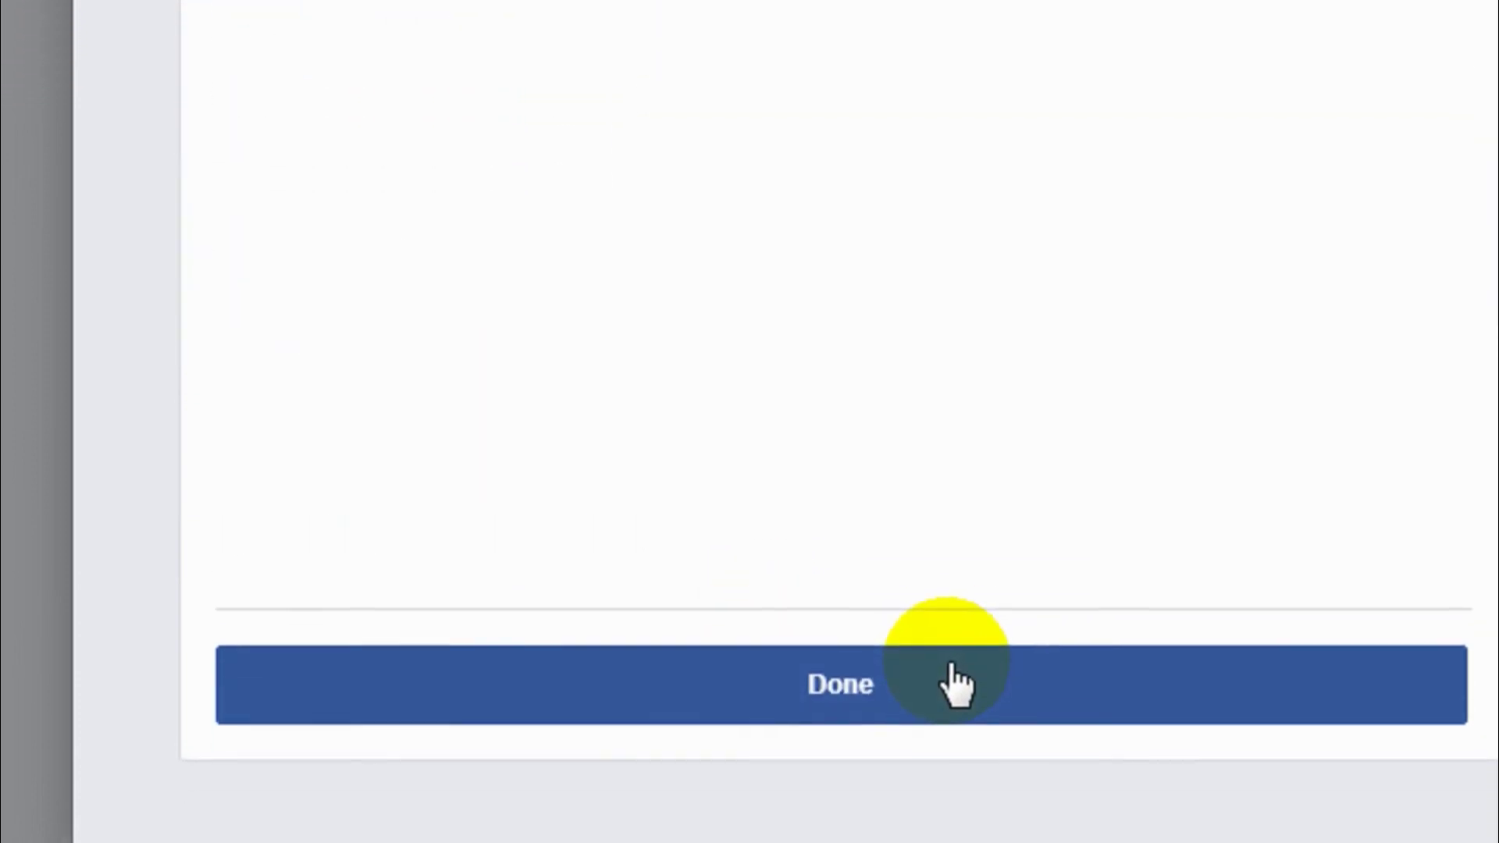
- Finish the extra options, returning to the main News Feed Preferences list
click(952, 638)
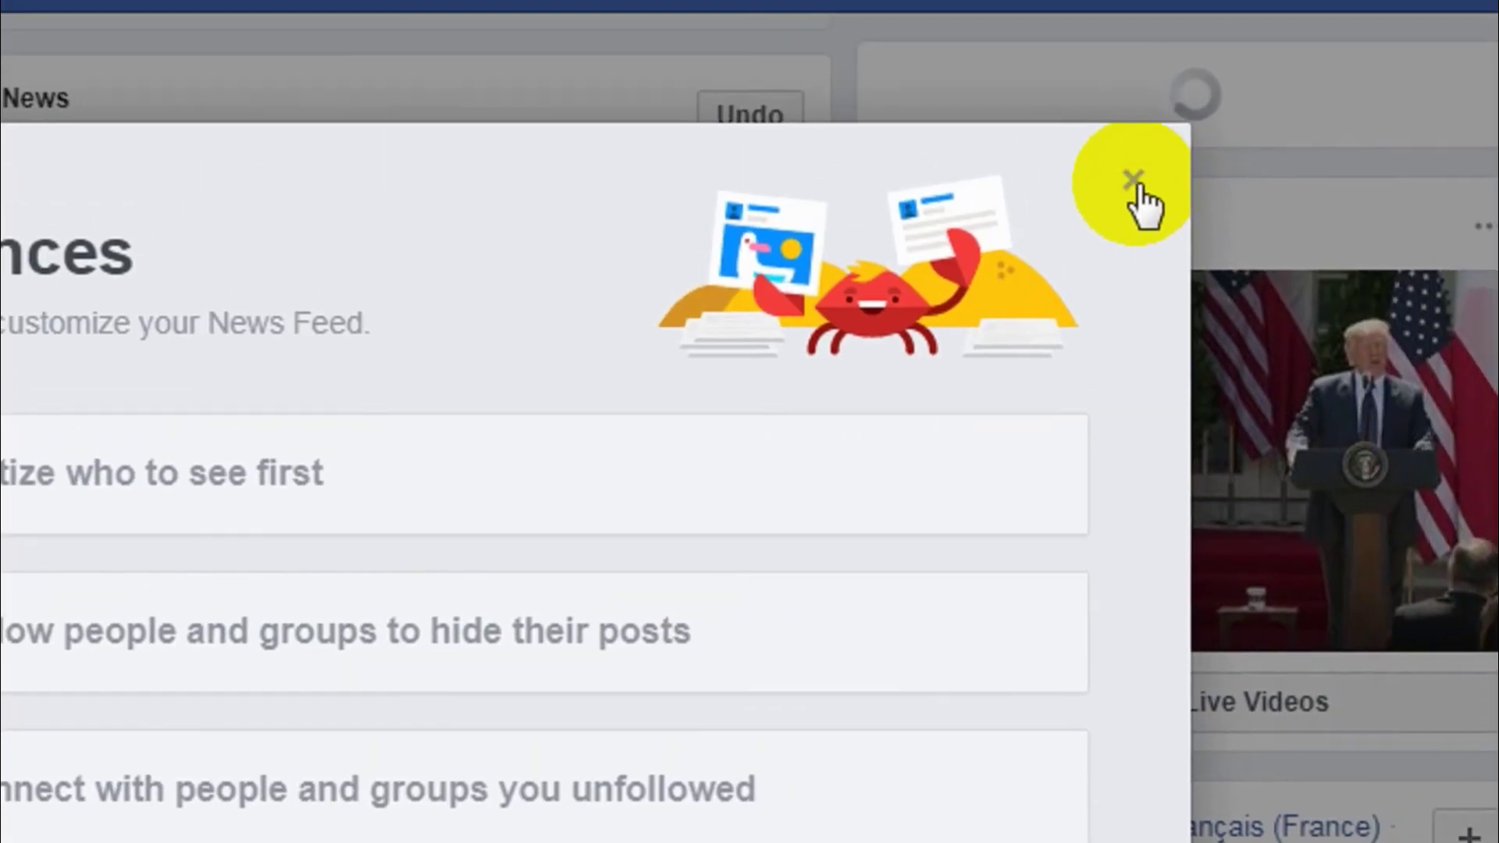